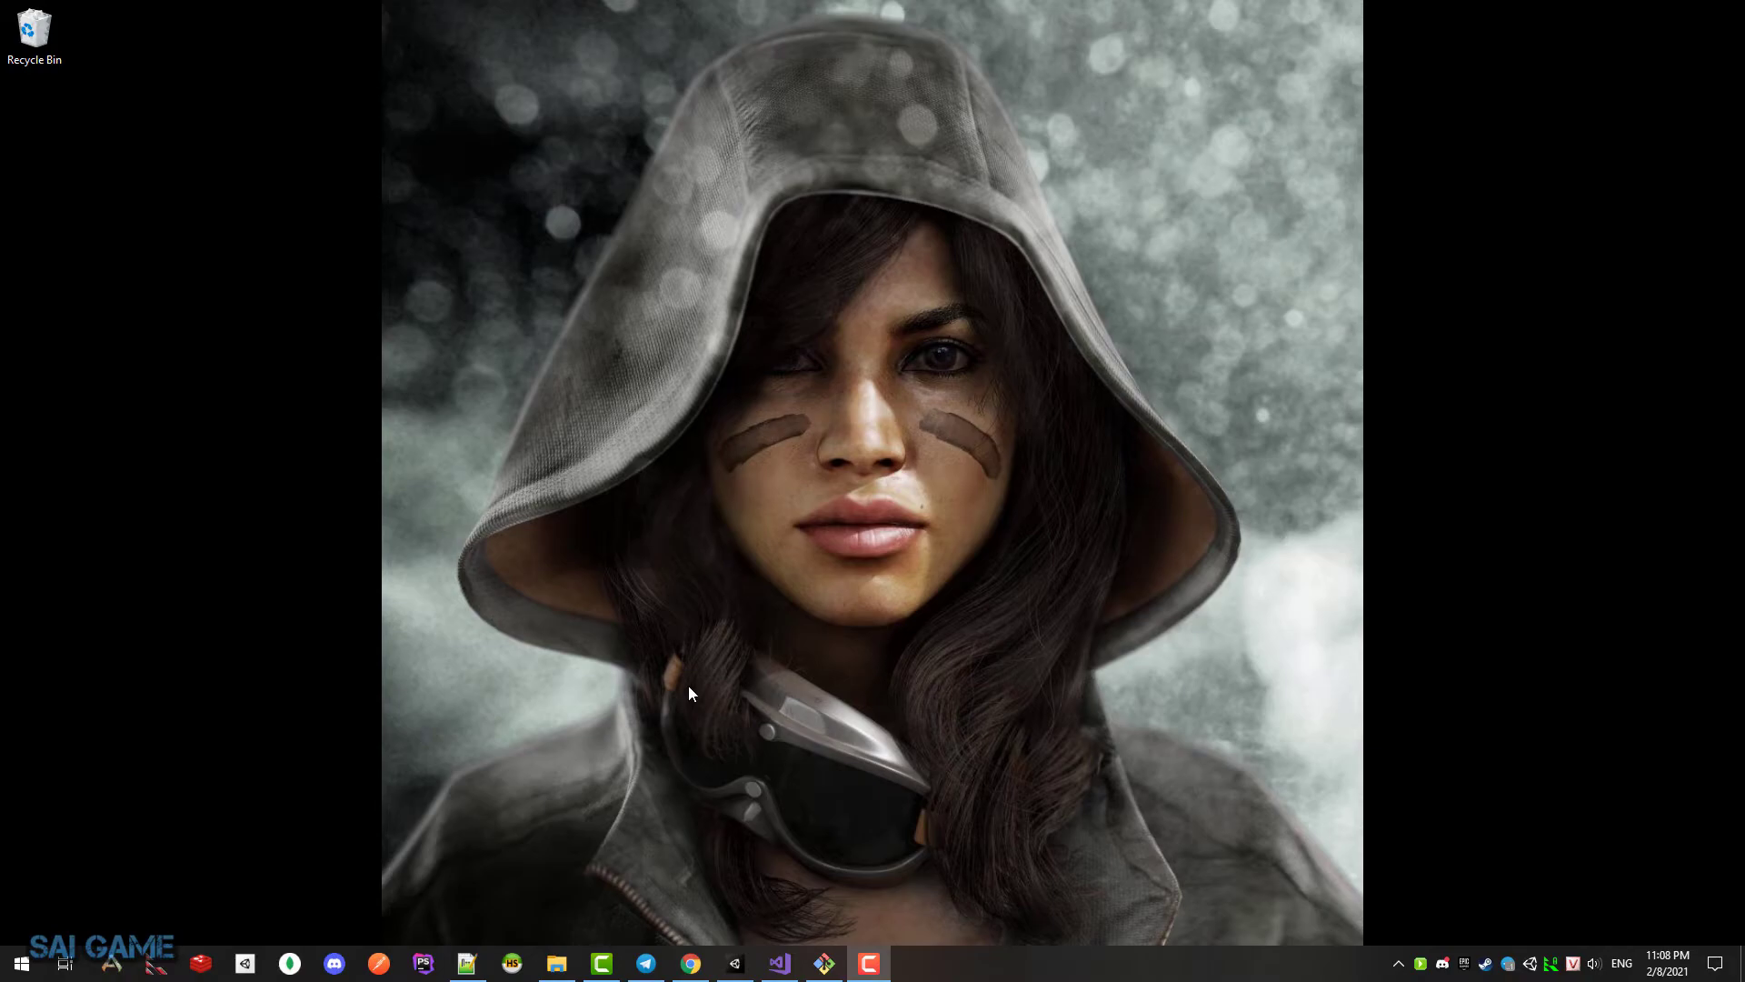
Step: Bring the browser showing the Unity ScriptableObject manual page to the front
{"action": "left_click", "coordinate": [691, 963]}
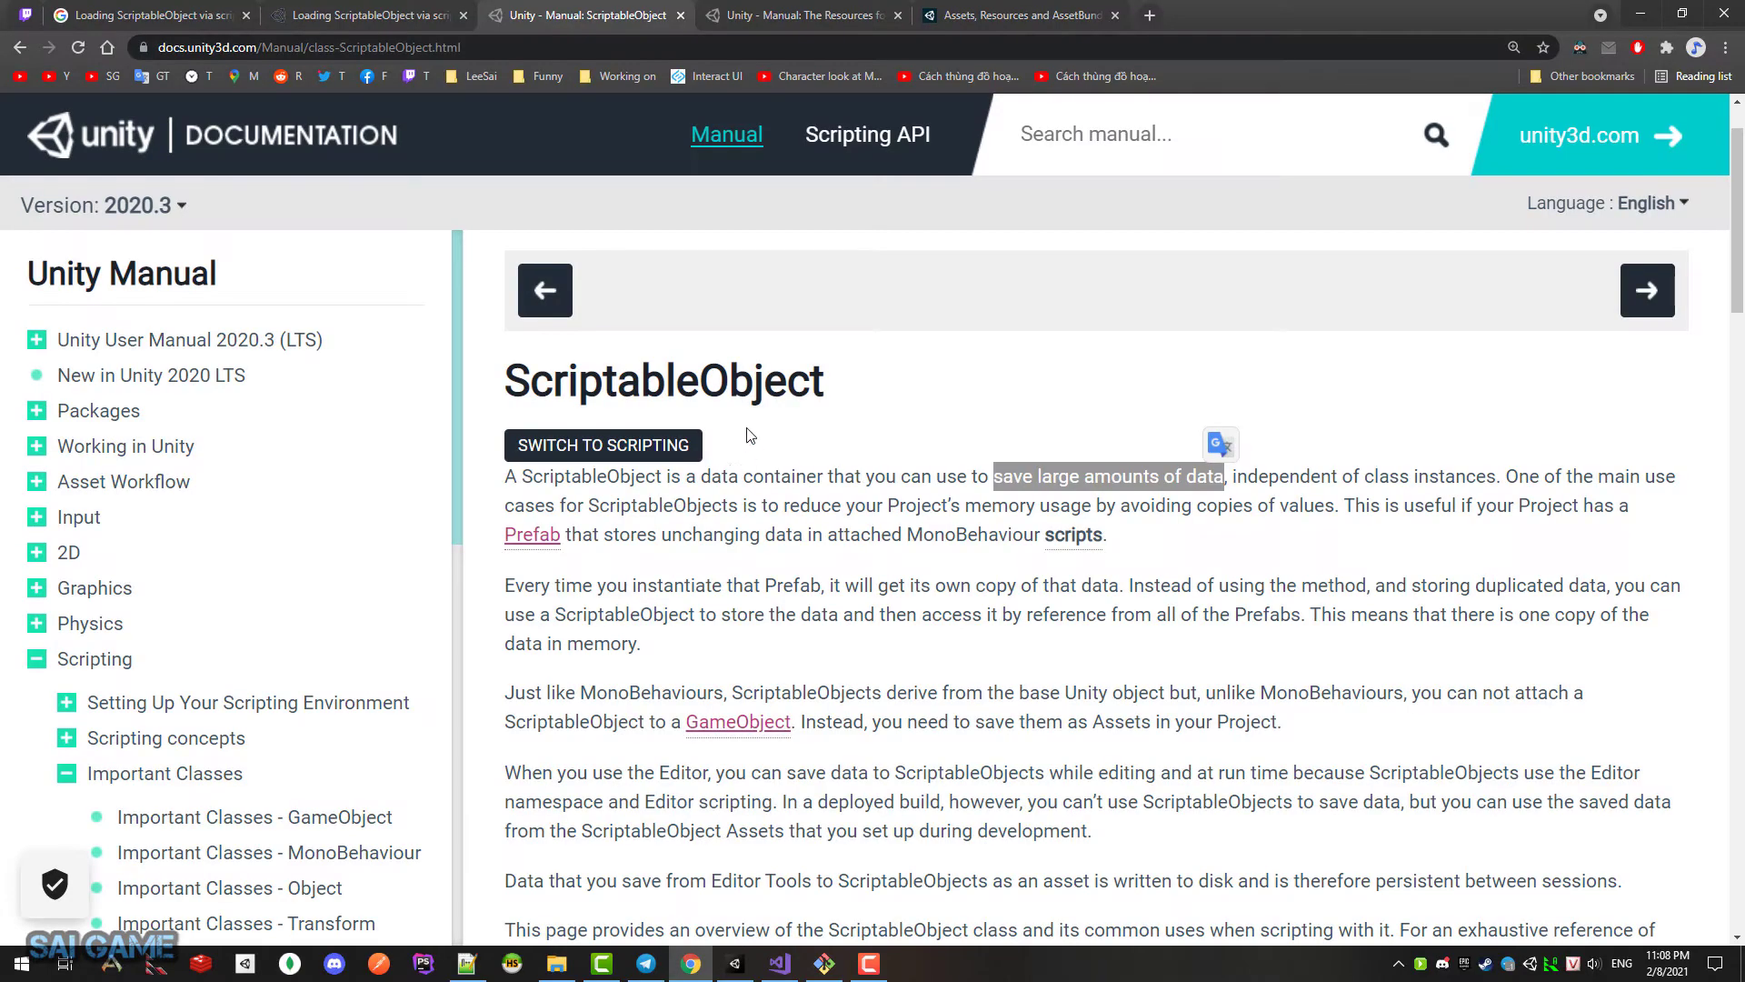
Step: Read the ScriptableObject introduction, highlighting 'save large amounts of data', then return to Unity
{"action": "left_click", "coordinate": [773, 416]}
{"action": "scroll", "coordinate": [792, 464], "scroll_direction": "down", "scroll_amount": 1}
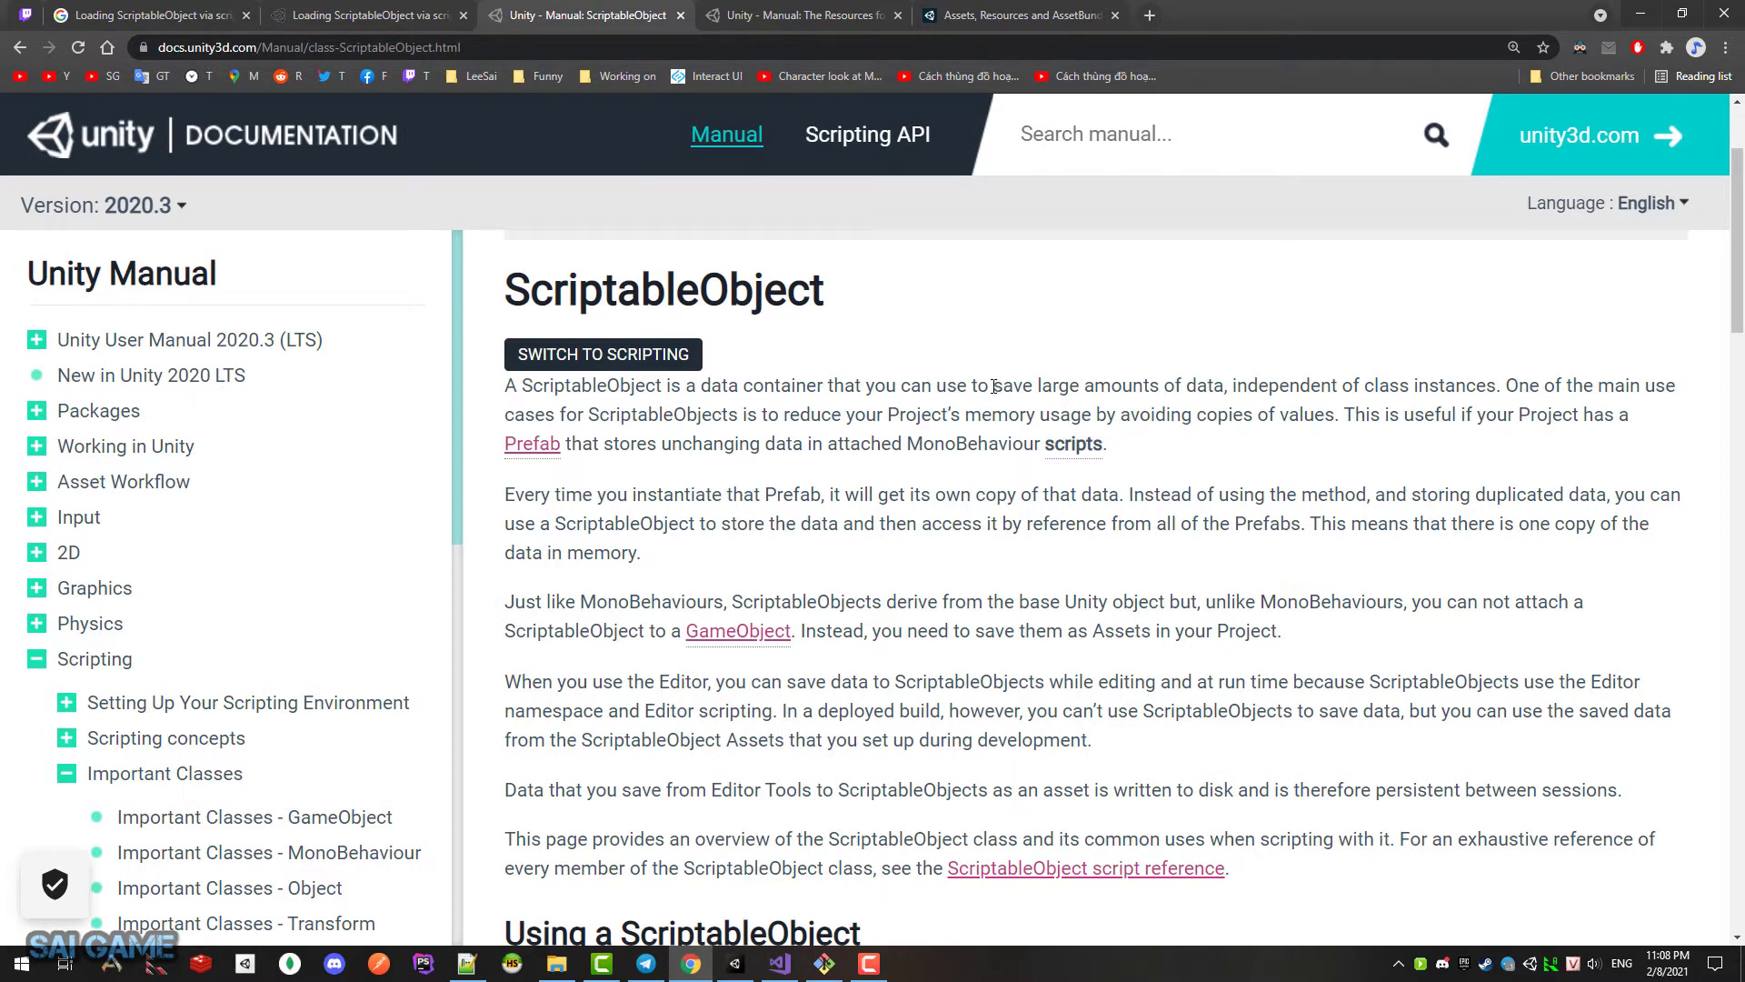
{"action": "left_click_drag", "start_coordinate": [992, 385], "coordinate": [1227, 389]}
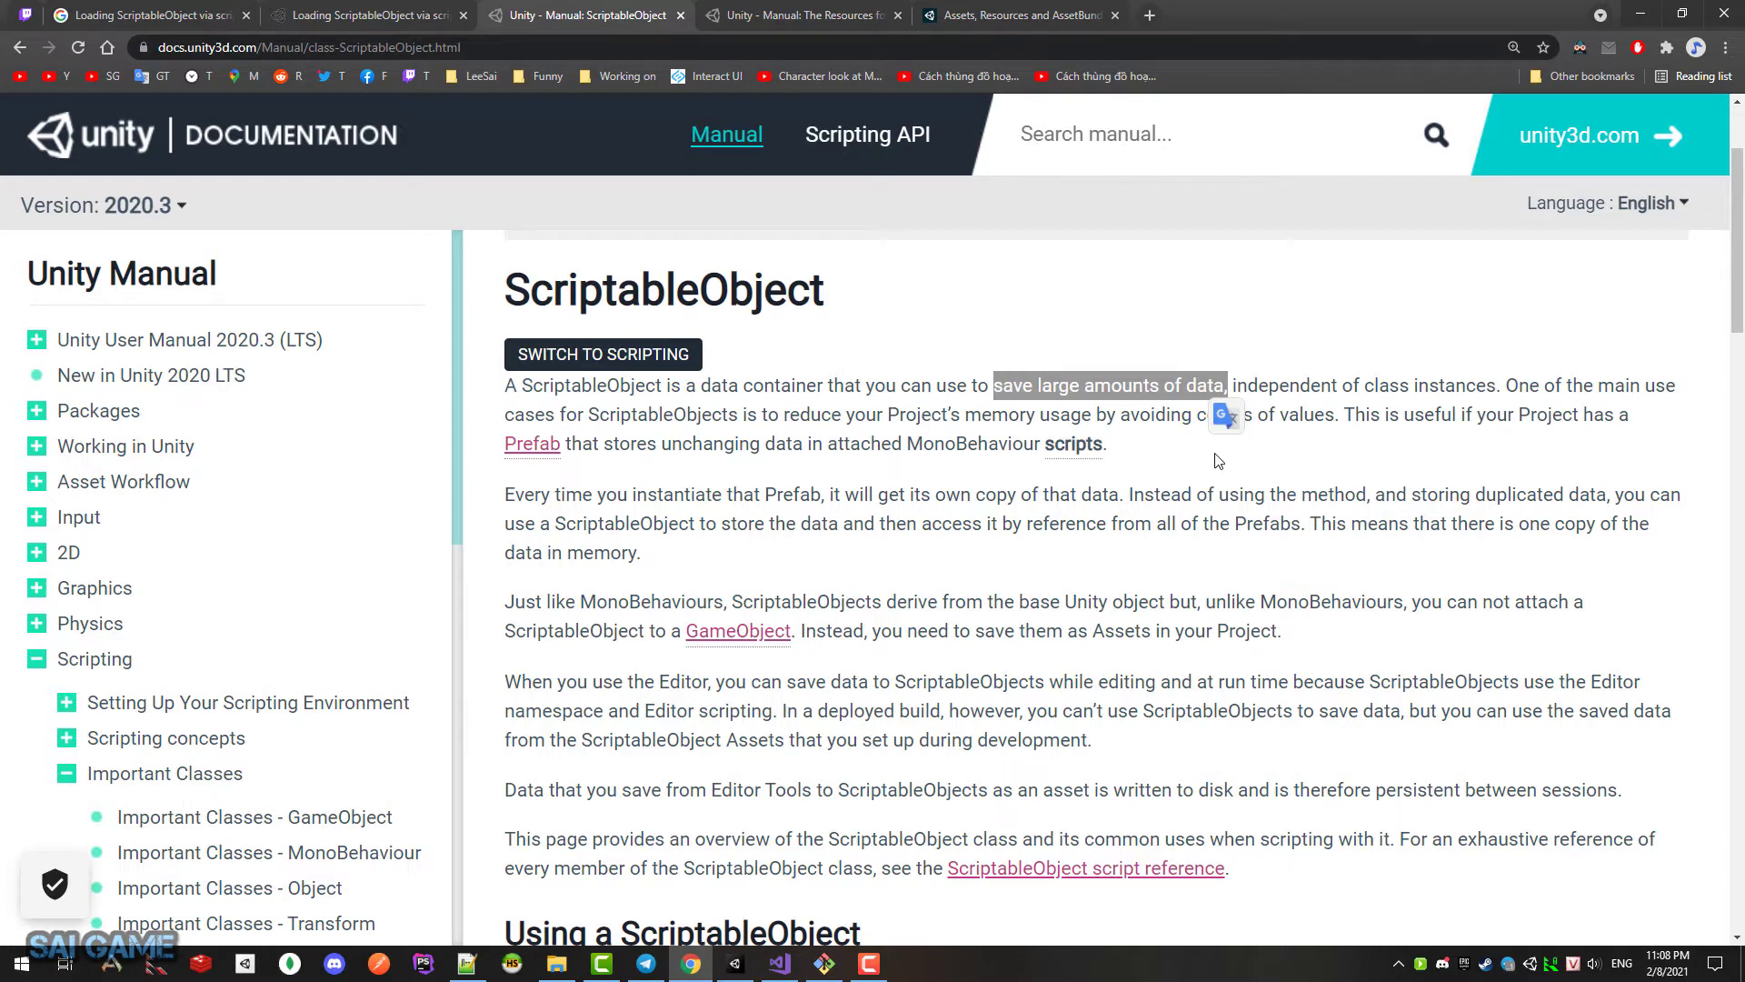
{"action": "left_click", "coordinate": [1218, 460]}
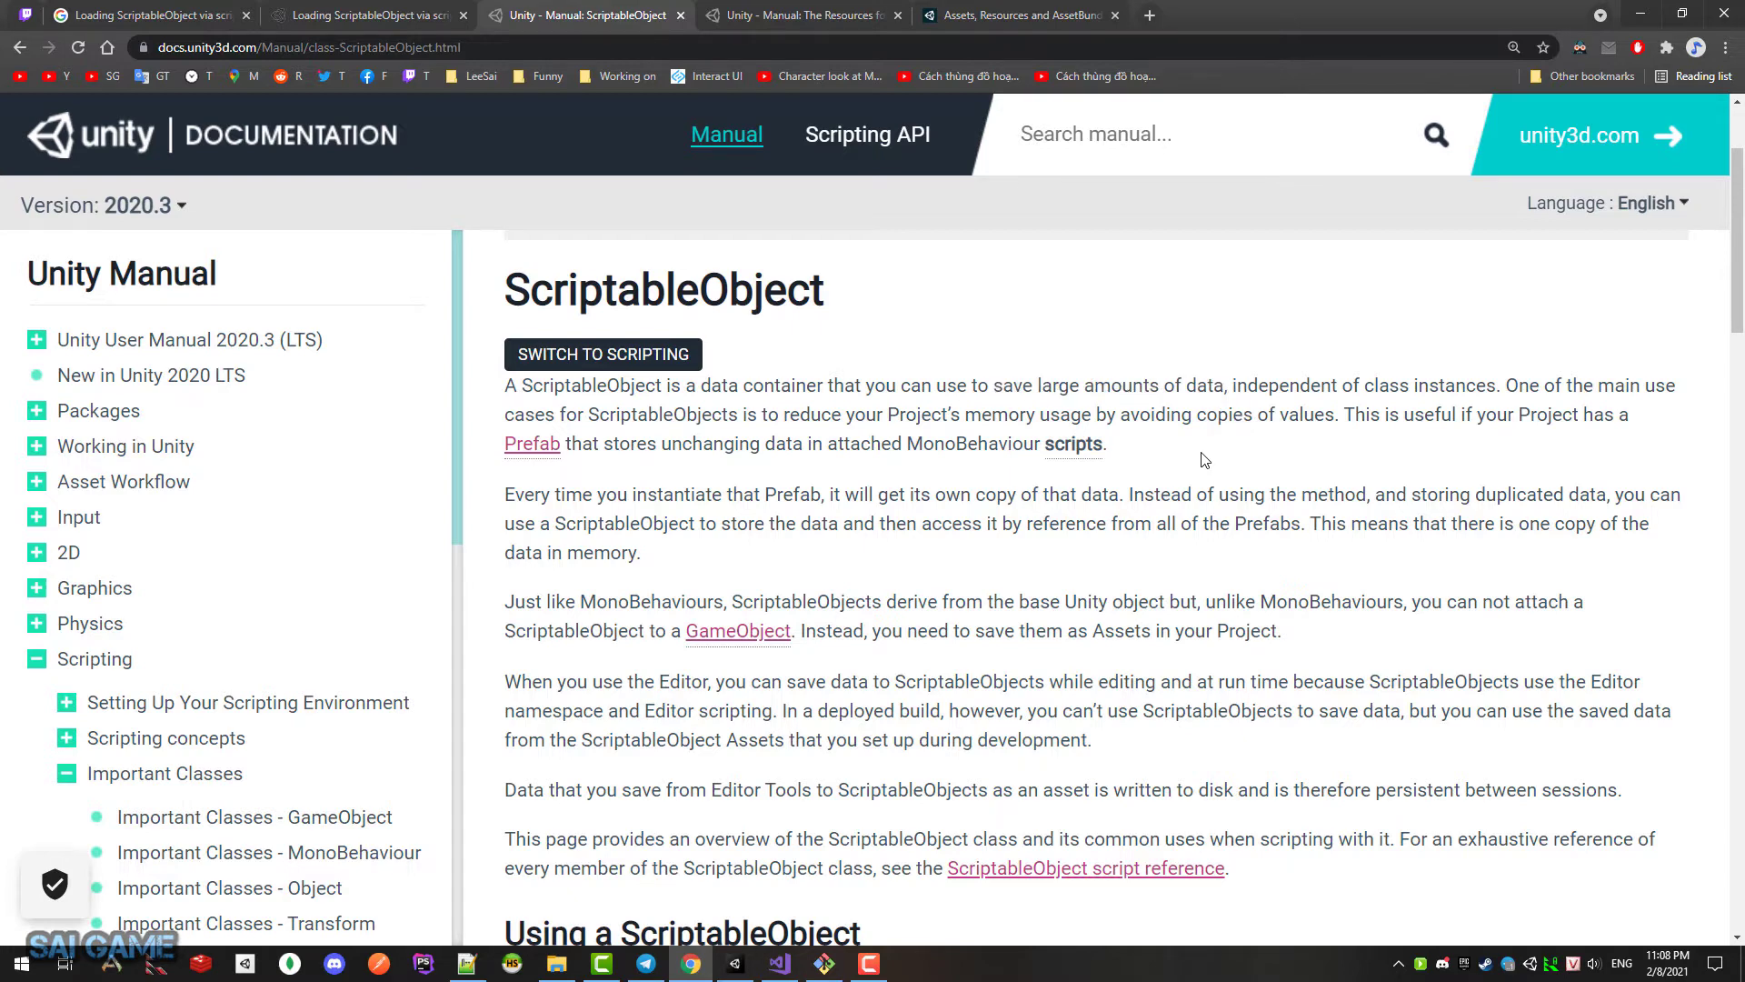
{"action": "left_click", "coordinate": [735, 964]}
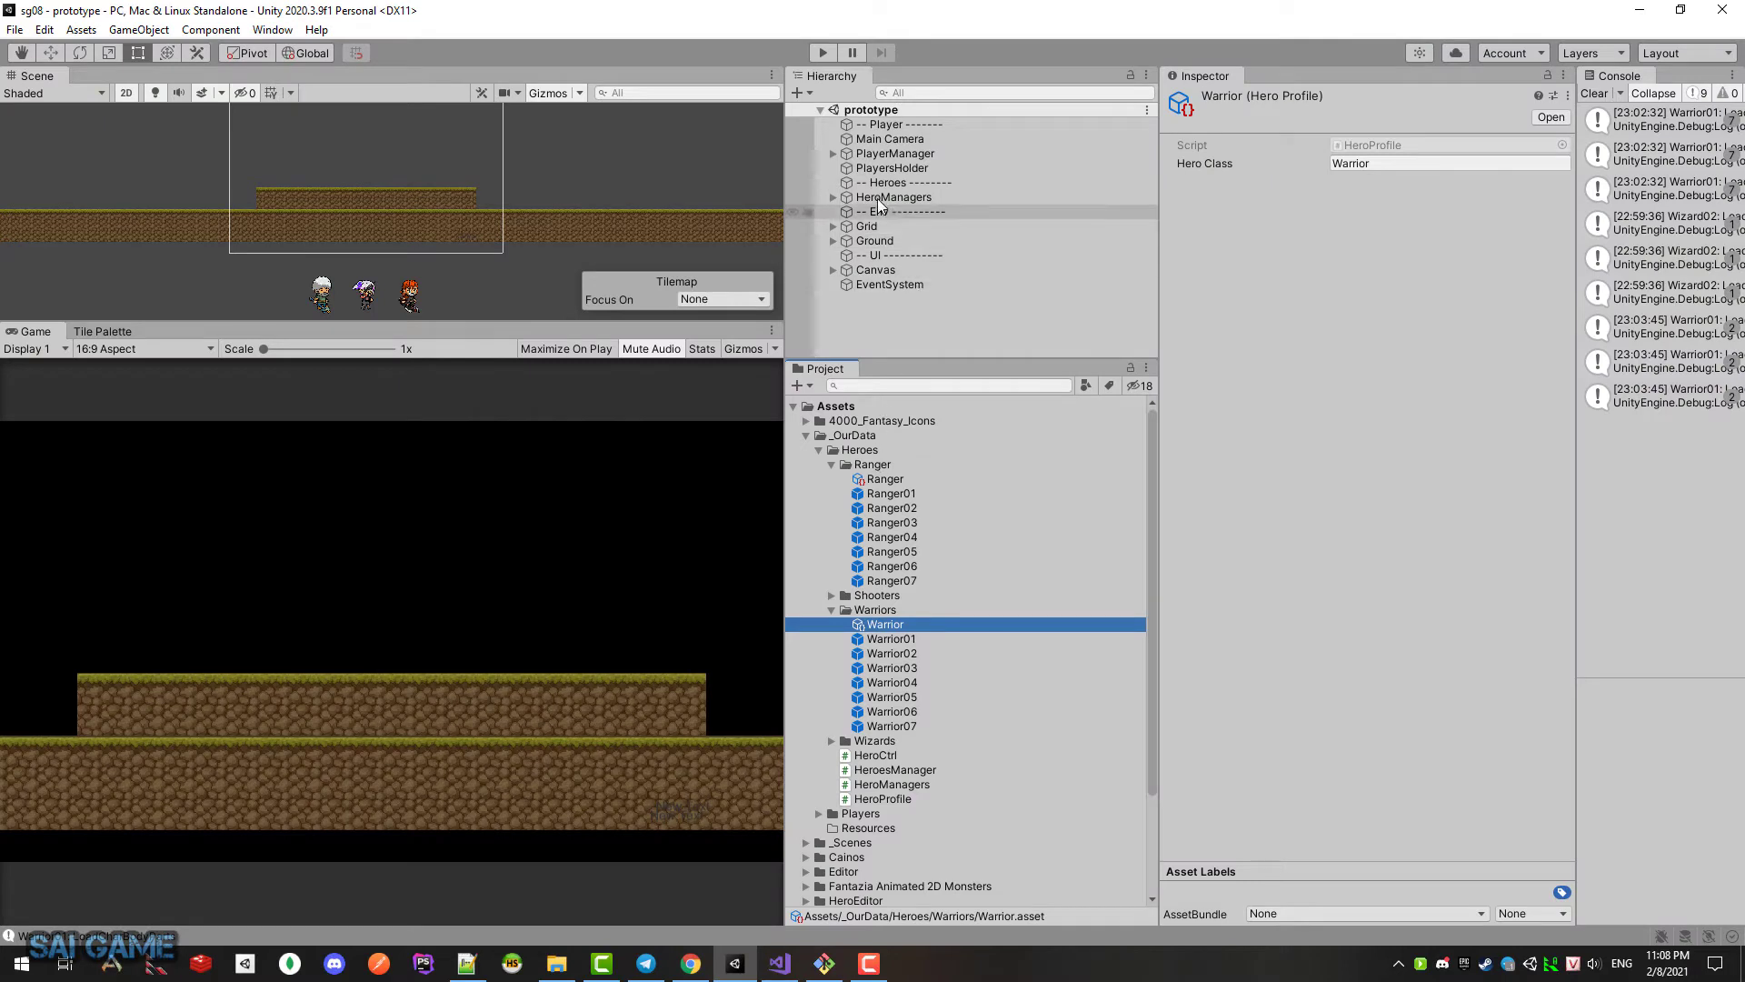
Step: Expand PlayerManager > HeroManagers > WarriorManager in the Hierarchy and select Warrior01
{"action": "left_click", "coordinate": [844, 156]}
{"action": "left_click", "coordinate": [833, 152]}
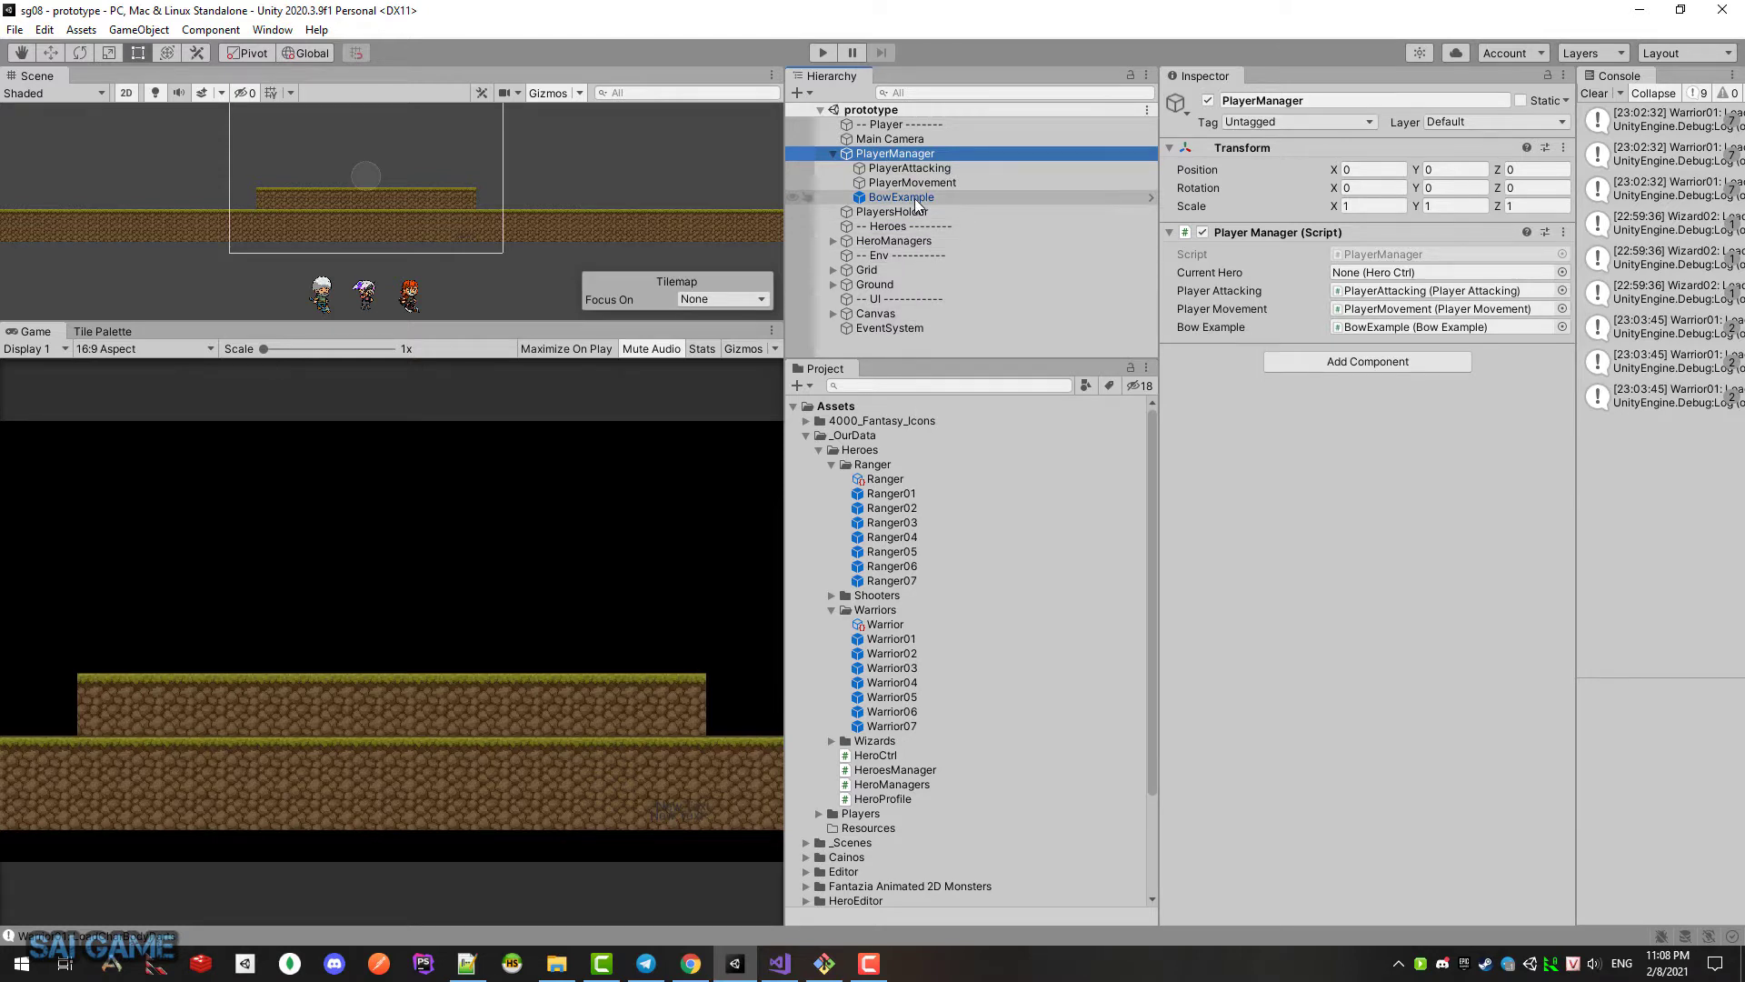
{"action": "left_click", "coordinate": [894, 240]}
{"action": "left_click", "coordinate": [909, 269]}
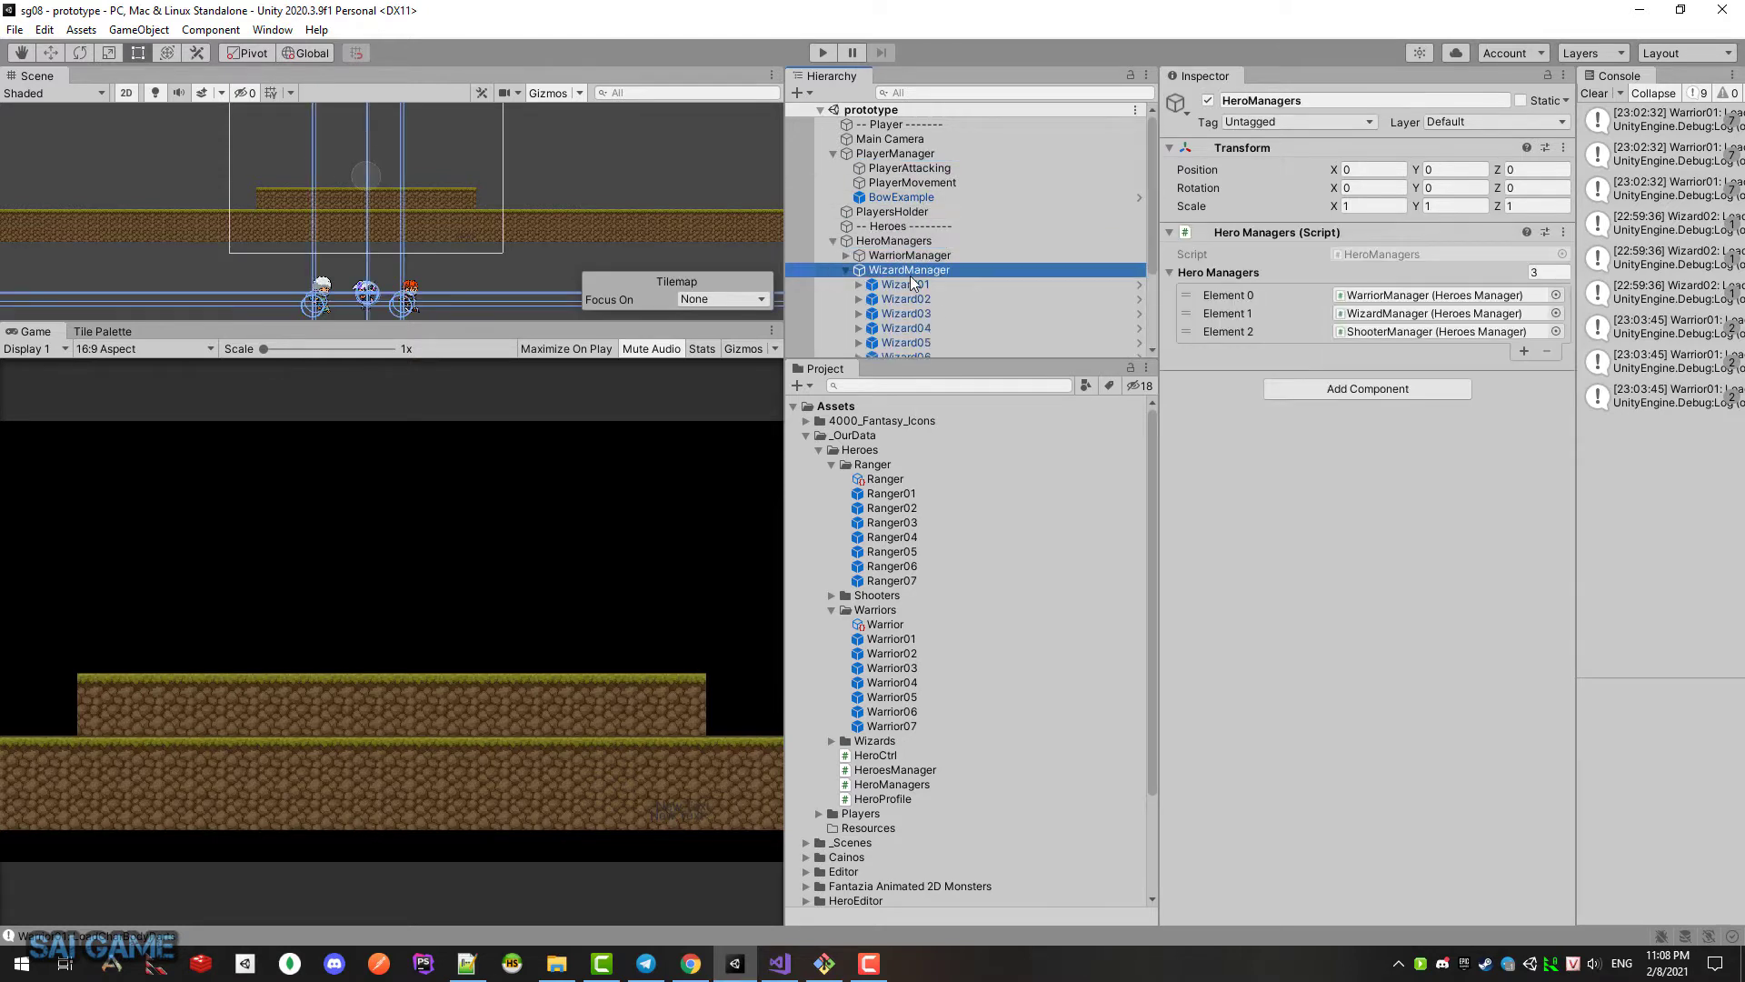
{"action": "left_click", "coordinate": [912, 283]}
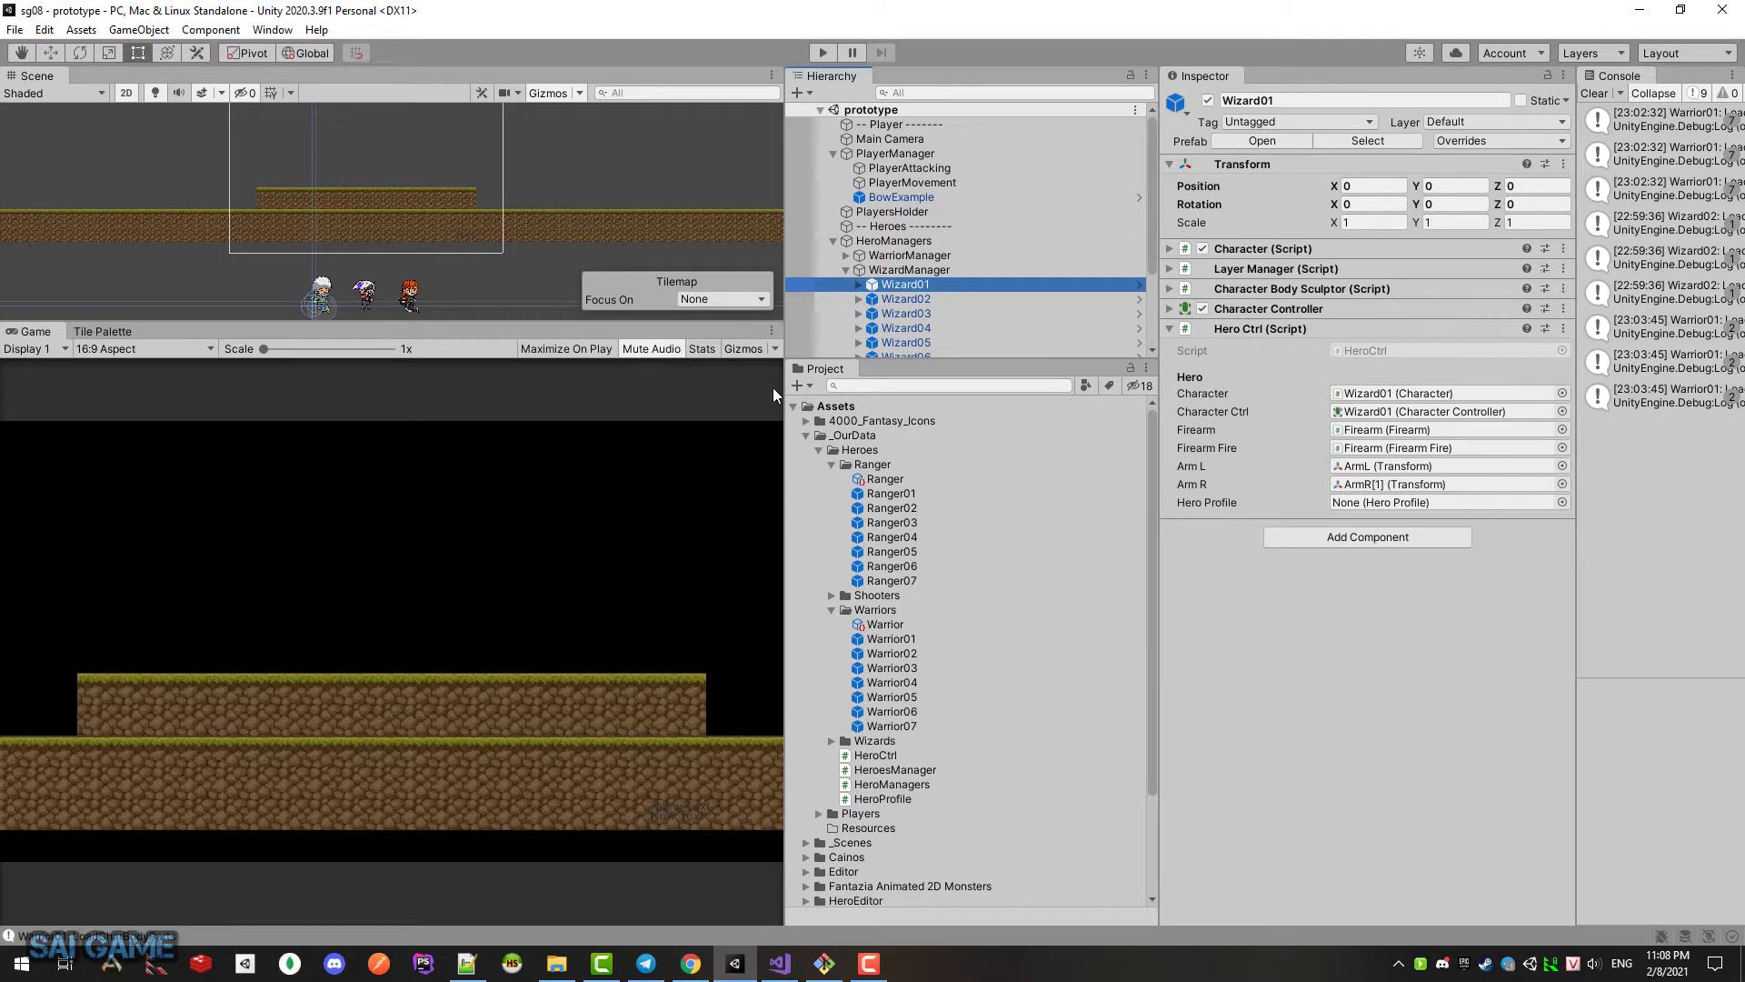
{"action": "left_click", "coordinate": [847, 270]}
{"action": "left_click", "coordinate": [846, 255]}
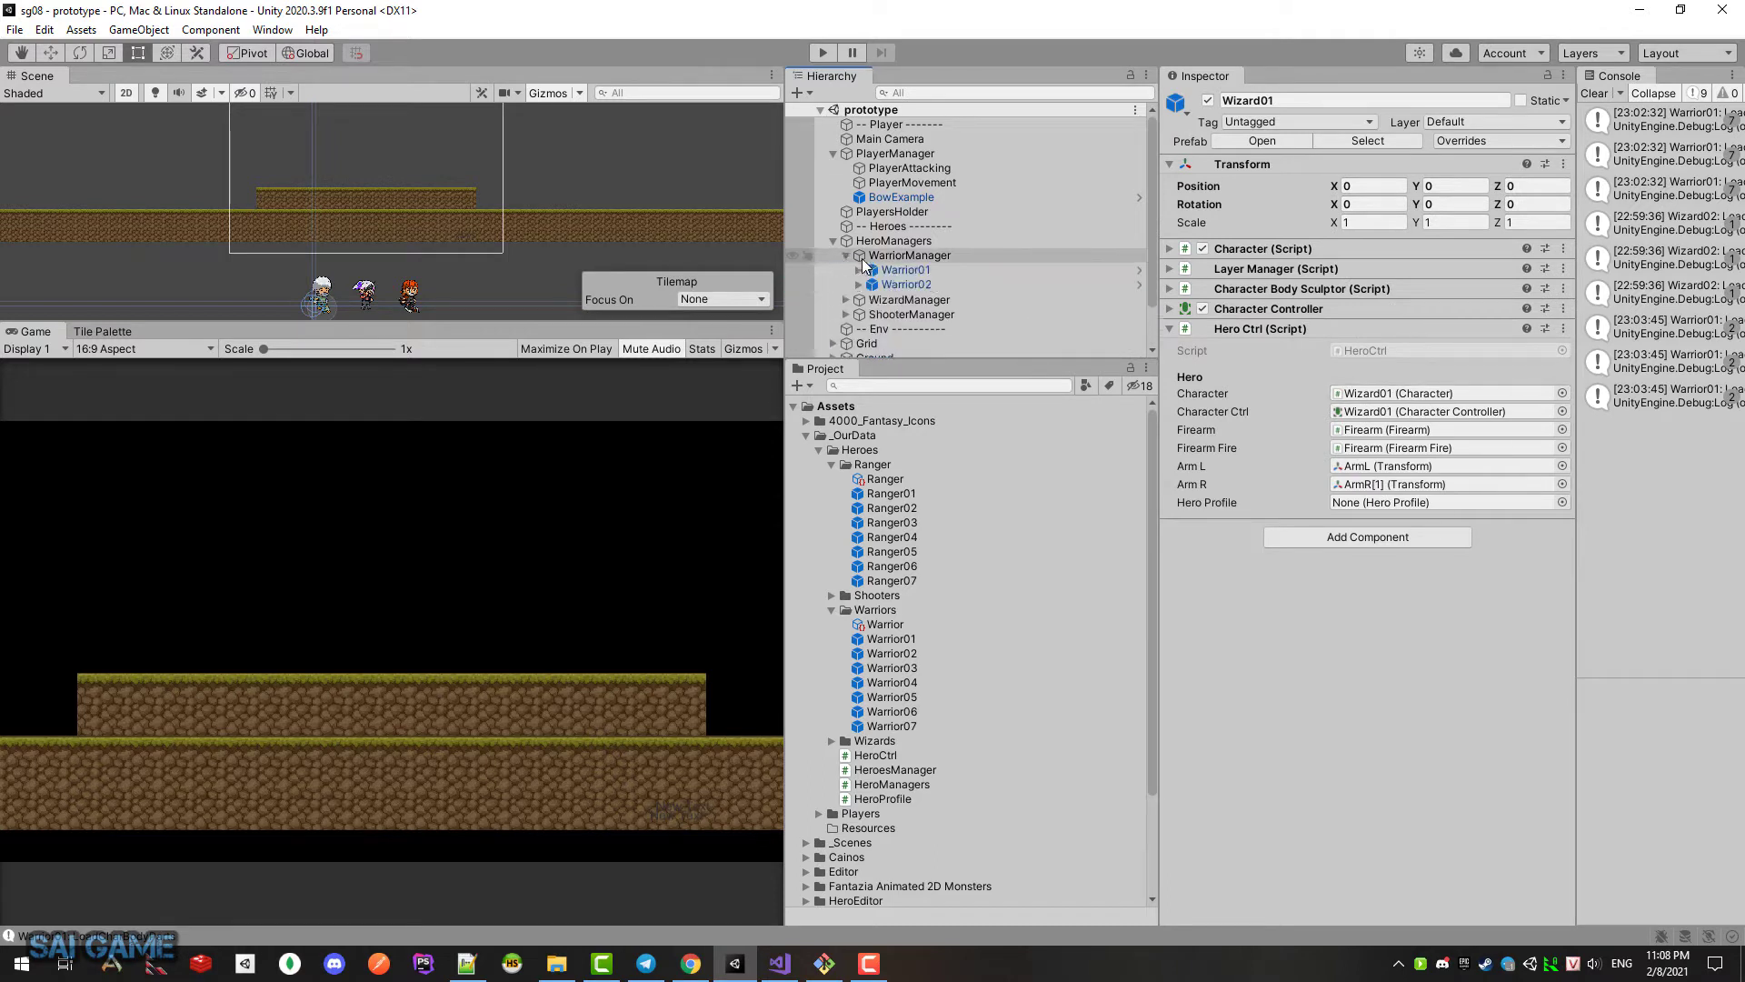
{"action": "left_click", "coordinate": [905, 270]}
Step: Clear Warrior01's Character Ctrl, Firearm, Arm L and Arm R references on Hero Ctrl
{"action": "left_click", "coordinate": [1418, 393]}
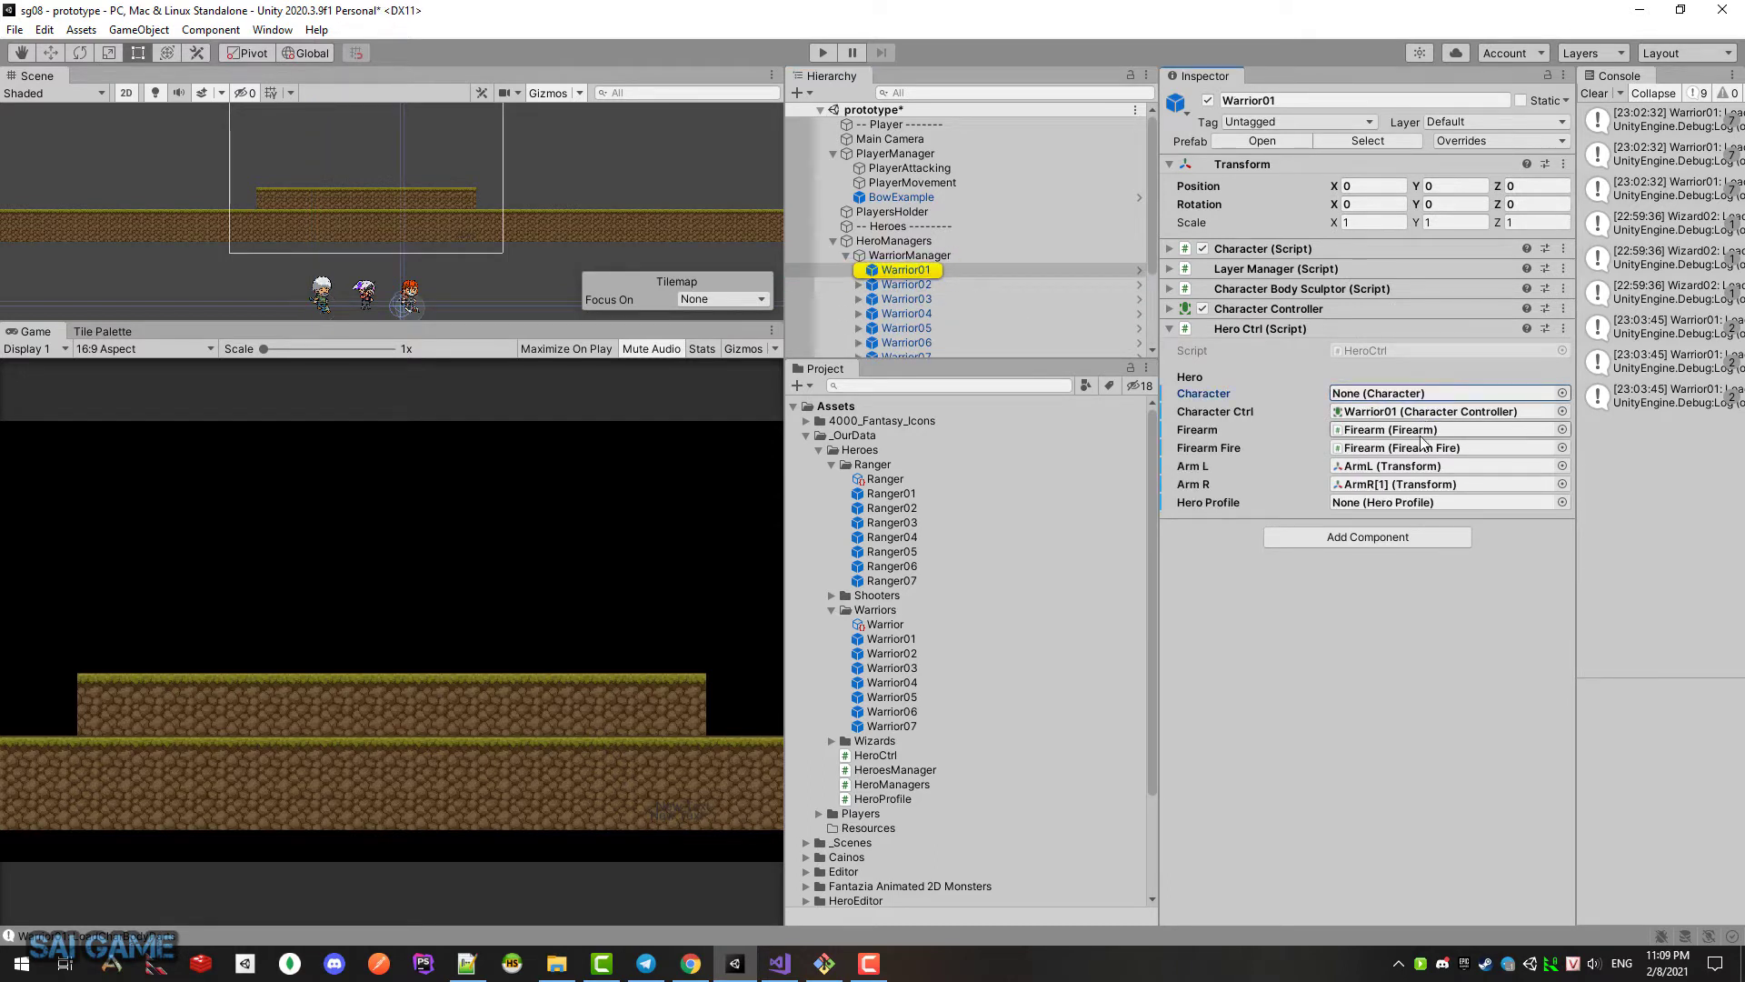
{"action": "left_click", "coordinate": [1418, 411]}
{"action": "key", "text": "Delete"}
{"action": "left_click", "coordinate": [1418, 429]}
{"action": "key", "text": "Delete"}
{"action": "left_click", "coordinate": [1414, 465]}
{"action": "key", "text": "Delete"}
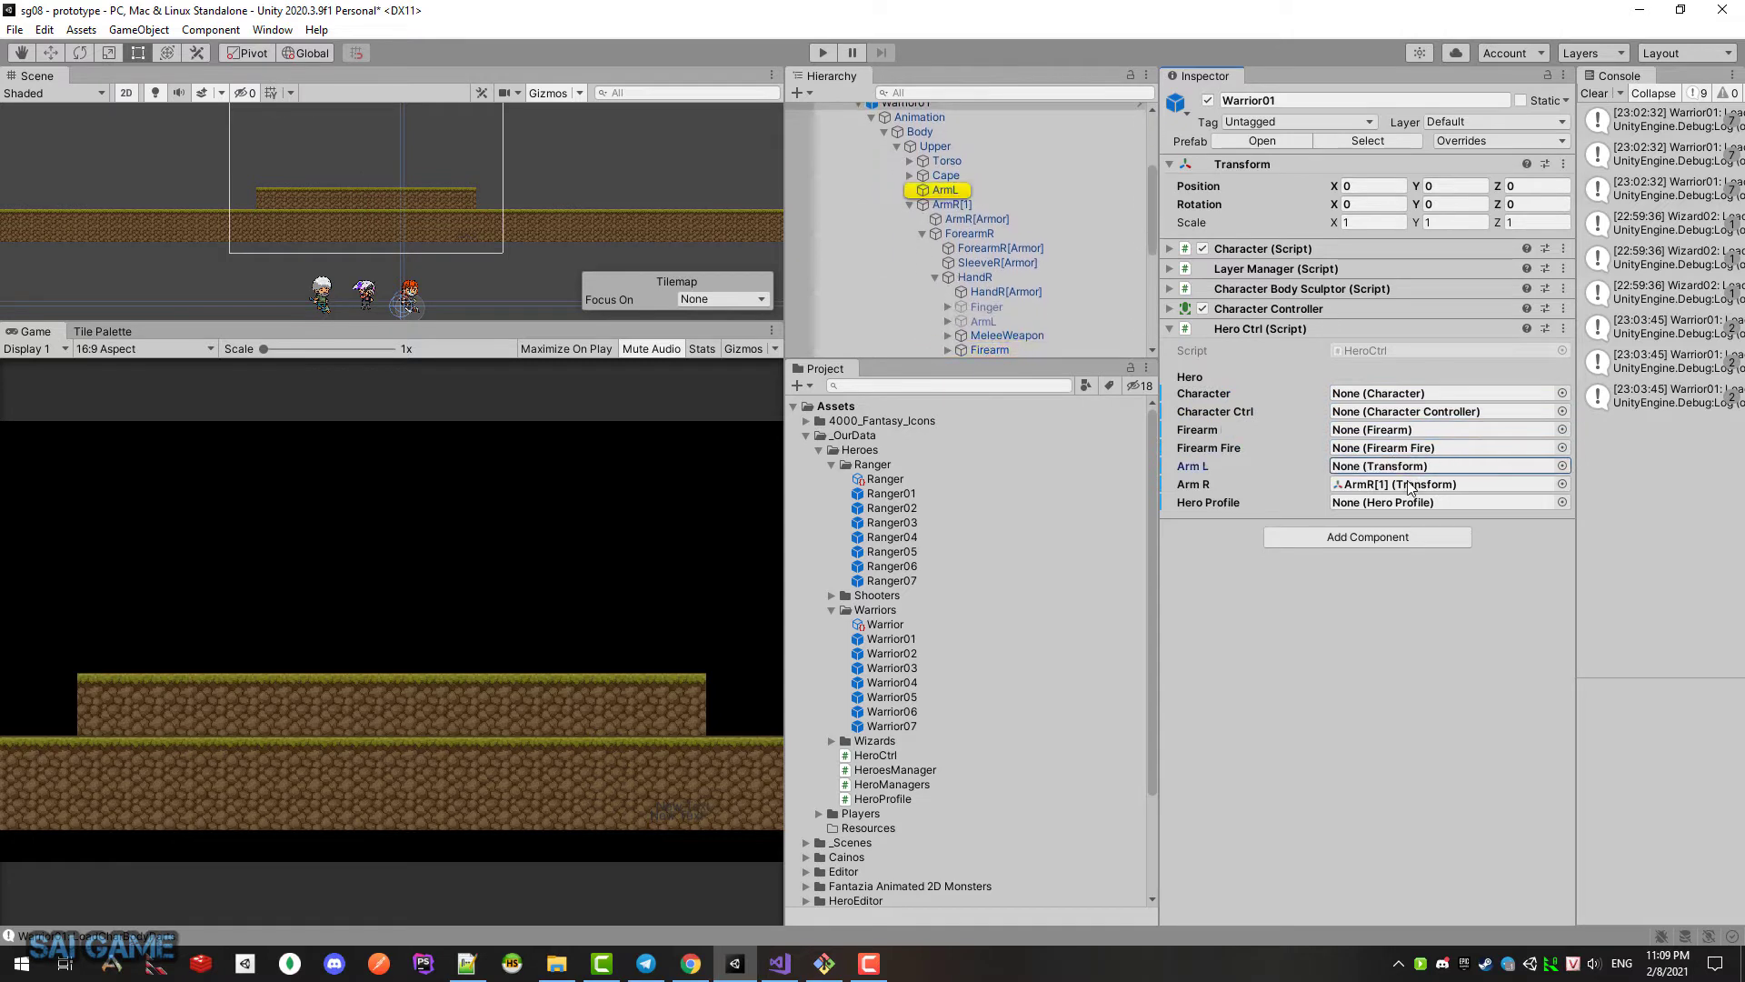
{"action": "left_click", "coordinate": [1409, 484]}
{"action": "key", "text": "Delete"}
{"action": "left_click", "coordinate": [1407, 502]}
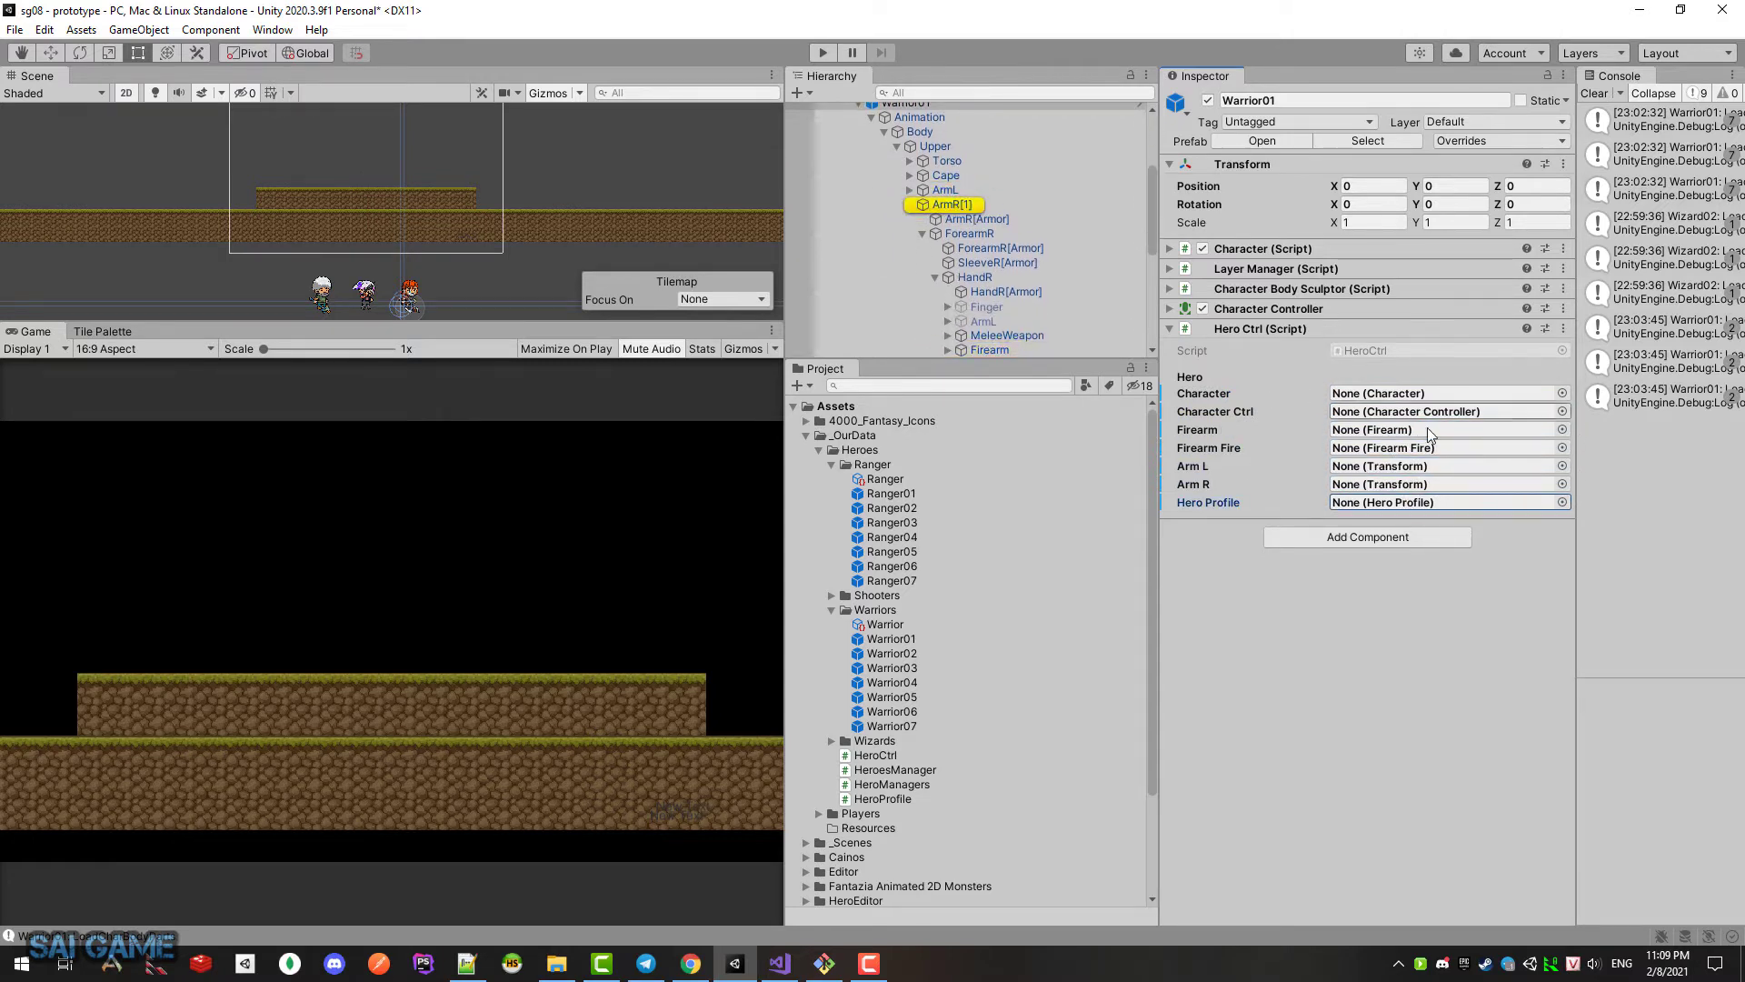
Step: Reset the Hero Ctrl component so its references refill automatically
{"action": "left_click", "coordinate": [1563, 328]}
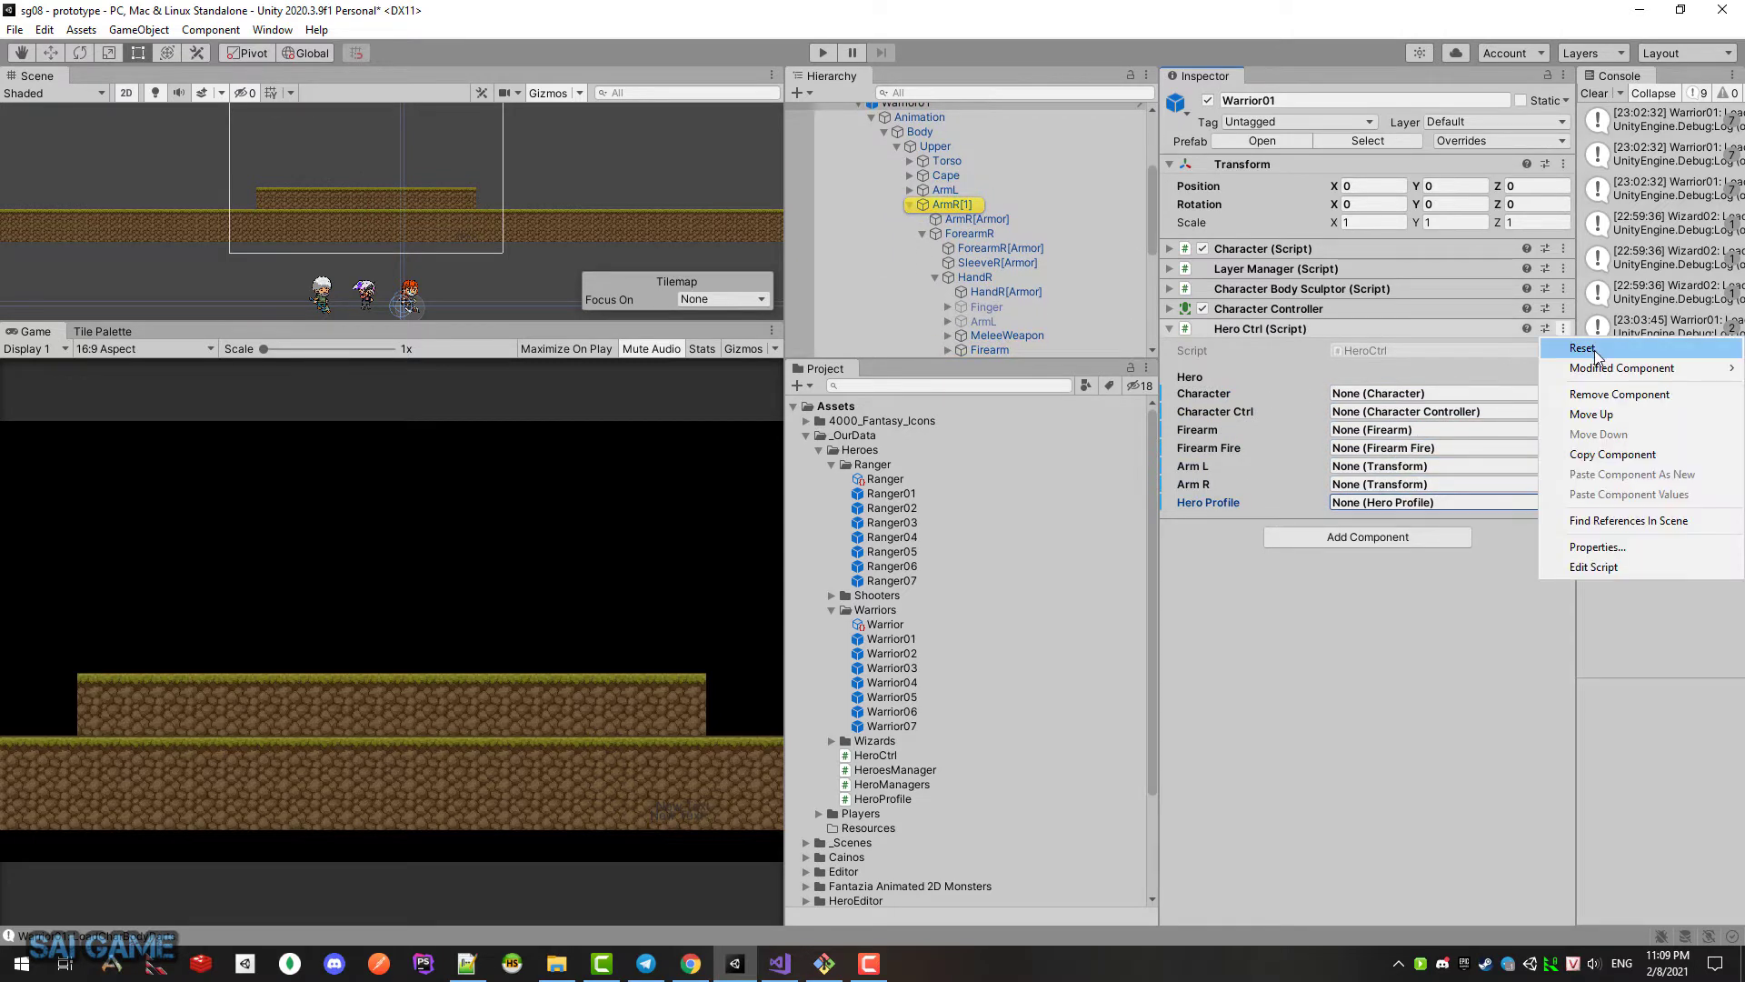
{"action": "left_click", "coordinate": [1583, 349]}
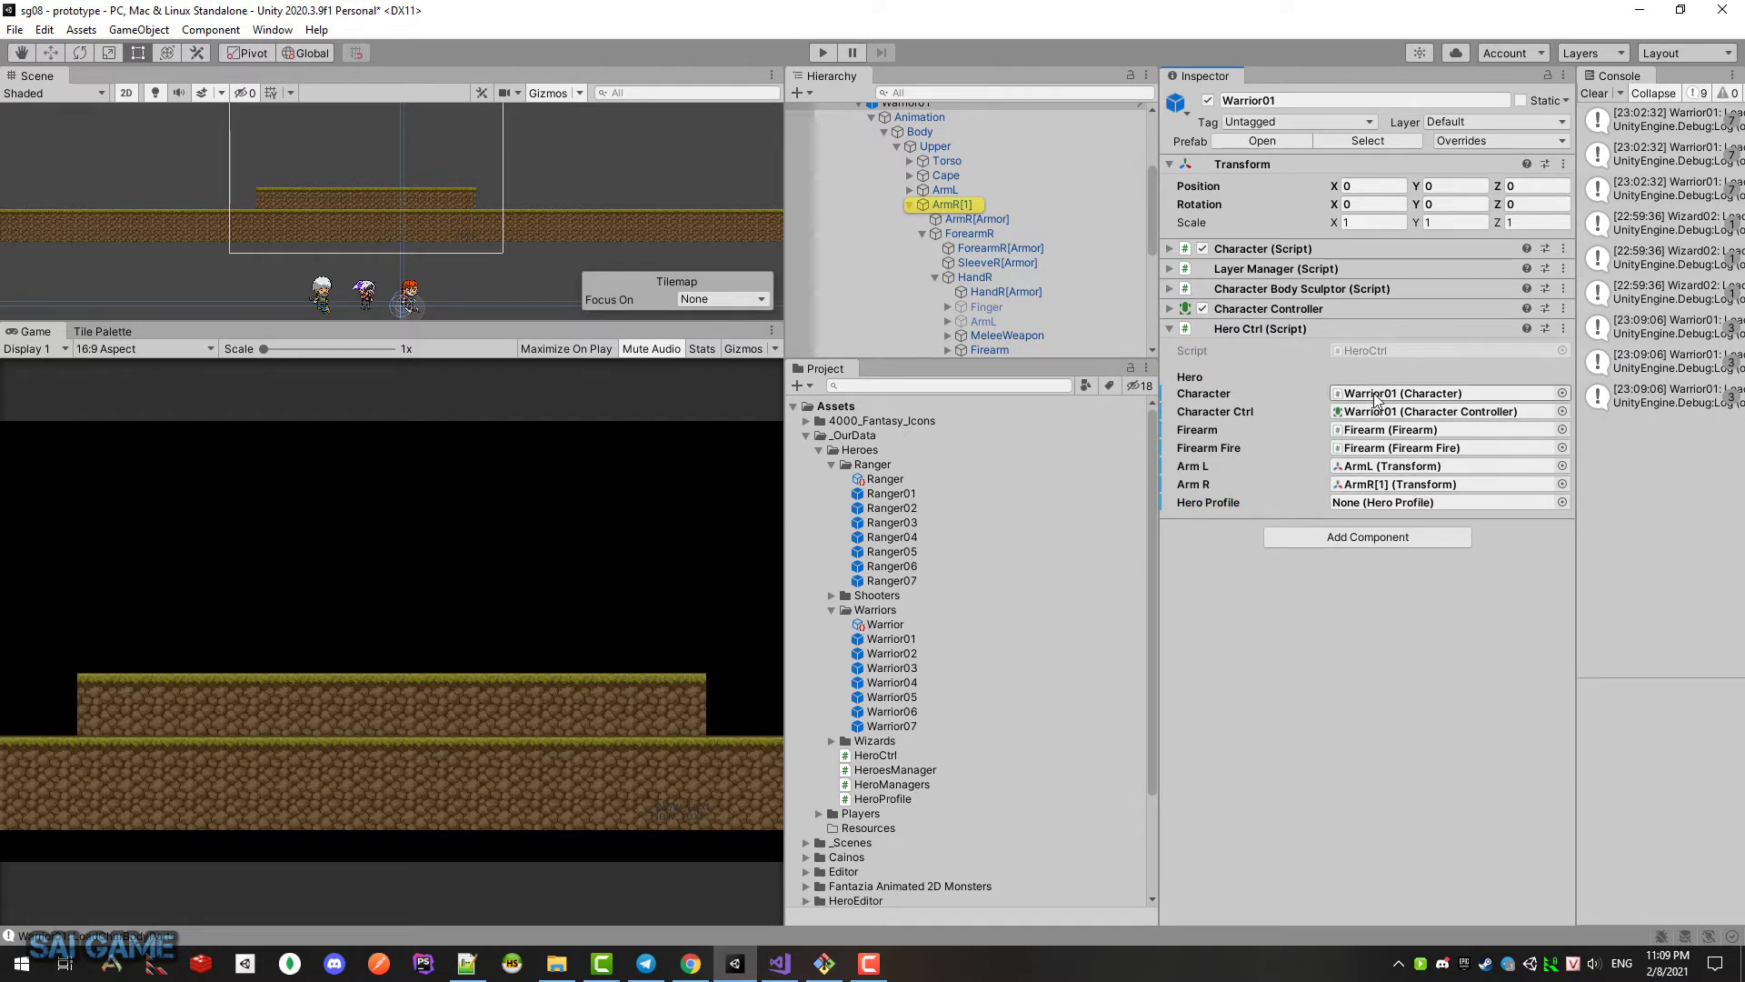
{"action": "left_click_drag", "start_coordinate": [1376, 400], "coordinate": [1235, 465]}
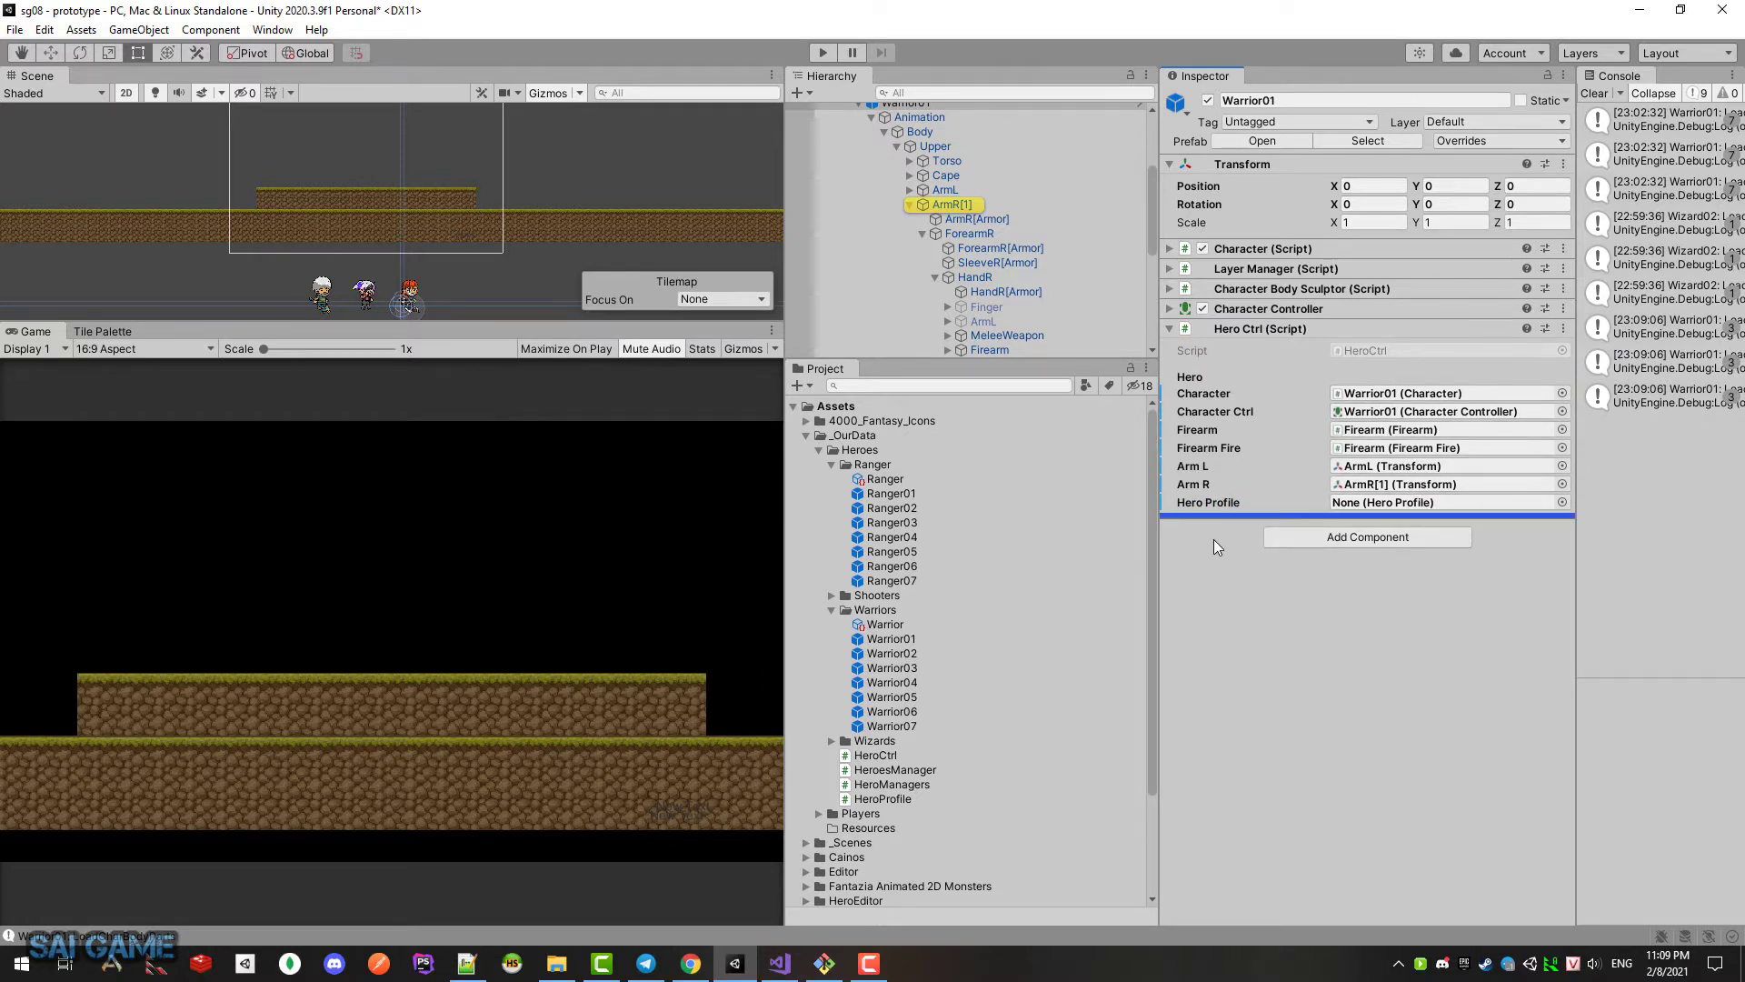
Step: Widen the Console, enlarge the Hierarchy and collapse Warrior01 to show all warriors
{"action": "mouse_move", "coordinate": [1577, 457]}
{"action": "left_mouse_down"}
{"action": "mouse_move", "coordinate": [1477, 458]}
{"action": "mouse_move", "coordinate": [1500, 457]}
{"action": "left_mouse_up"}
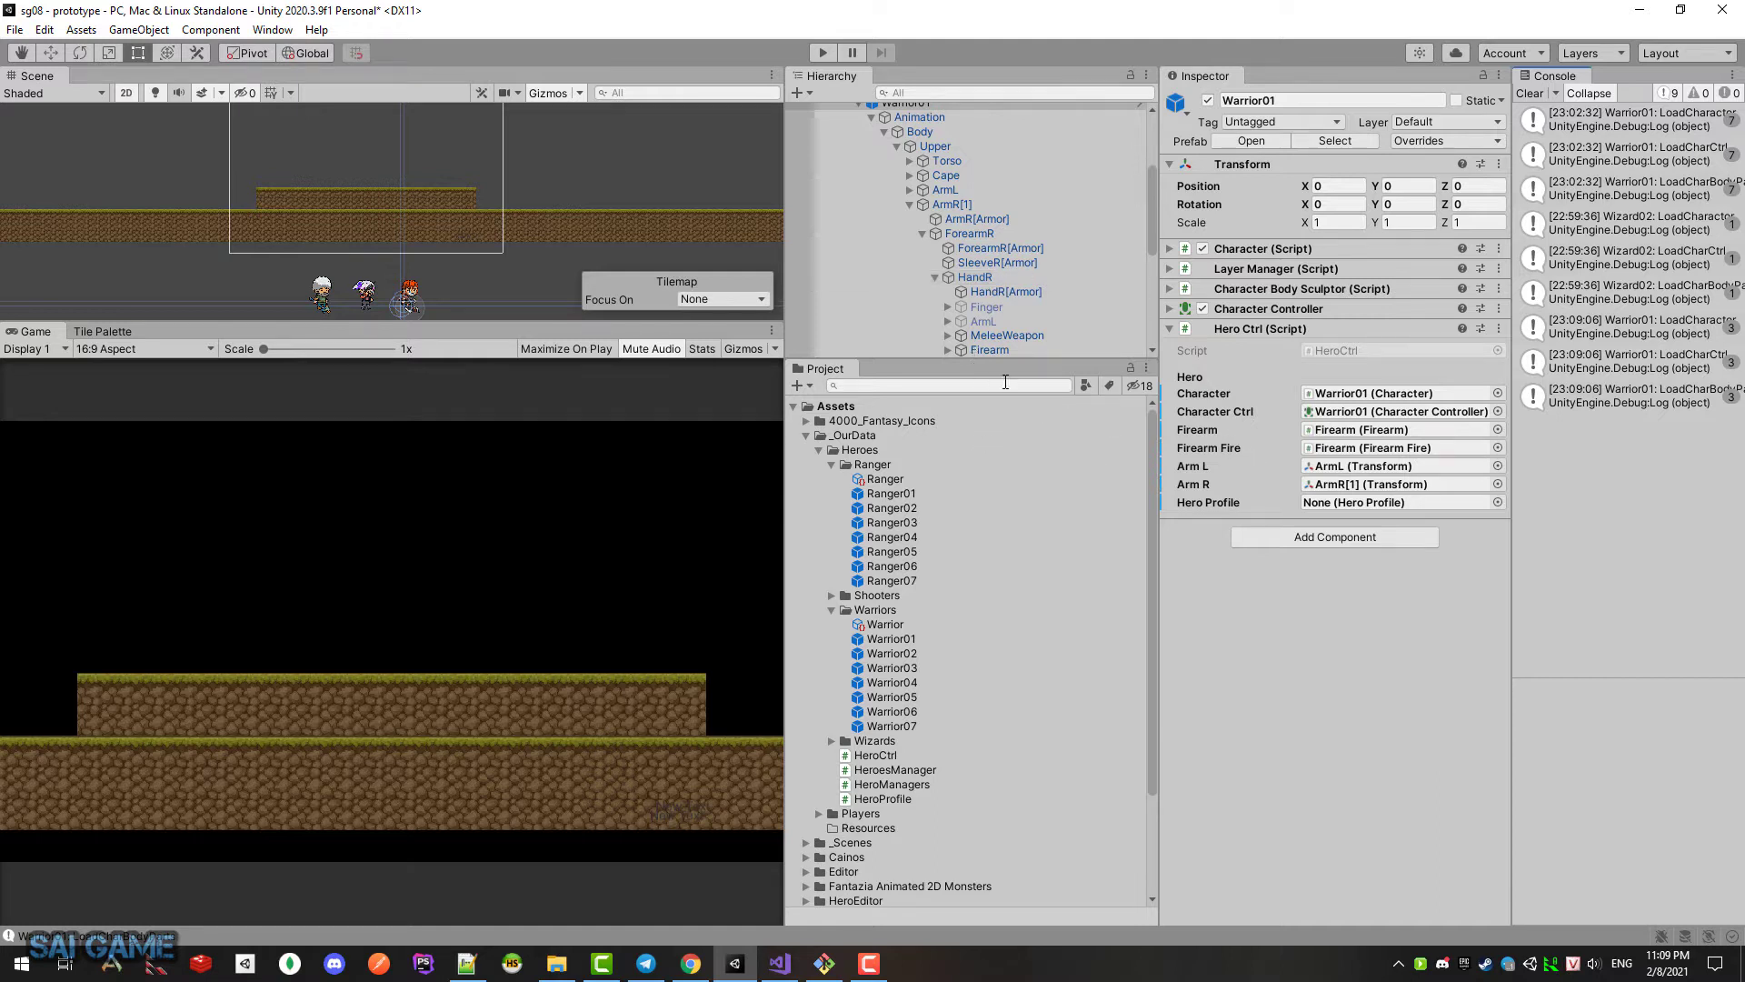
{"action": "left_click_drag", "start_coordinate": [917, 363], "coordinate": [917, 414]}
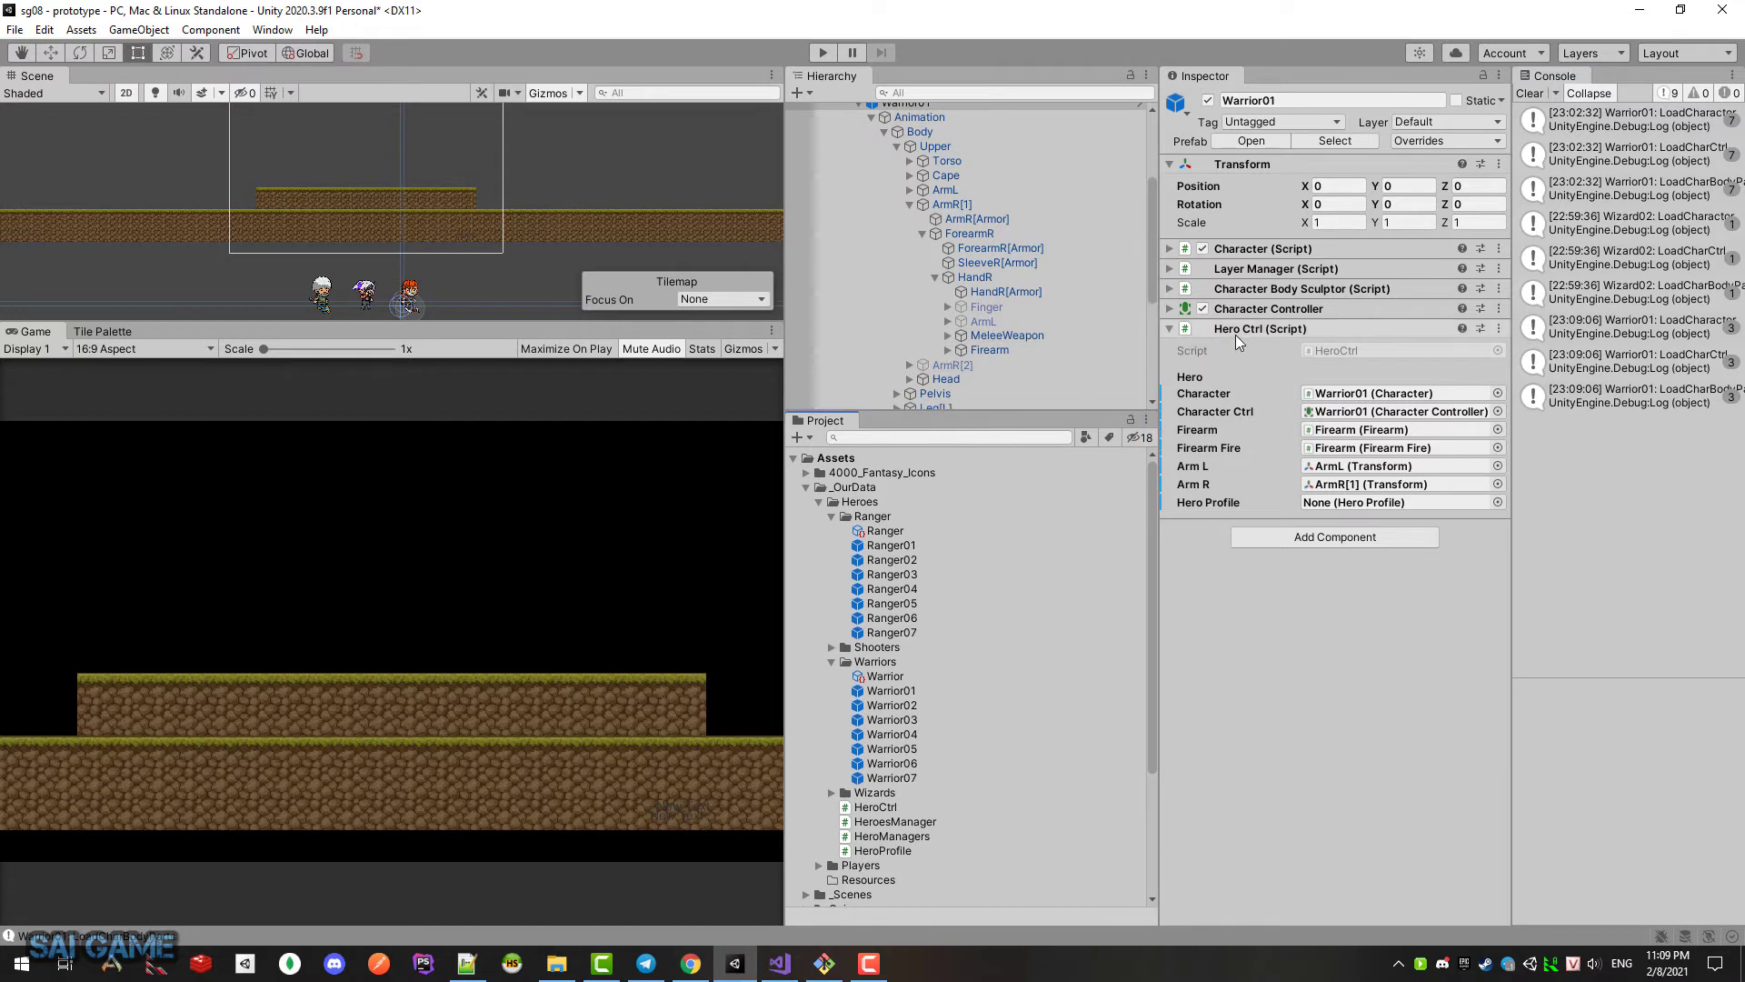
{"action": "scroll", "coordinate": [969, 250], "scroll_direction": "up", "scroll_amount": 4}
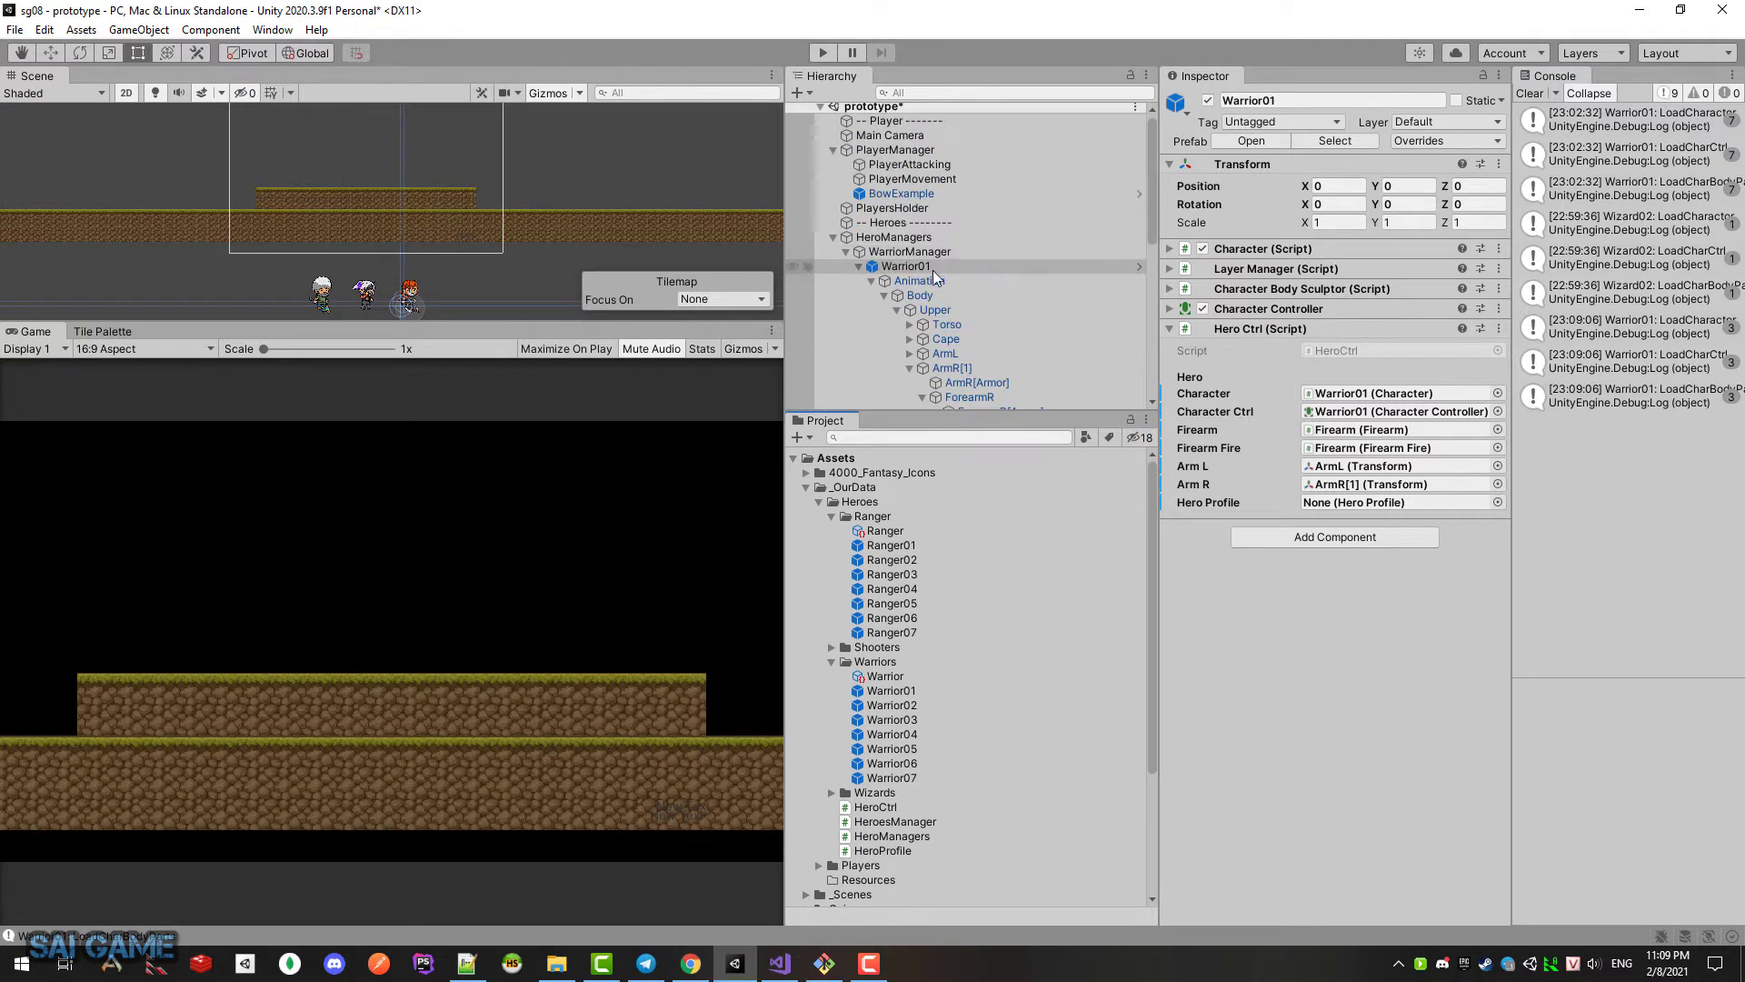
{"action": "left_click", "coordinate": [858, 266]}
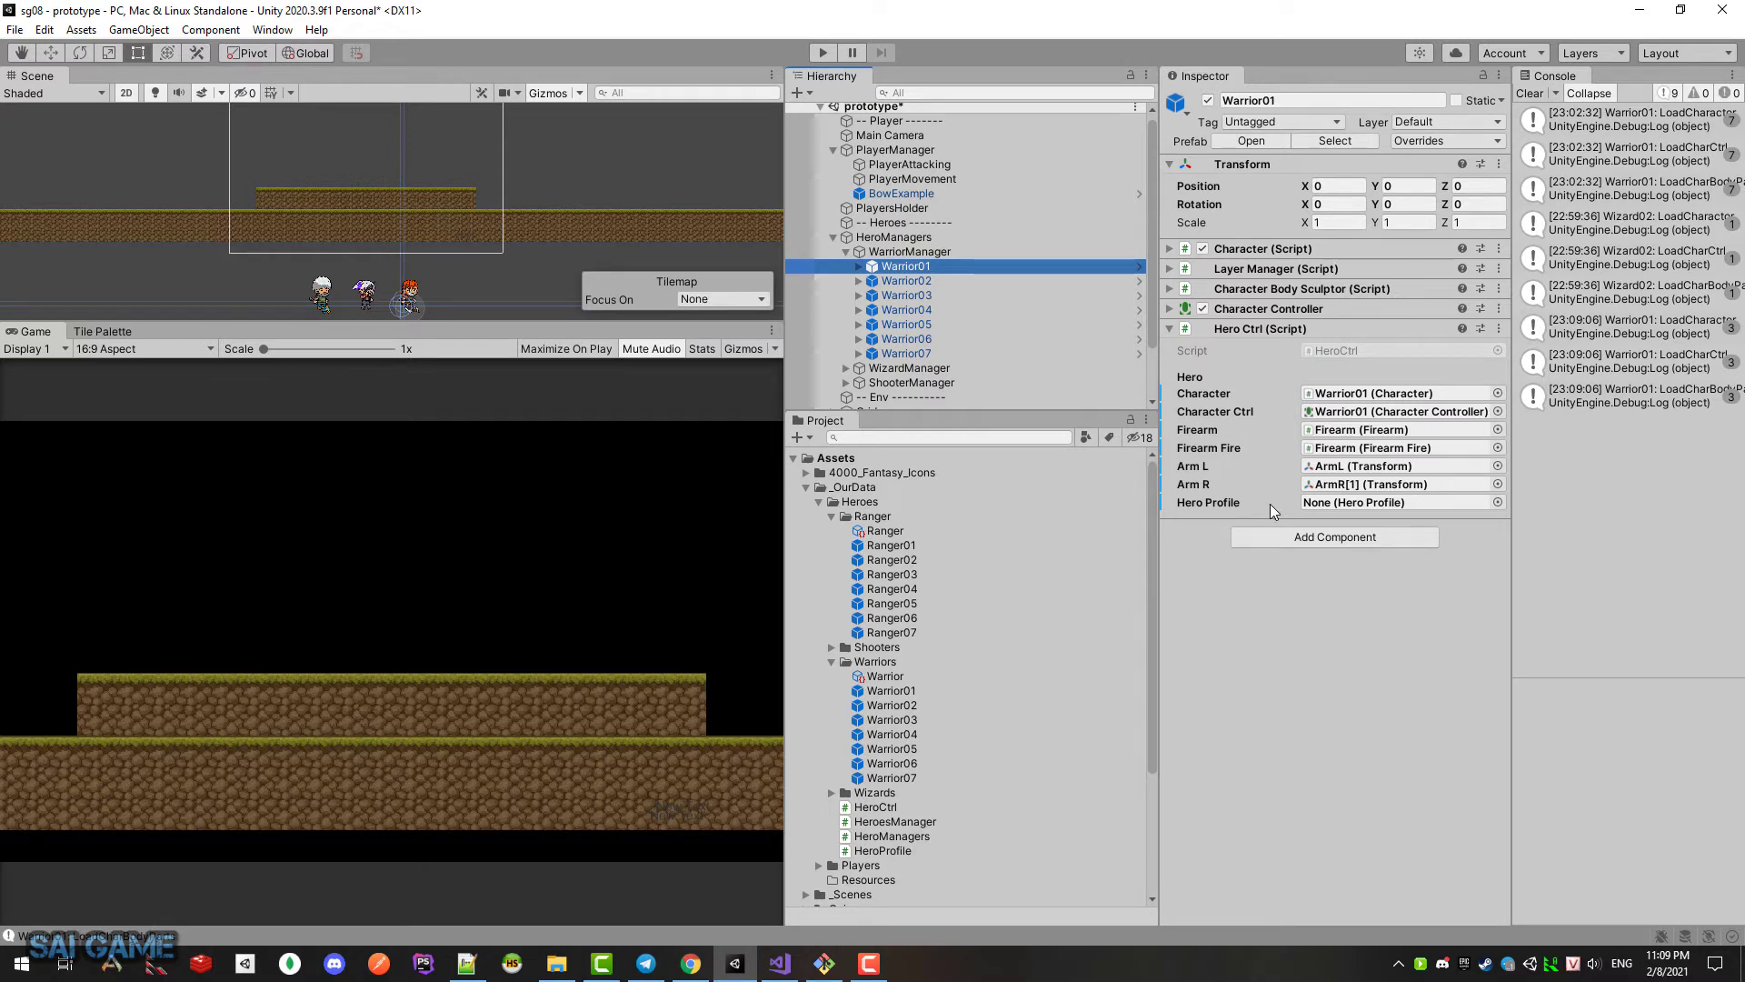
{"action": "mouse_move", "coordinate": [943, 564]}
{"action": "left_mouse_down"}
{"action": "mouse_move", "coordinate": [1313, 508]}
{"action": "mouse_move", "coordinate": [1363, 443]}
{"action": "mouse_move", "coordinate": [907, 275]}
{"action": "left_mouse_up"}
Step: Collapse the Ranger and Heroes folders, browse the Heroes Create menu, and open HeroProfile
{"action": "left_click", "coordinate": [831, 518]}
{"action": "left_click", "coordinate": [818, 503]}
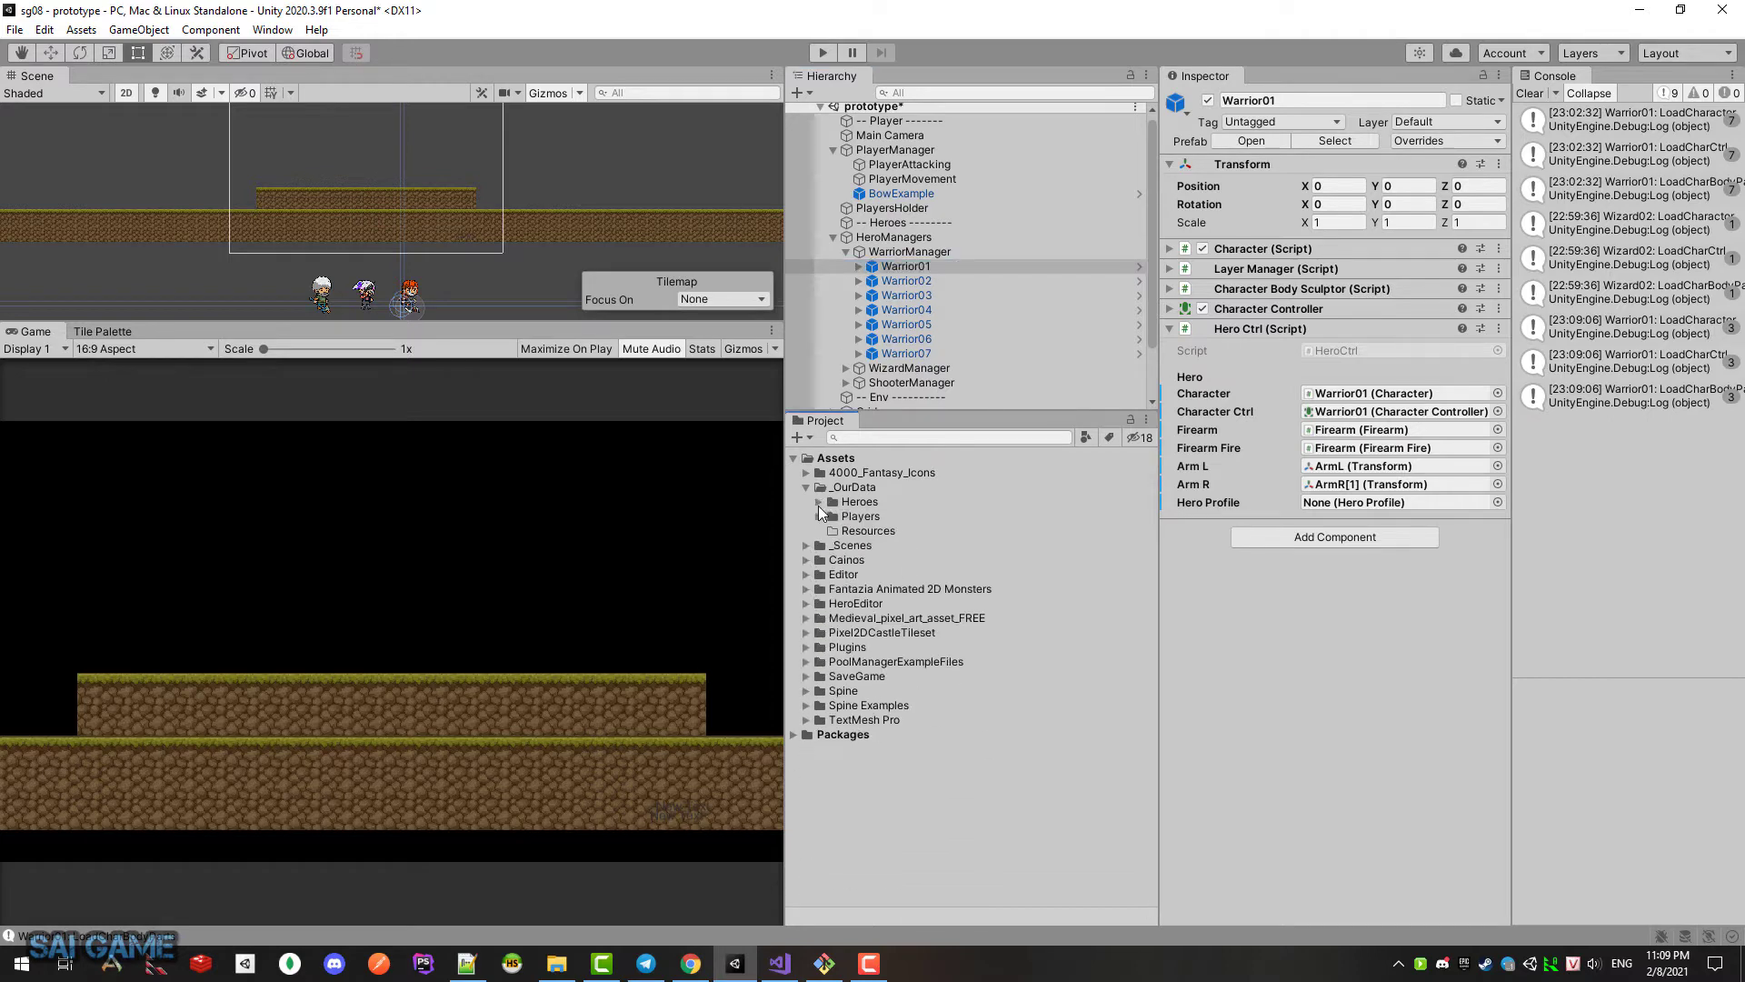
{"action": "left_click", "coordinate": [817, 502]}
{"action": "right_click", "coordinate": [859, 502]}
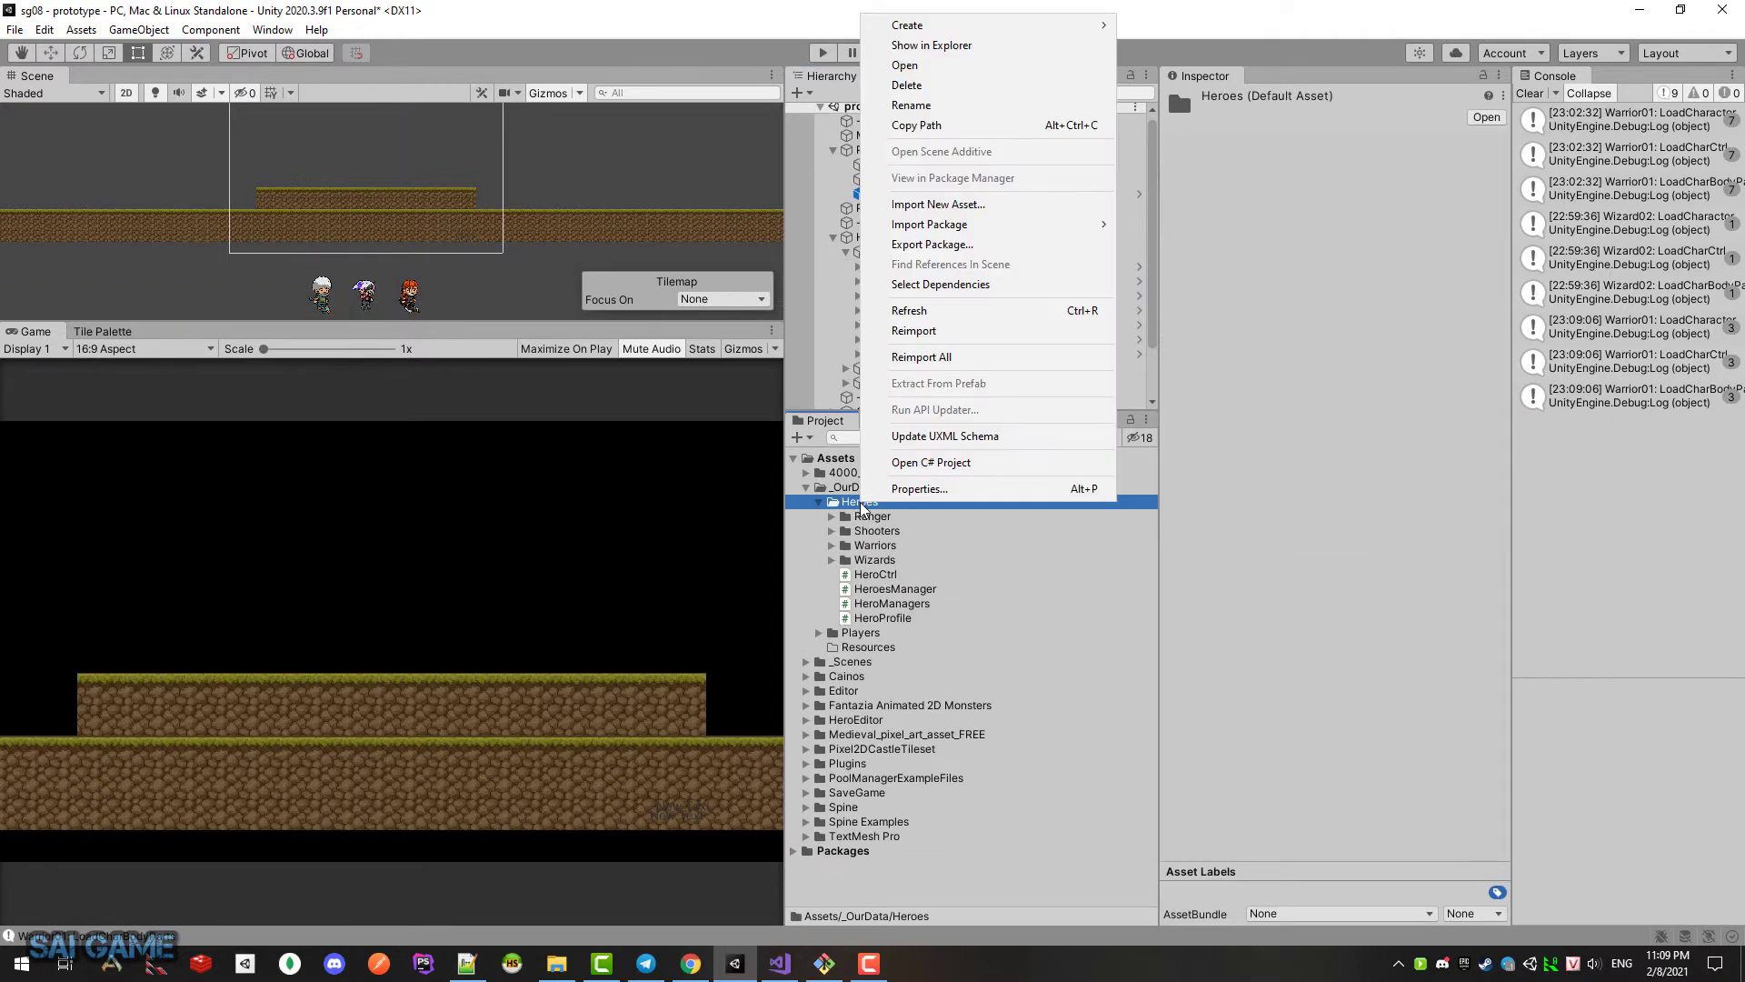
{"action": "mouse_move", "coordinate": [1000, 24]}
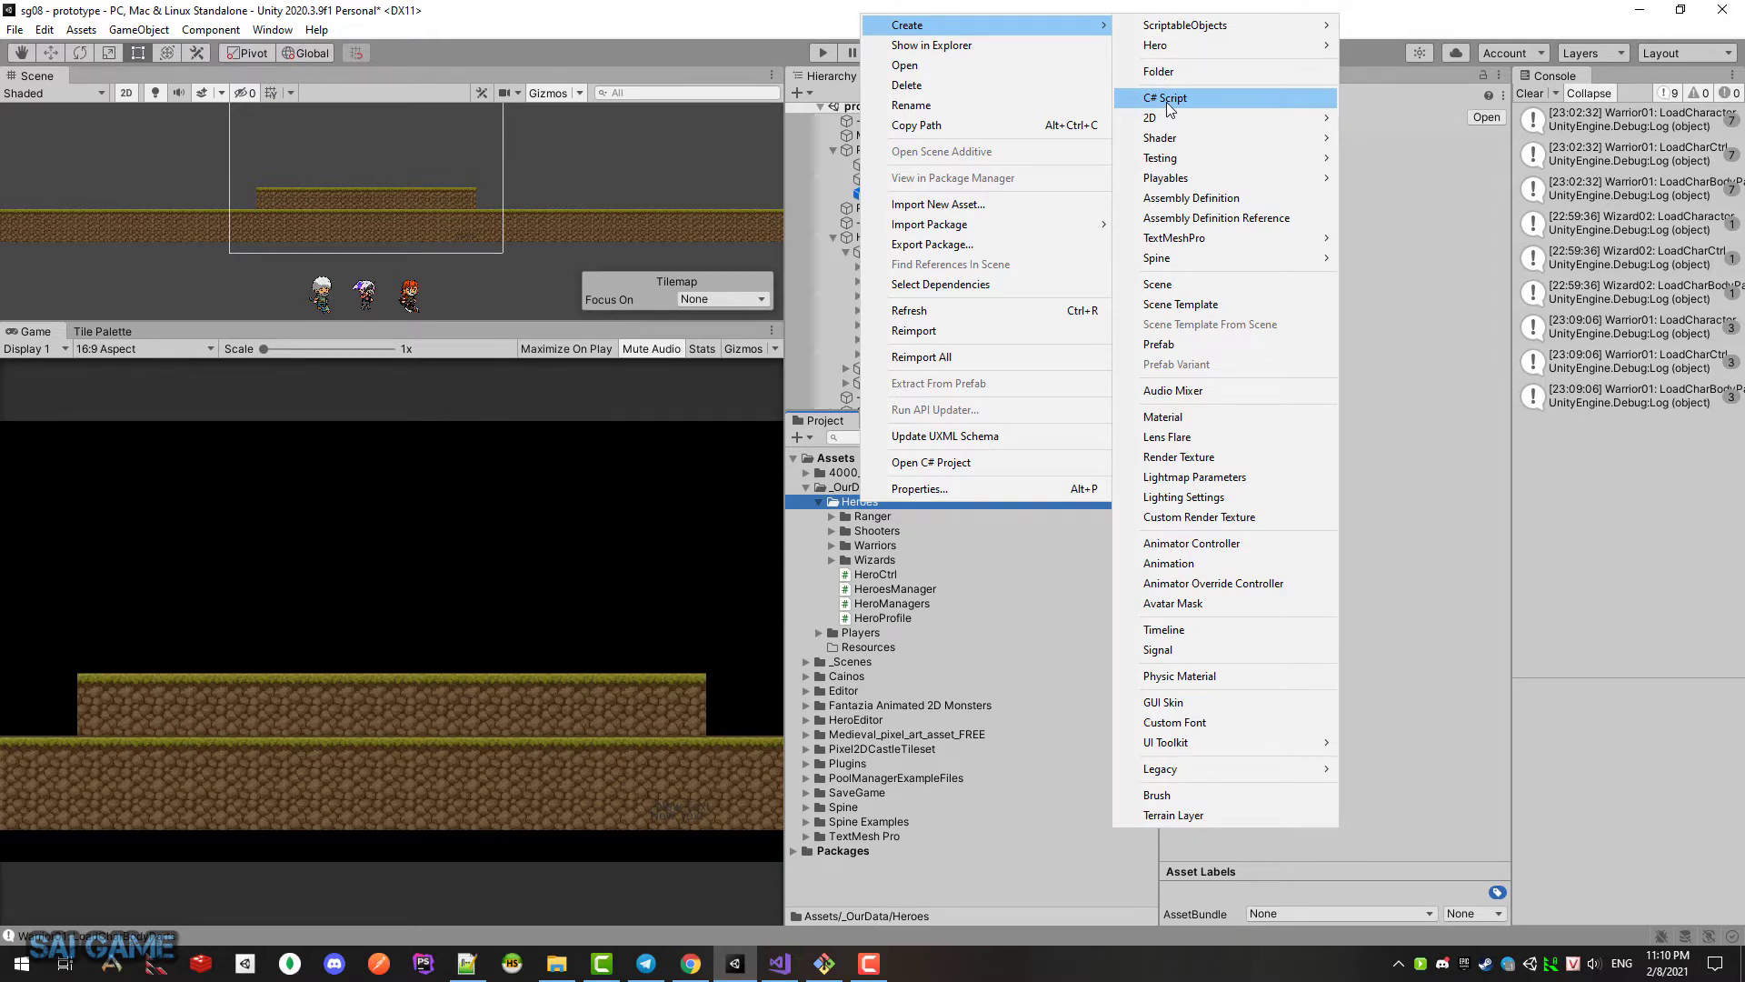
{"action": "double_click", "coordinate": [890, 619]}
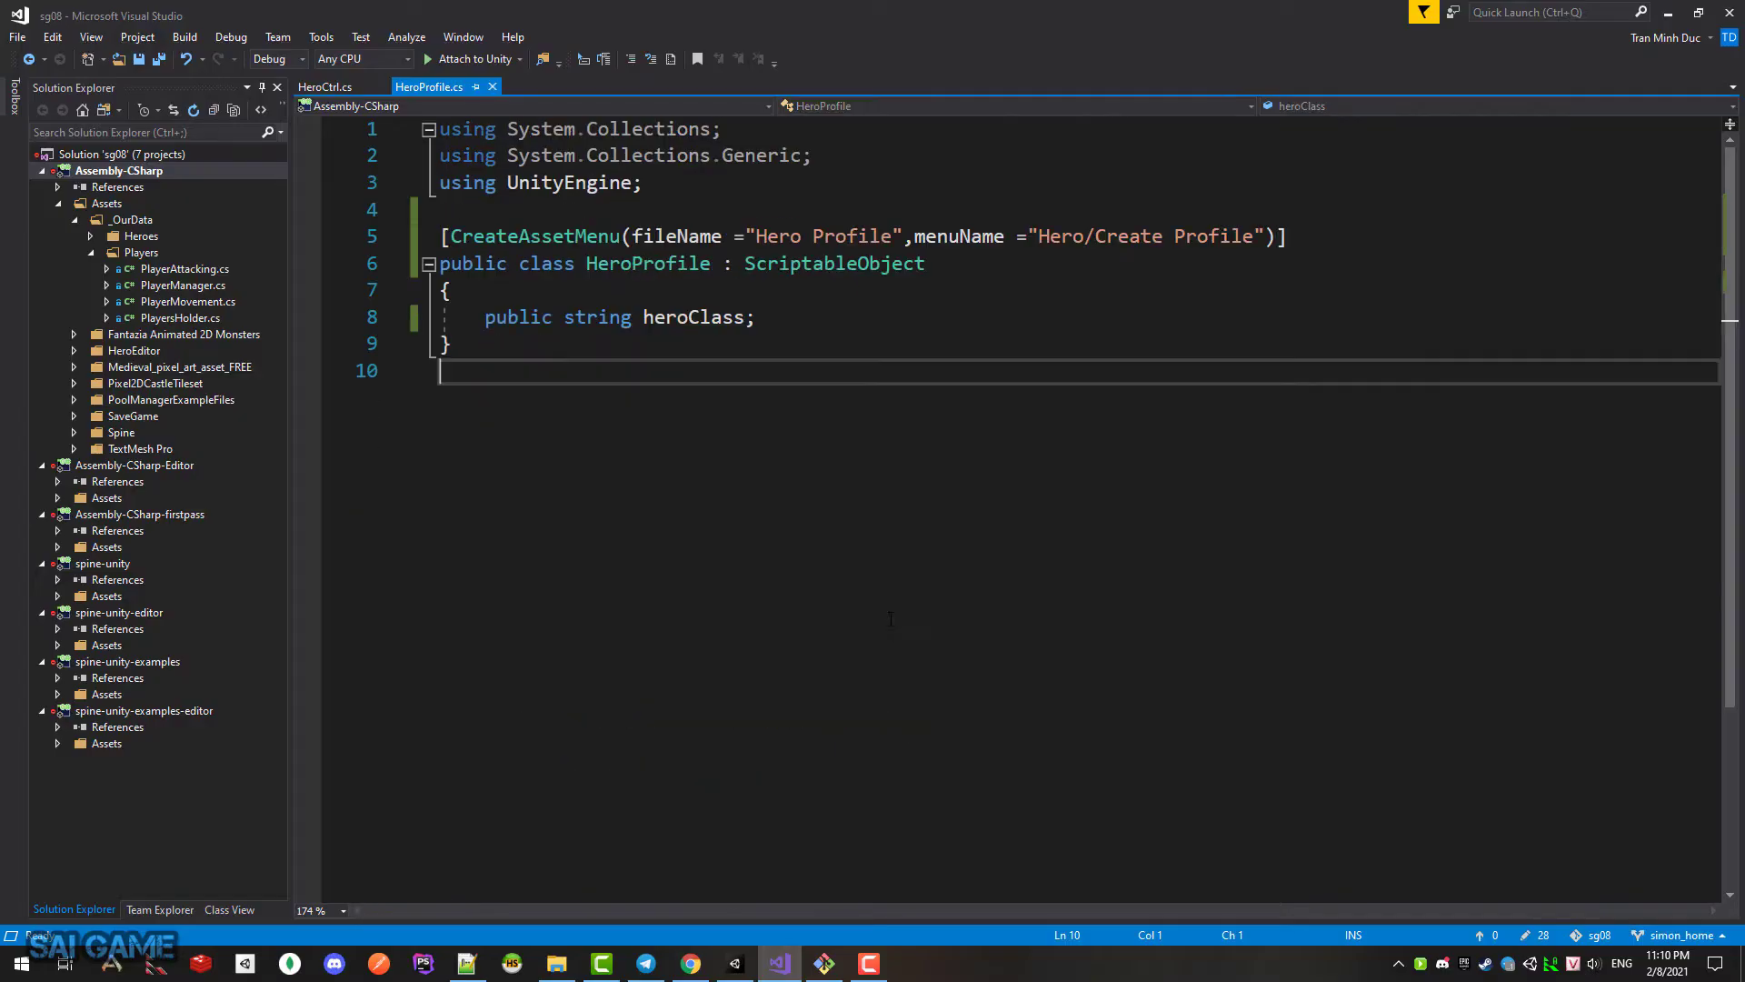
Step: Compare HeroProfile's ScriptableObject base with HeroCtrl's MonoBehaviour base class
{"action": "left_click_drag", "start_coordinate": [926, 263], "coordinate": [745, 262]}
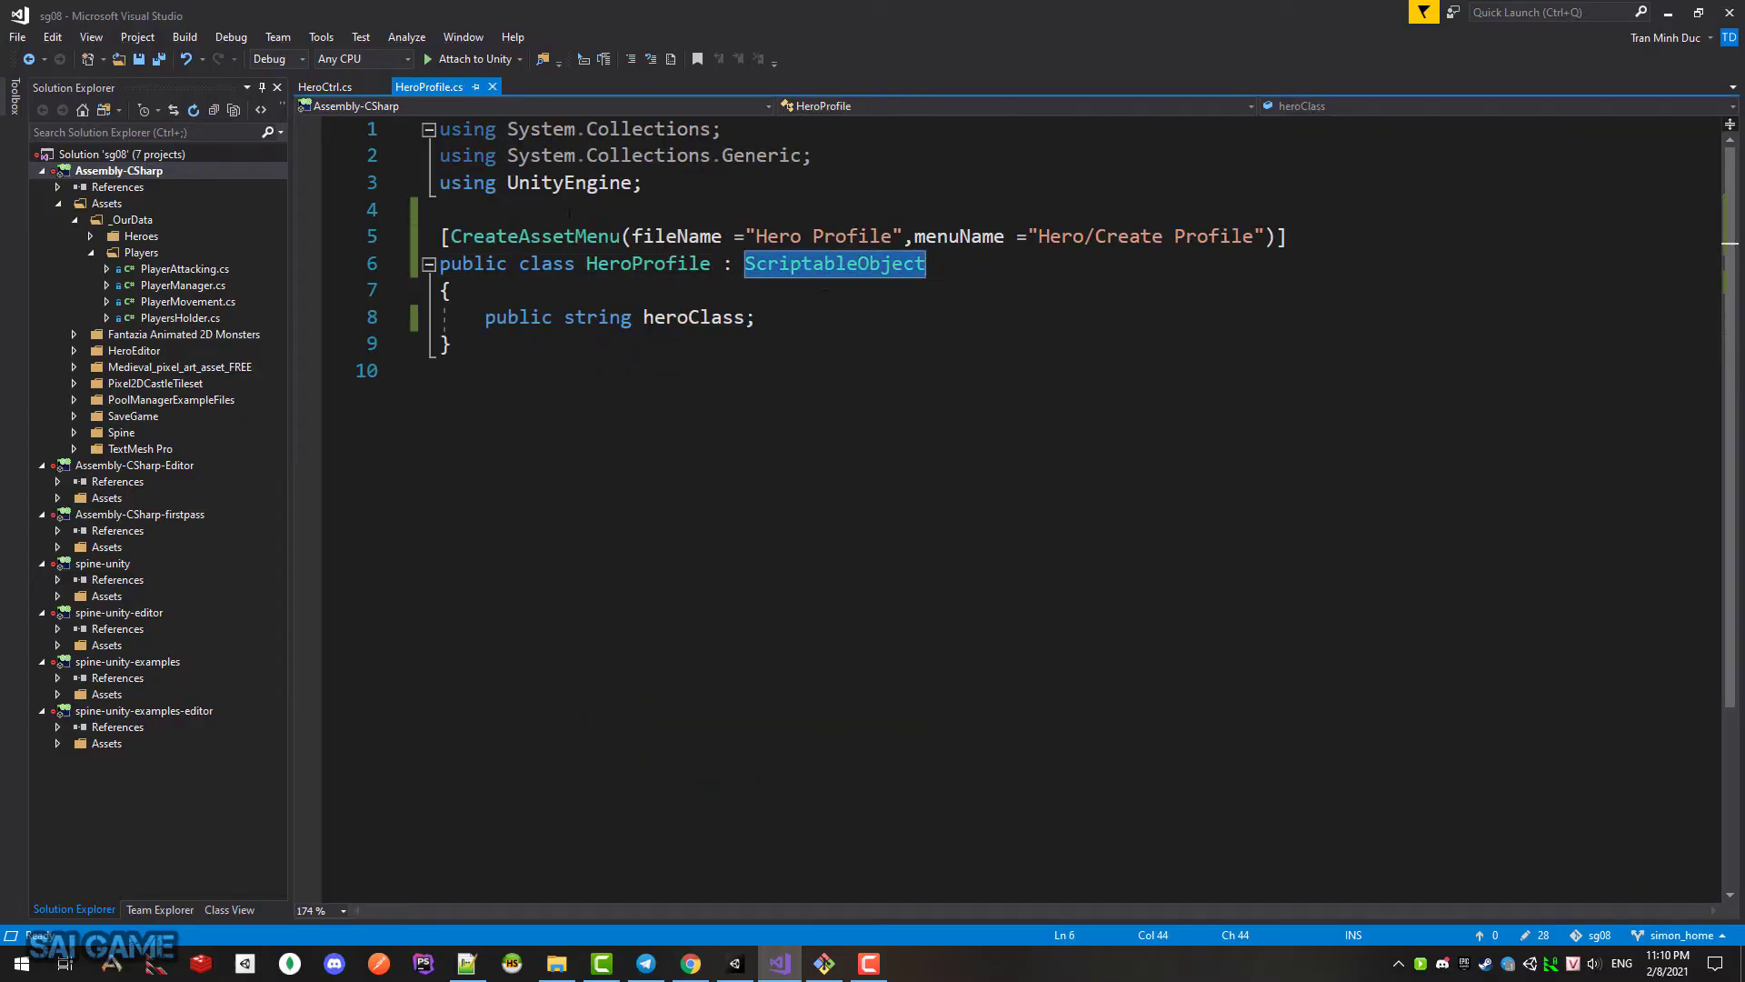
{"action": "left_click", "coordinate": [325, 87]}
{"action": "left_click", "coordinate": [627, 289]}
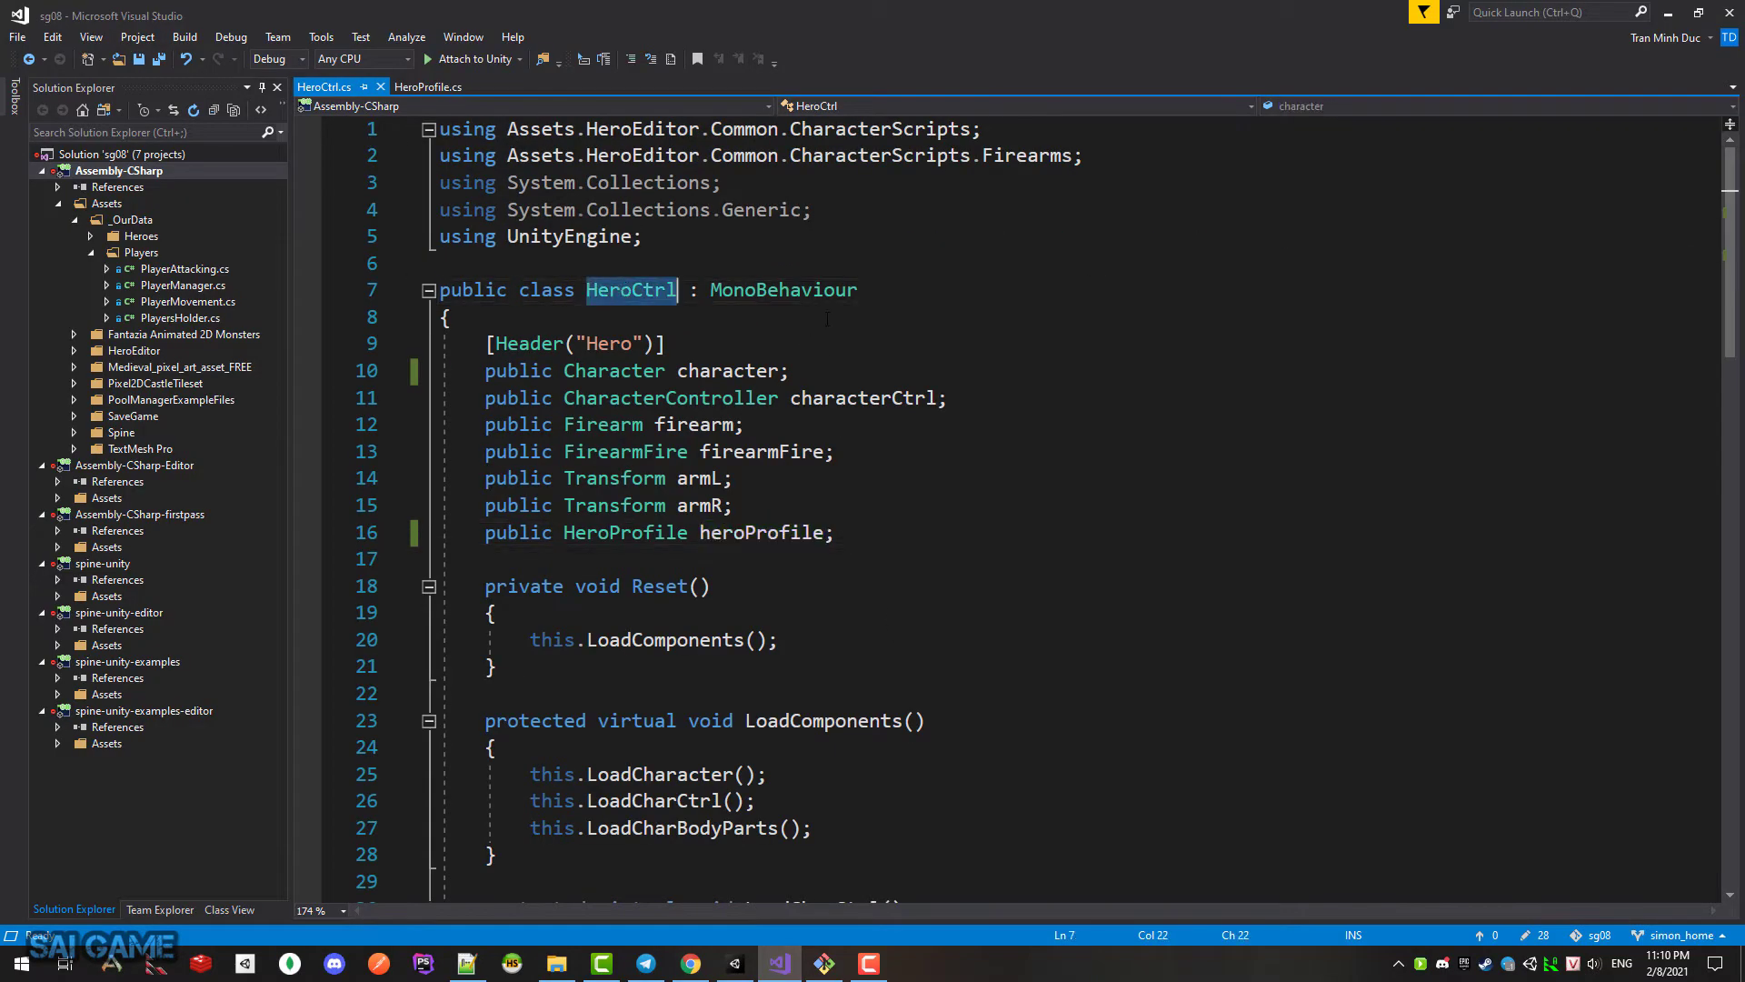
{"action": "left_click", "coordinate": [768, 289]}
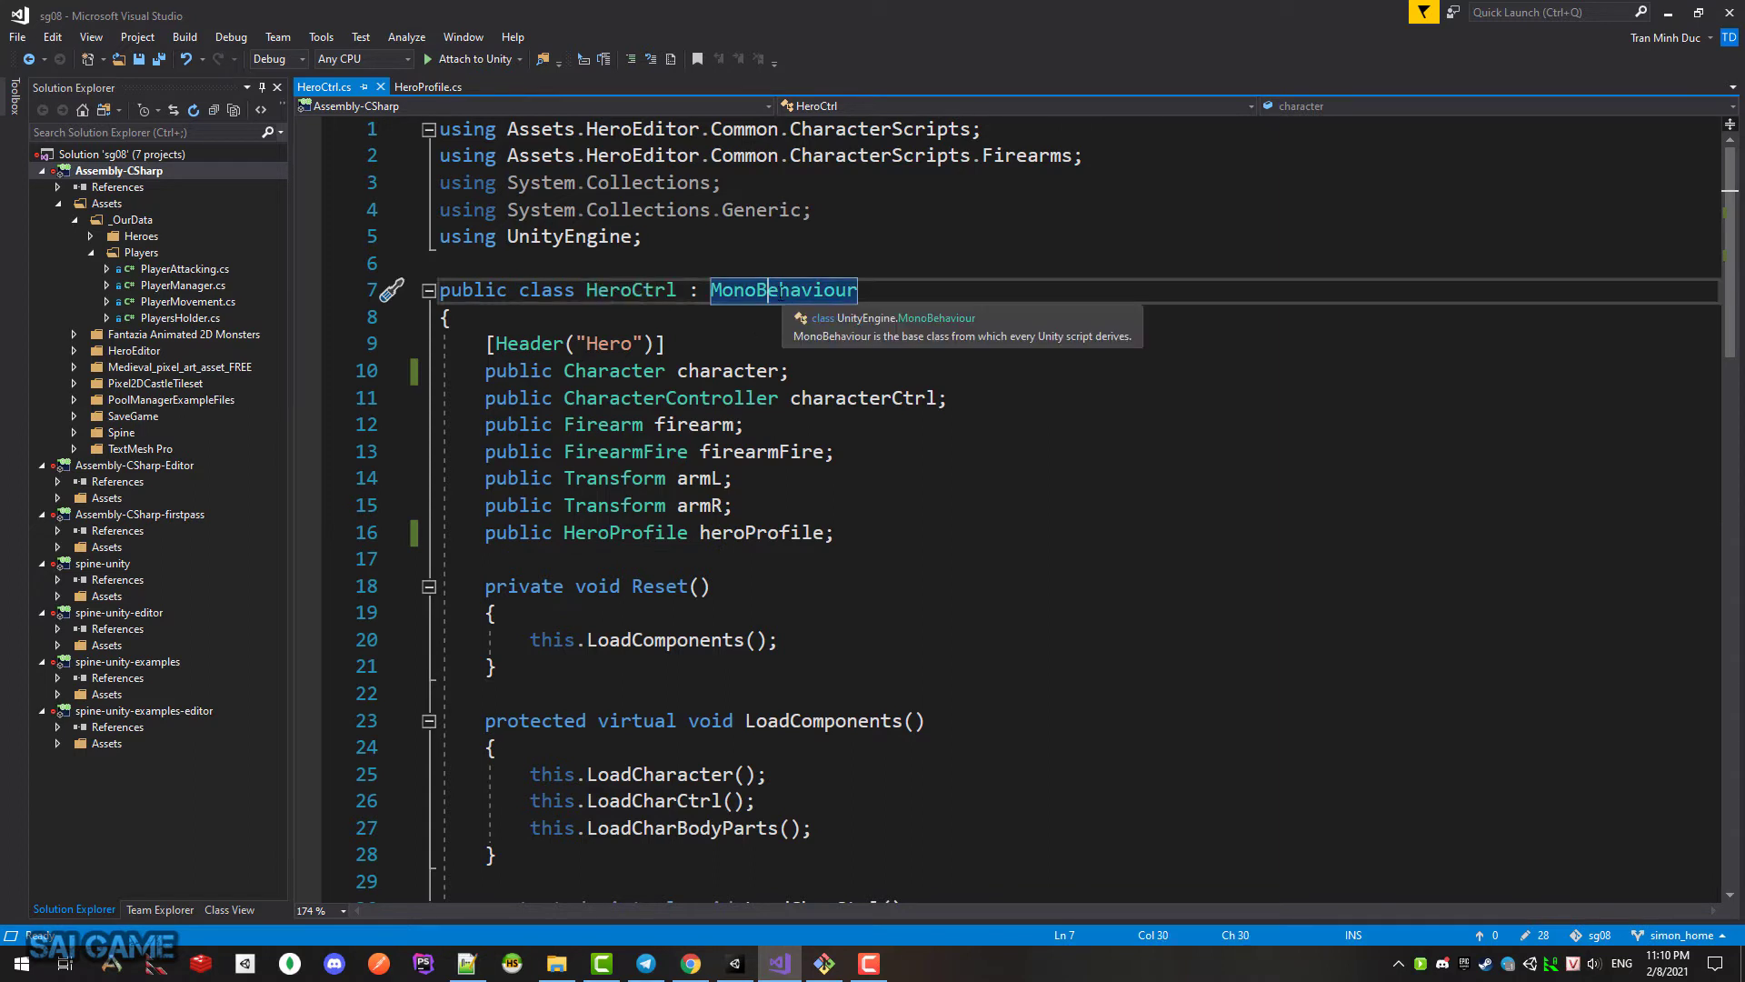
{"action": "left_click", "coordinate": [779, 289]}
{"action": "left_click", "coordinate": [455, 87]}
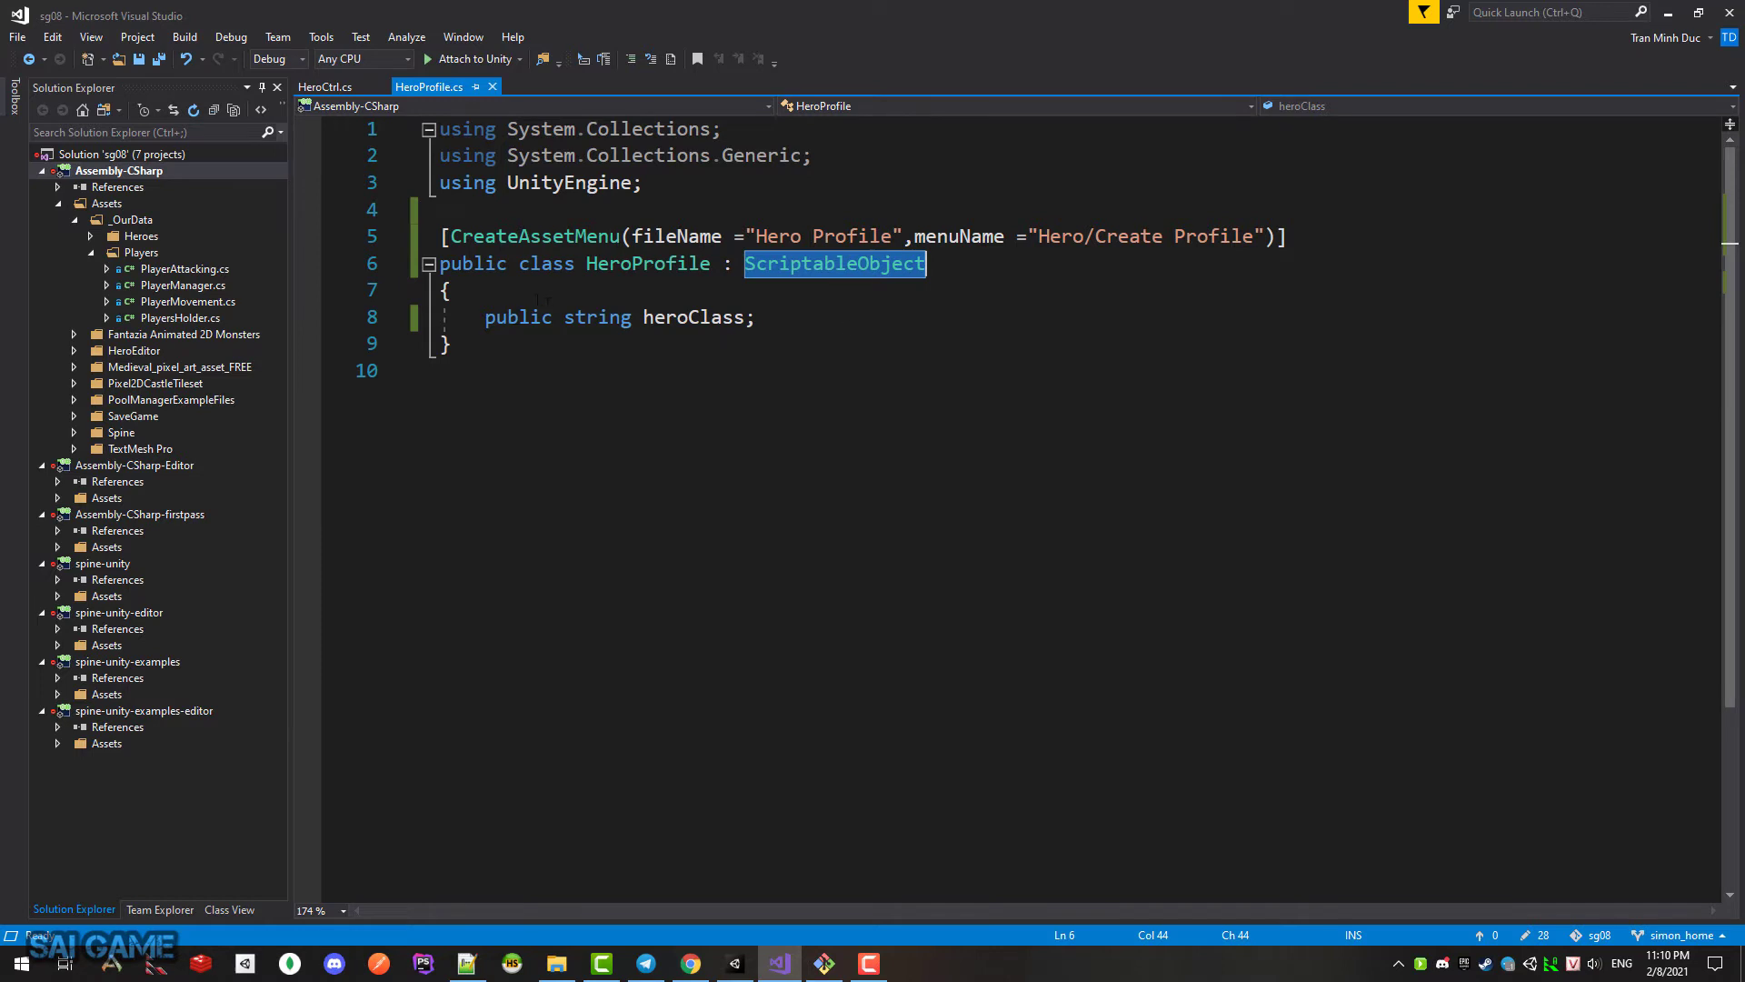
Step: Review the public heroClass string field in HeroProfile, then return to Unity
{"action": "left_click_drag", "start_coordinate": [483, 317], "coordinate": [758, 317]}
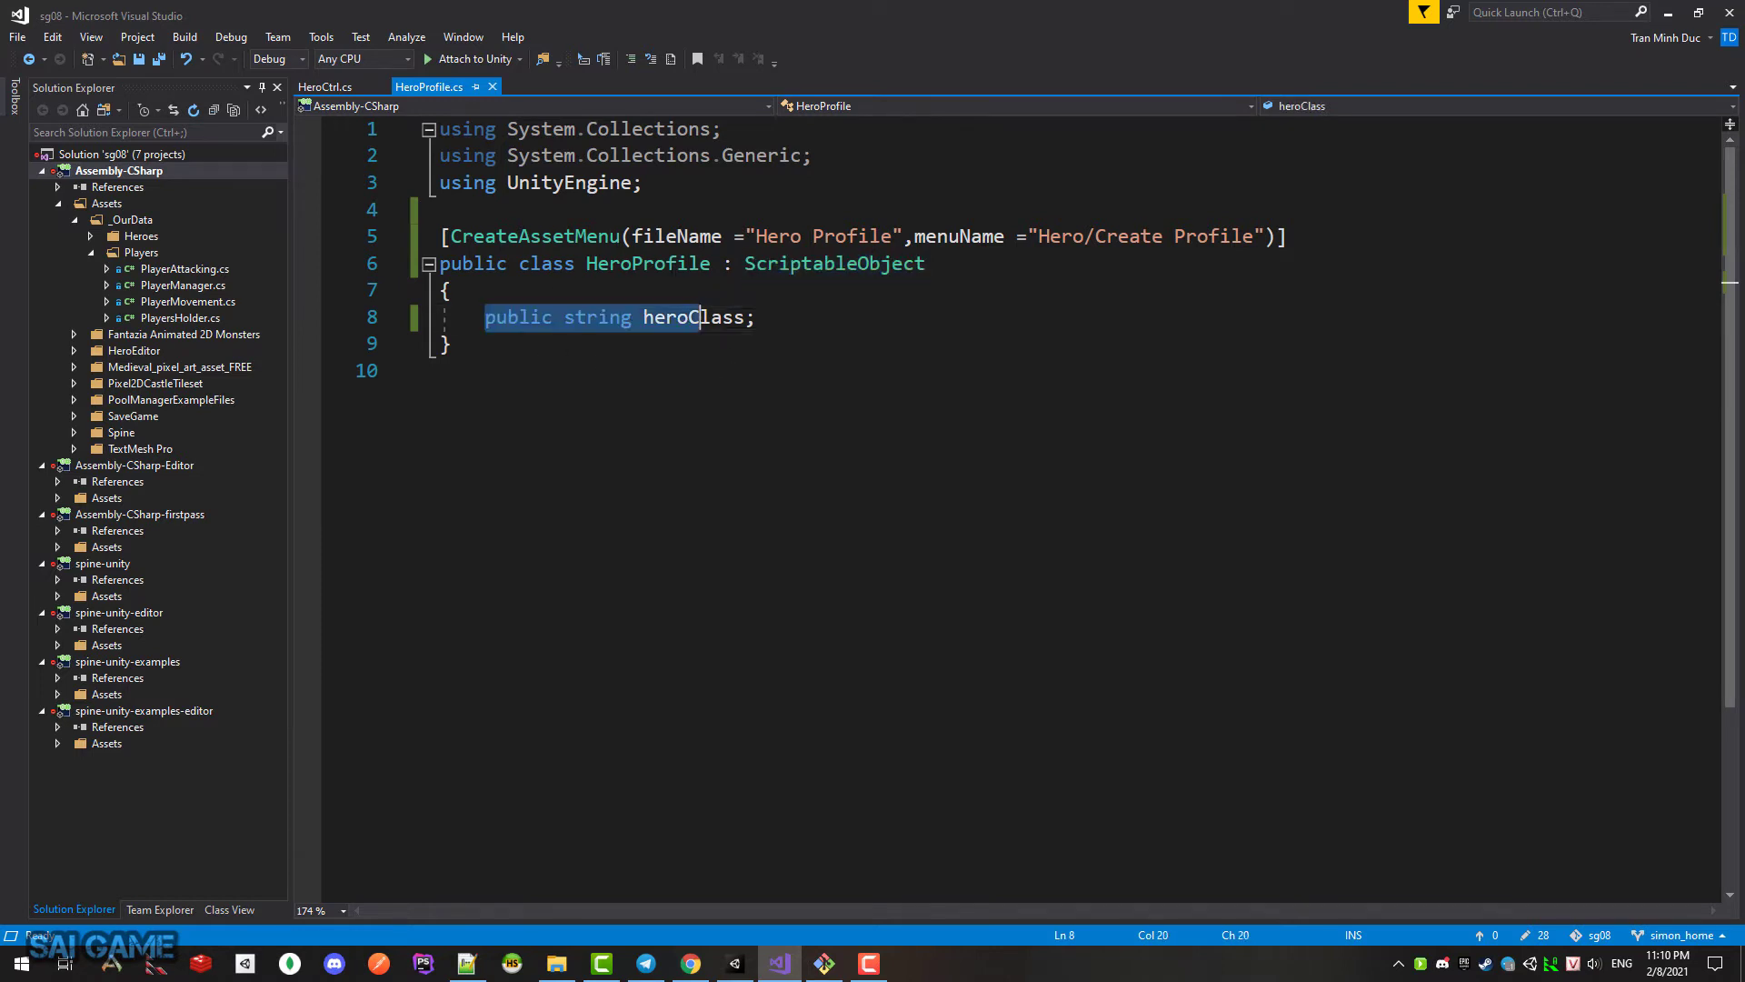
{"action": "left_click", "coordinate": [447, 343]}
{"action": "left_click", "coordinate": [689, 317]}
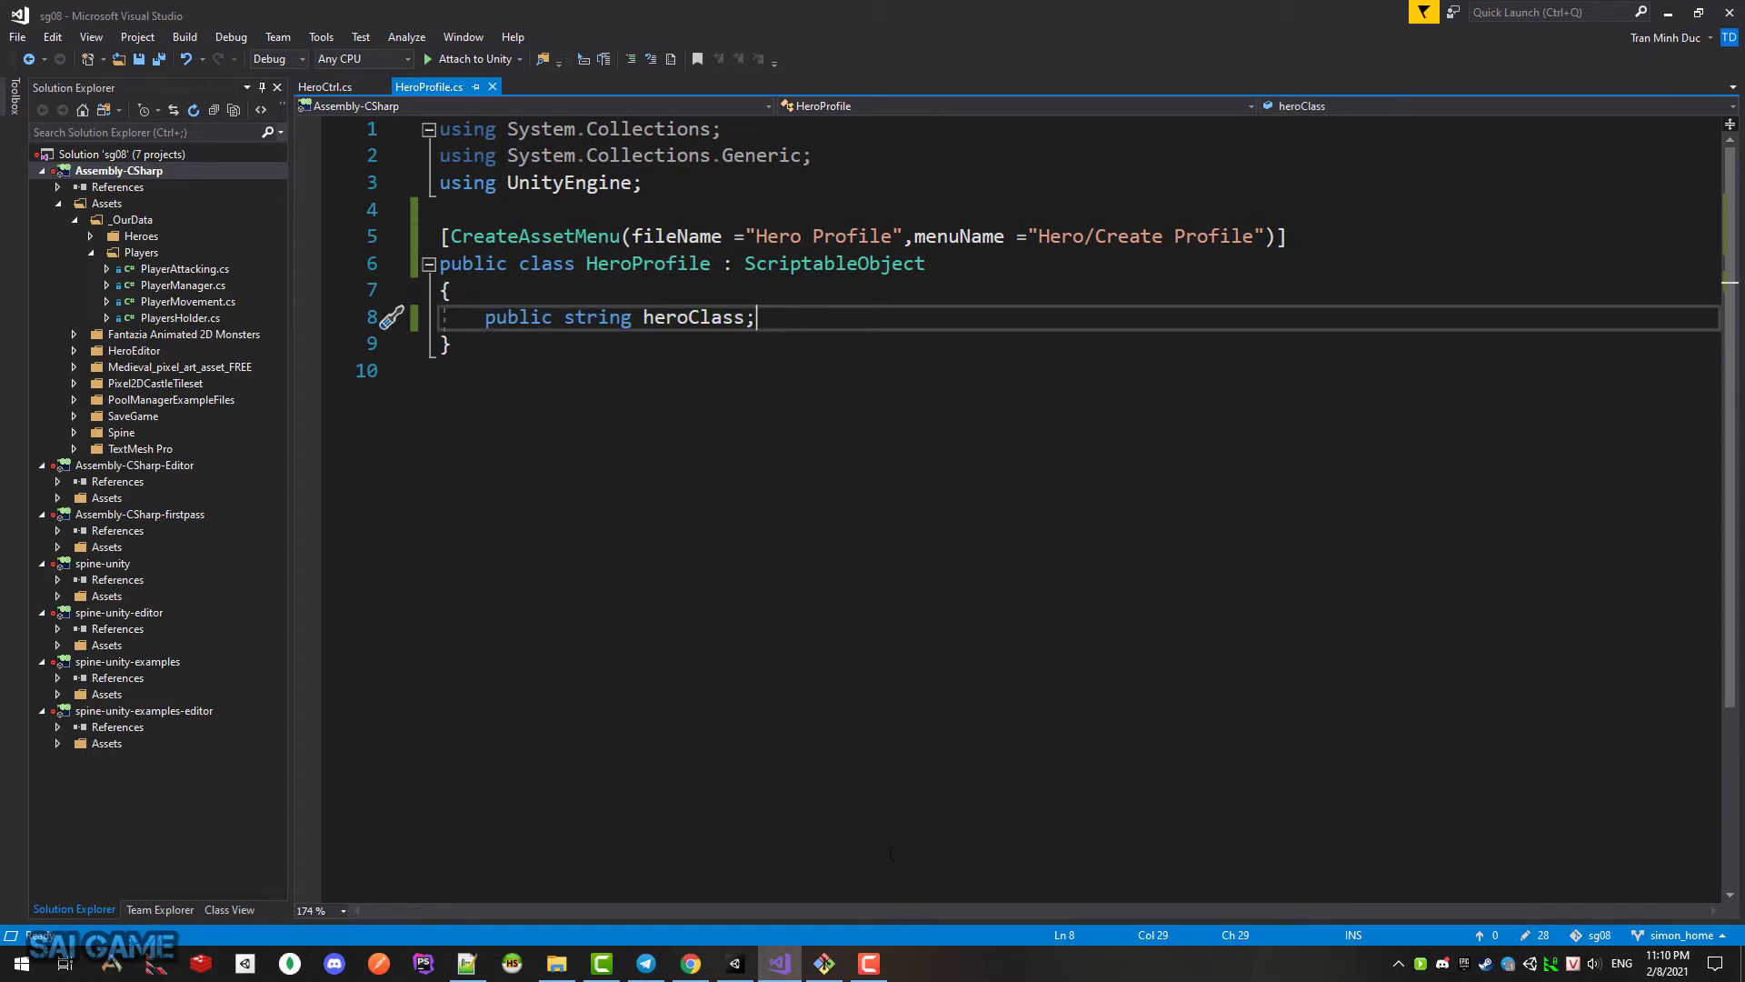
{"action": "left_click", "coordinate": [734, 962]}
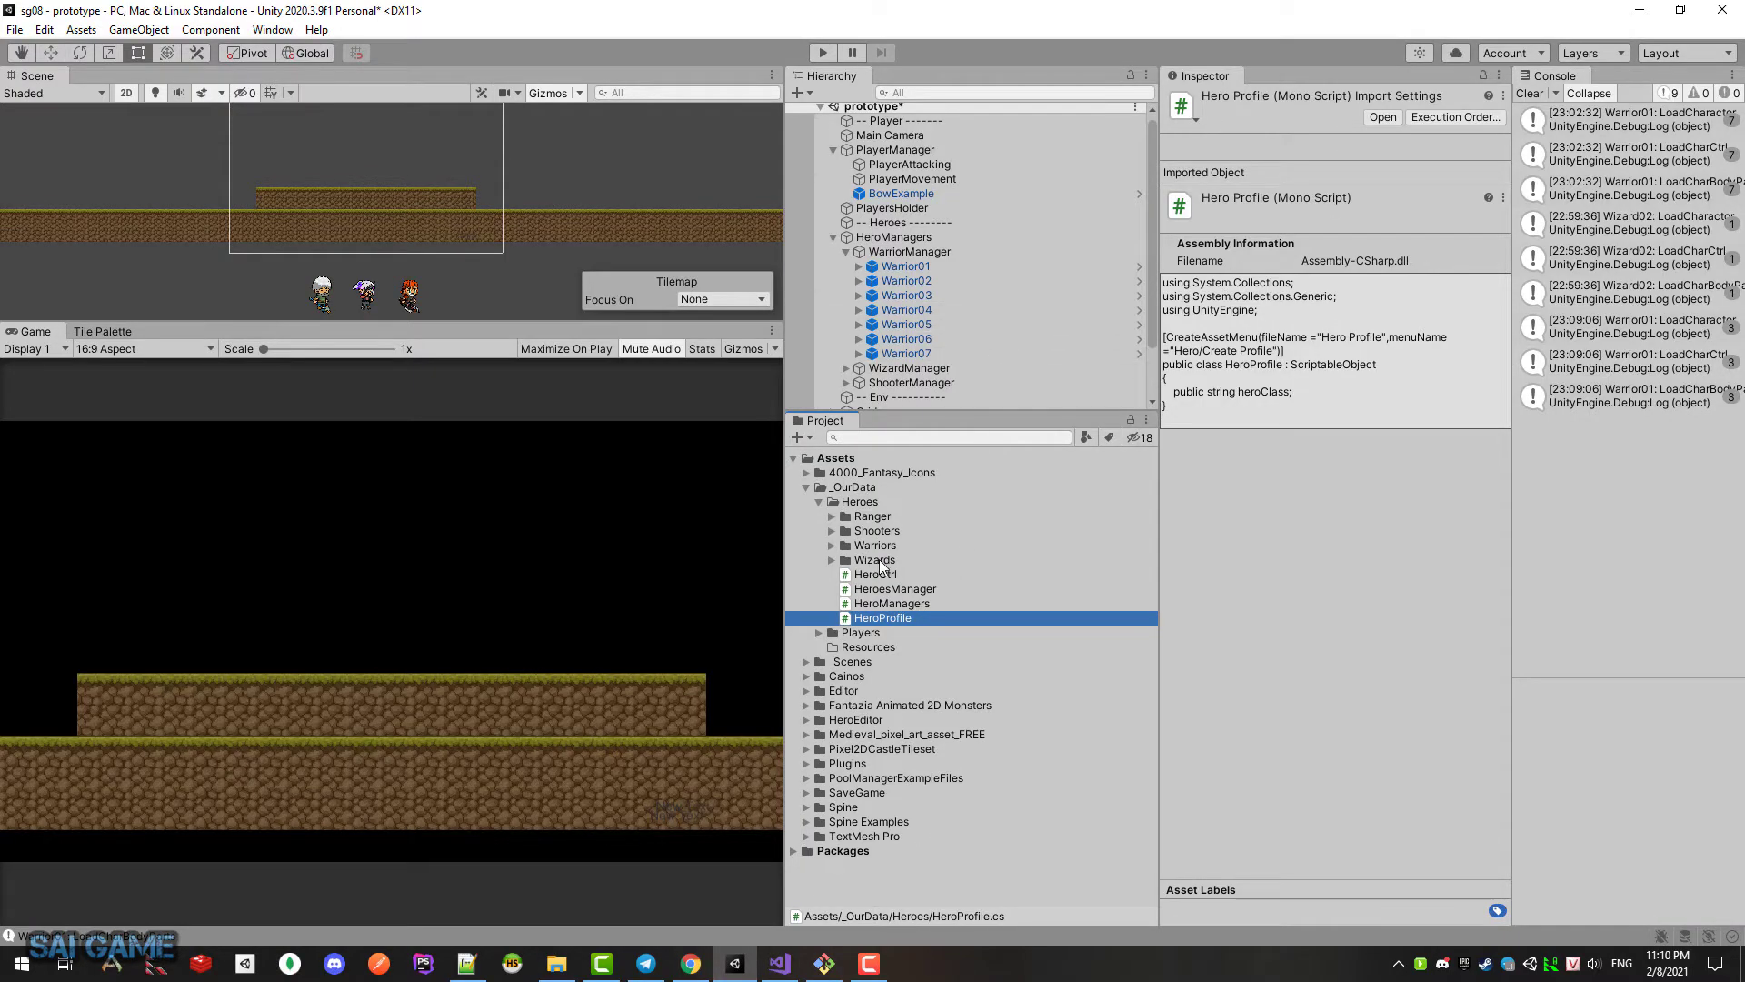
Step: Delete the old Ranger profile asset from the Ranger folder
{"action": "left_click", "coordinate": [860, 501]}
{"action": "right_click", "coordinate": [860, 500]}
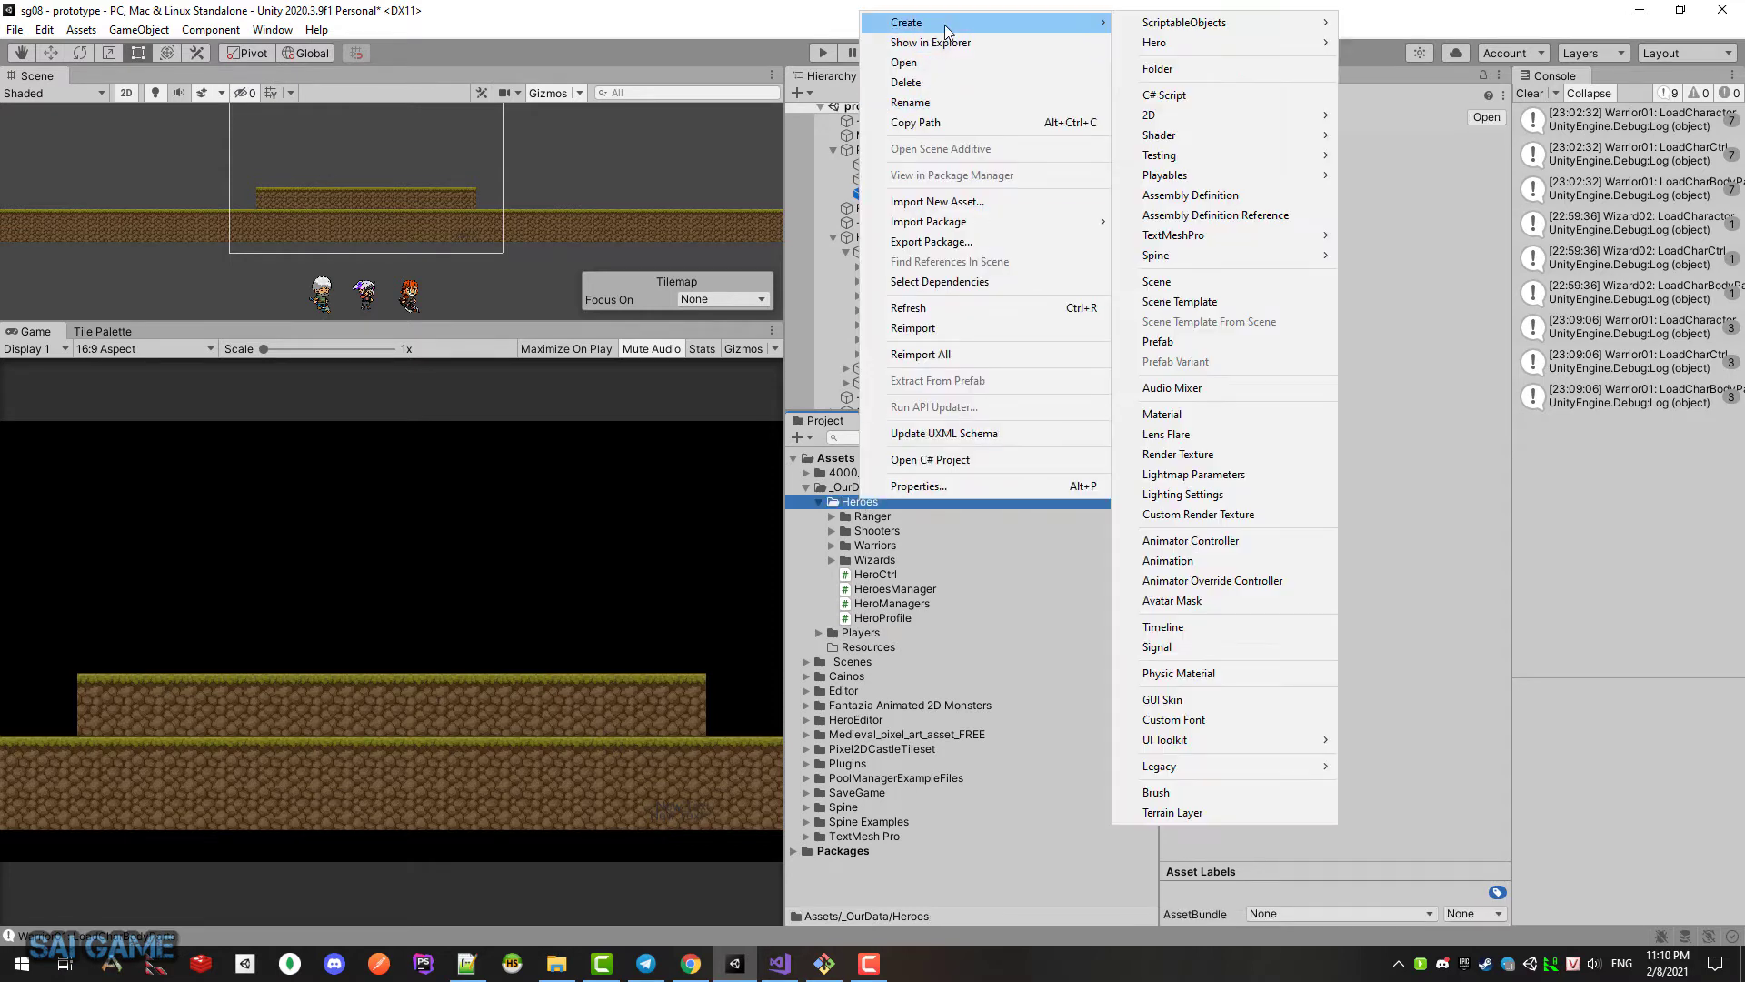
{"action": "mouse_move", "coordinate": [1181, 42]}
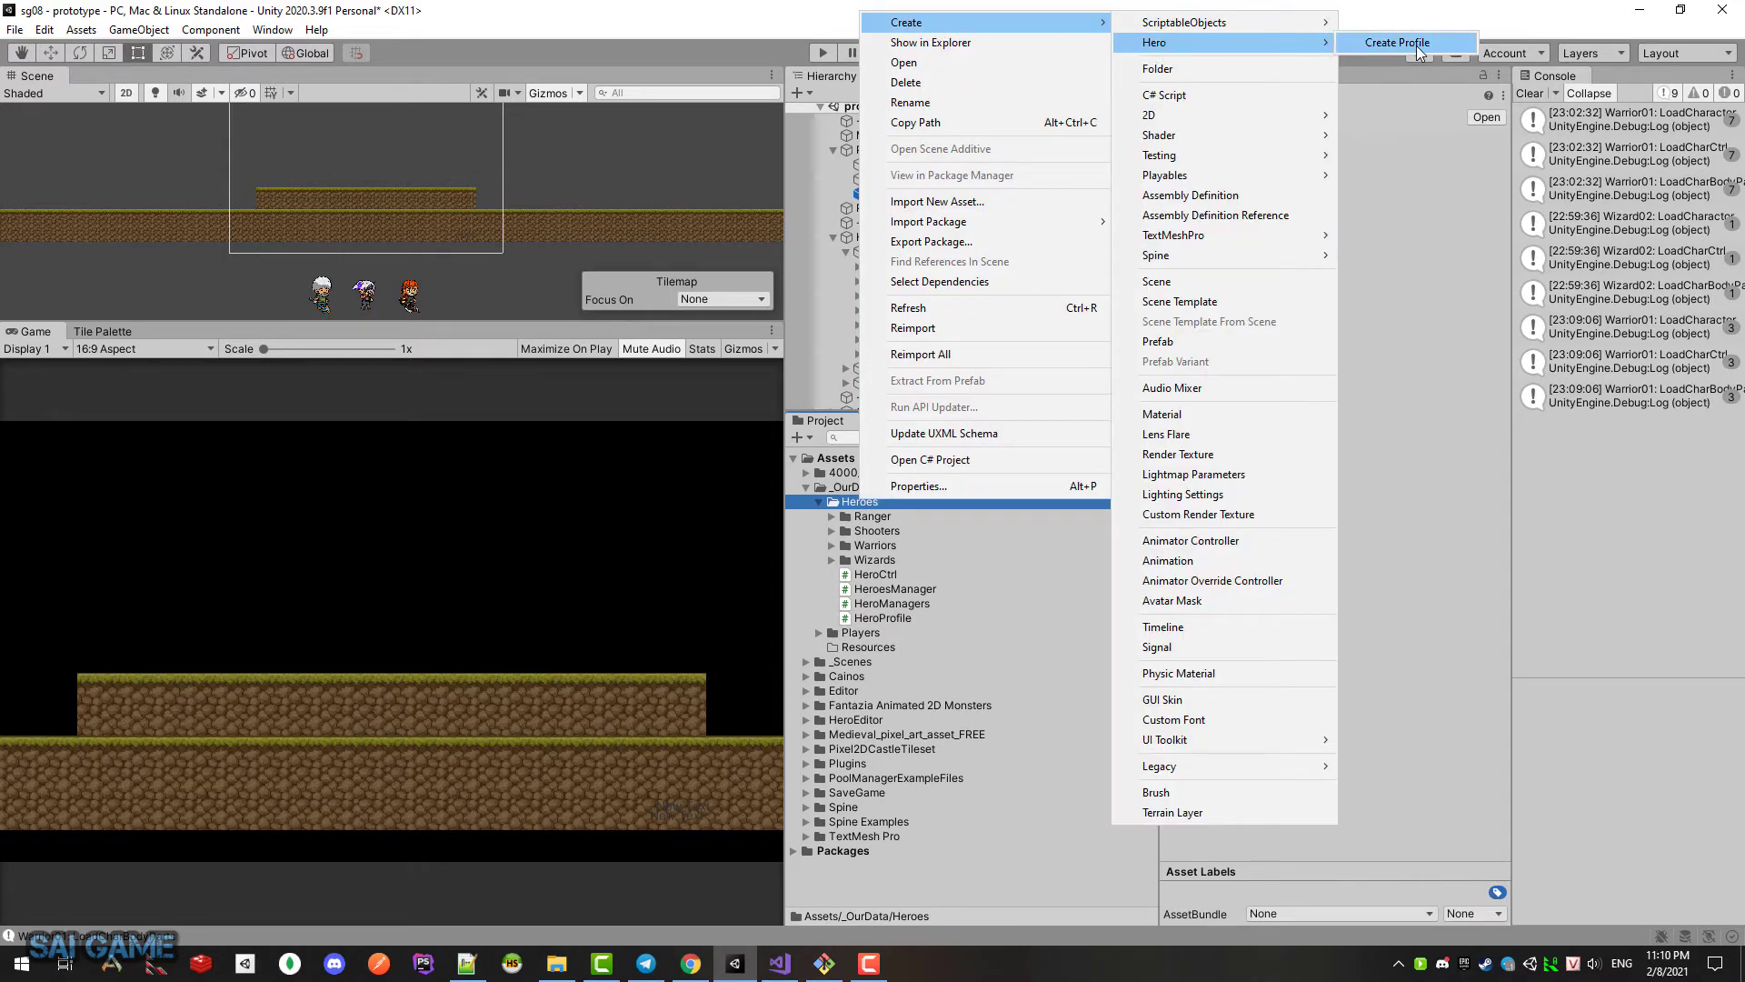
{"action": "left_click", "coordinate": [832, 516]}
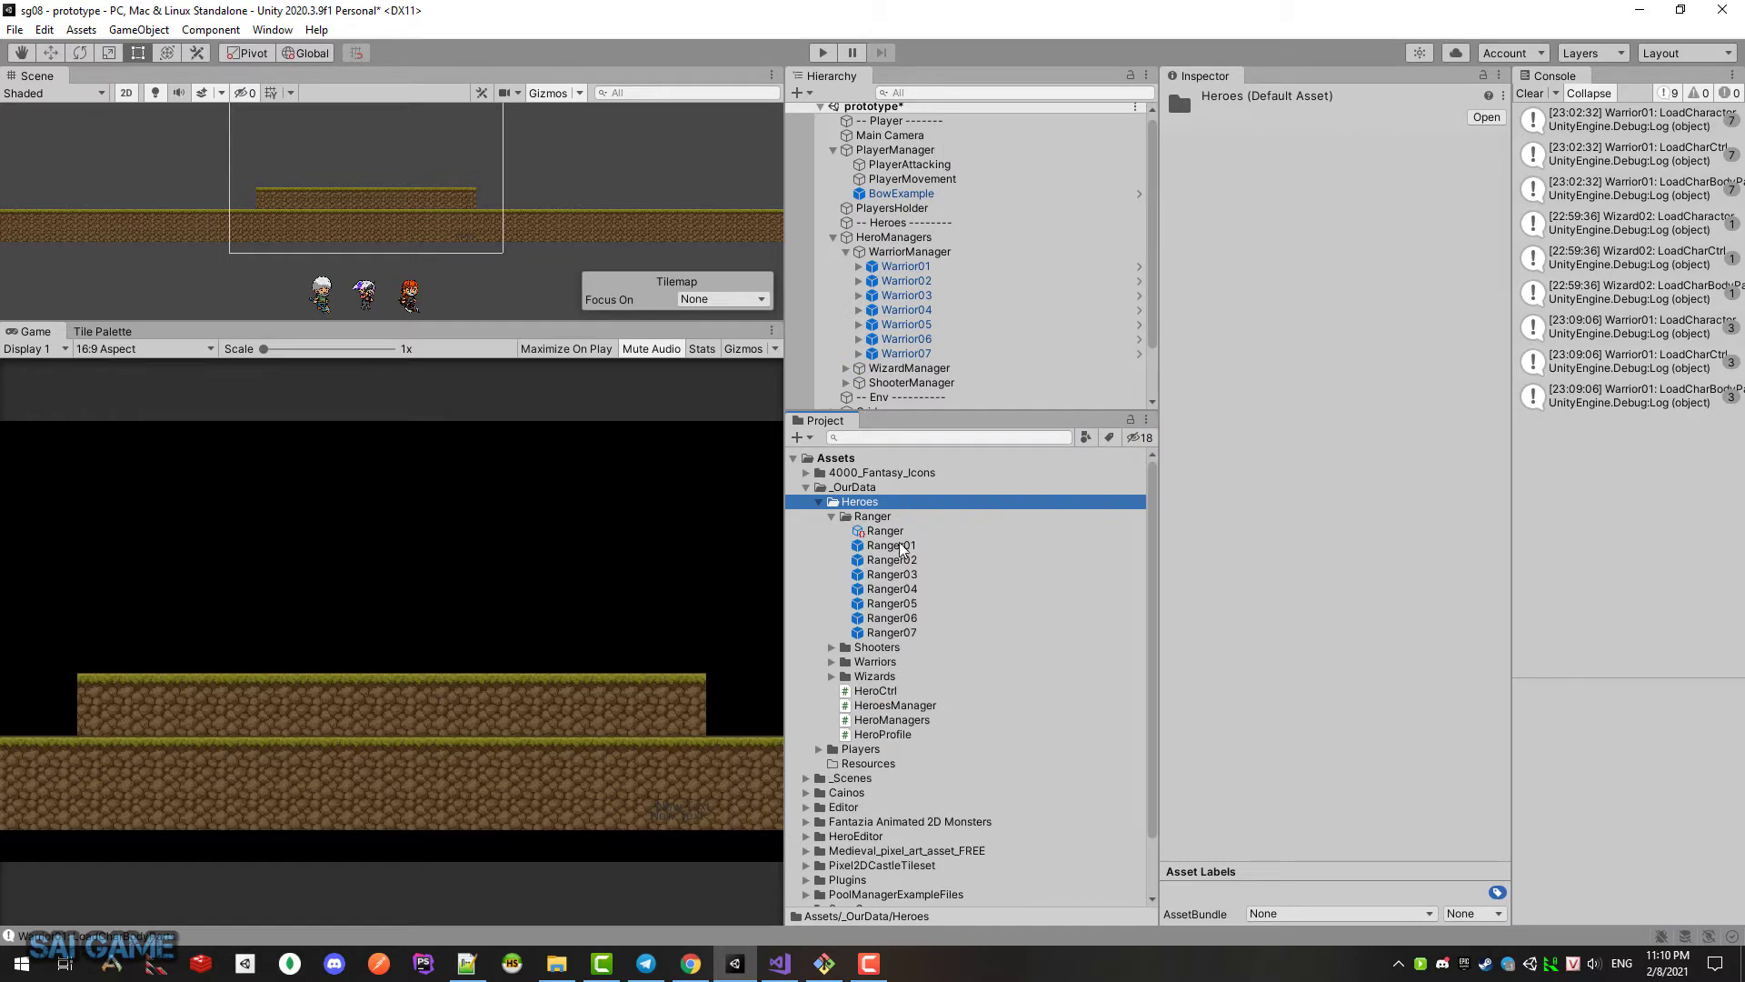
{"action": "left_click", "coordinate": [900, 545]}
{"action": "left_click", "coordinate": [884, 531]}
{"action": "key", "text": "Delete"}
{"action": "left_click", "coordinate": [909, 516]}
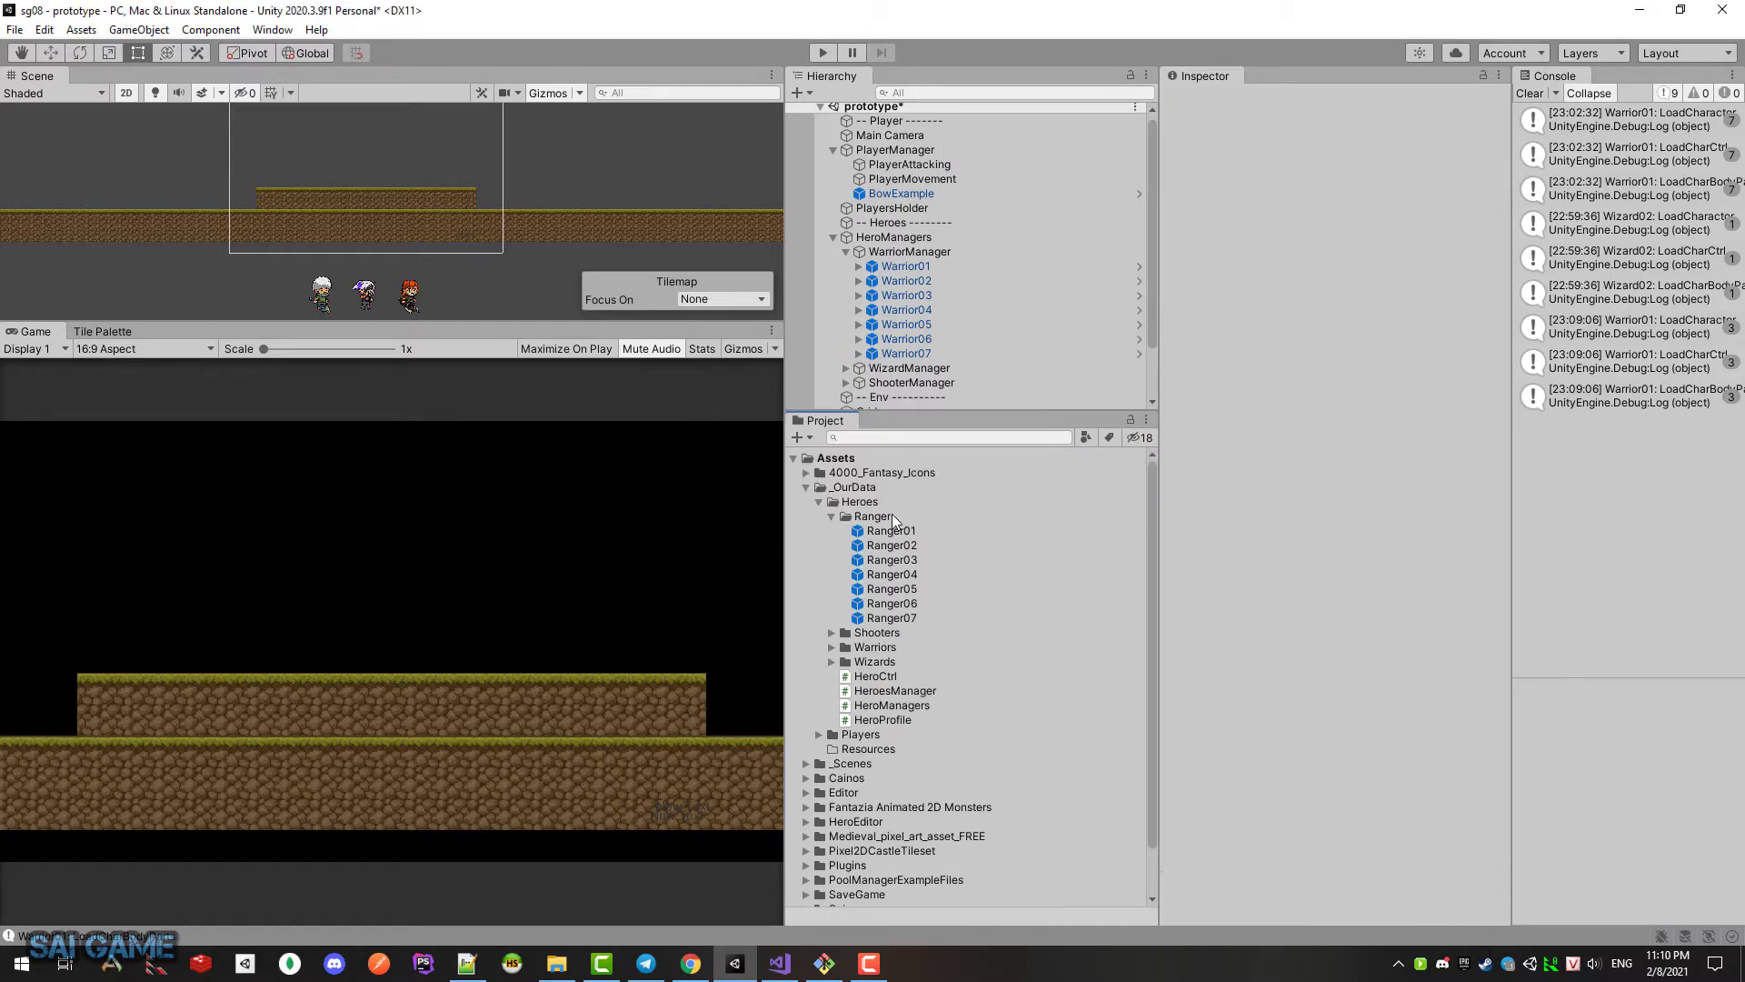
Step: Create a new Hero Profile named Ranger via Create > Hero > Create Profile in the Ranger folder
{"action": "left_click", "coordinate": [894, 516]}
{"action": "right_click", "coordinate": [894, 516]}
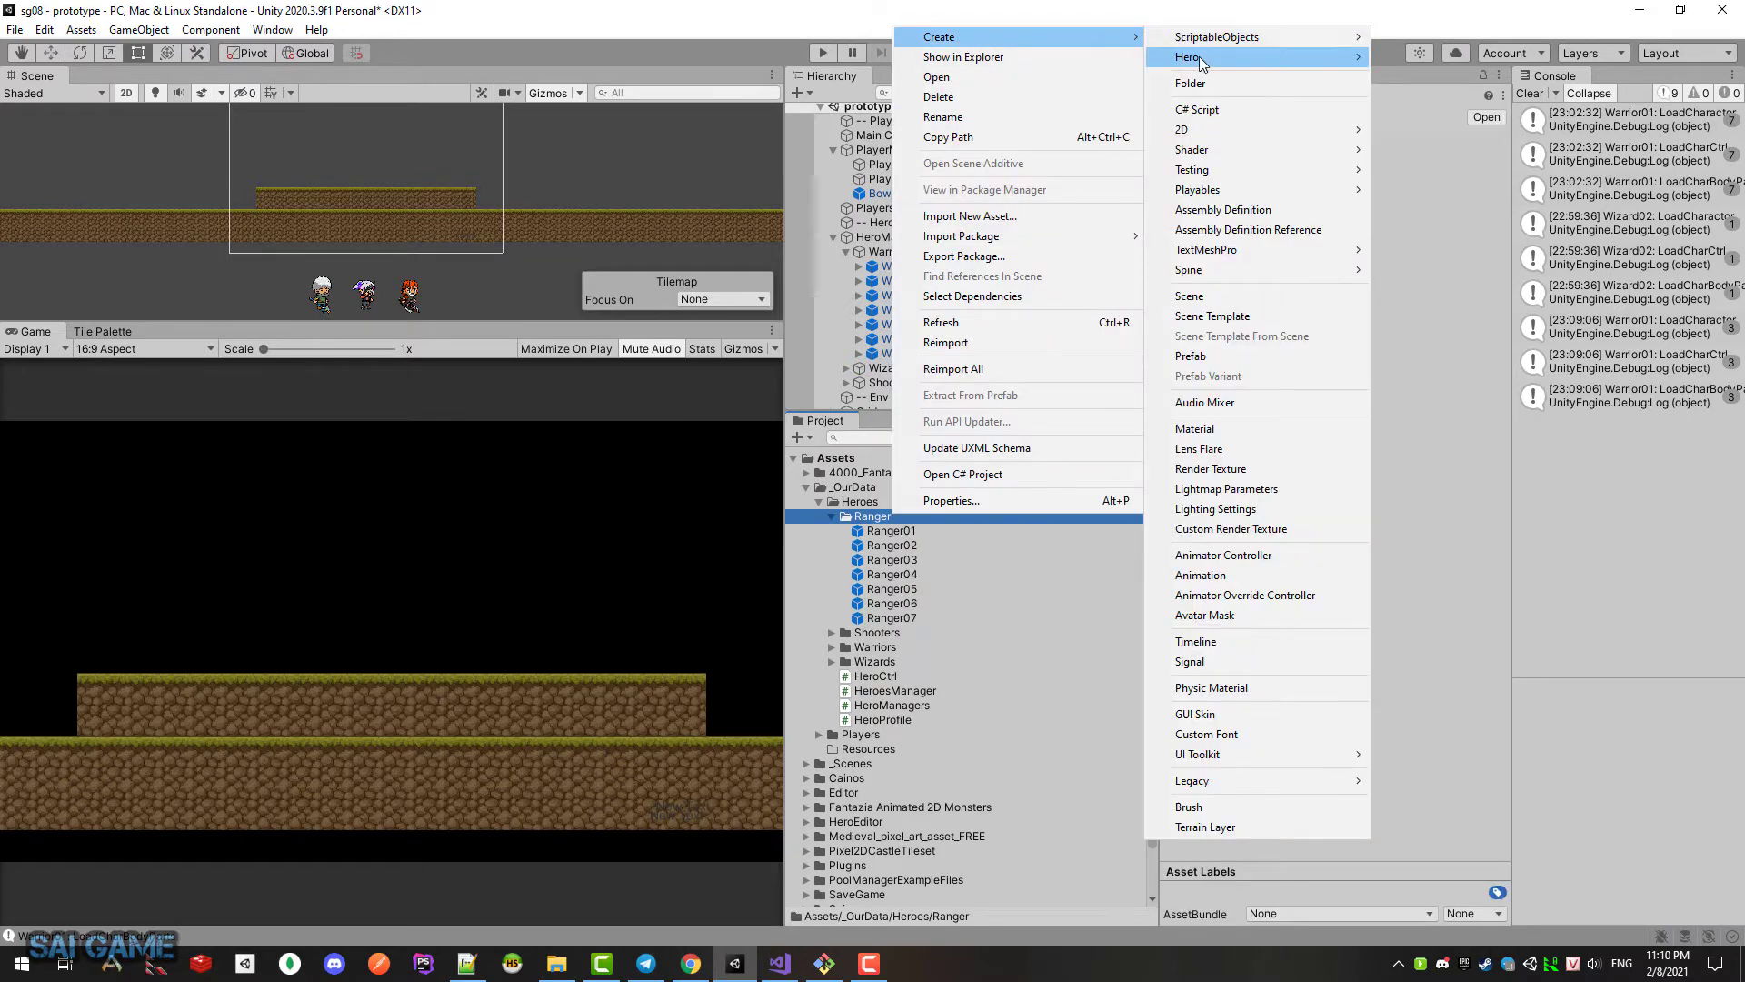
{"action": "mouse_move", "coordinate": [1202, 60]}
{"action": "mouse_move", "coordinate": [1346, 58]}
{"action": "left_click", "coordinate": [1479, 60]}
{"action": "type", "text": "Ranger"}
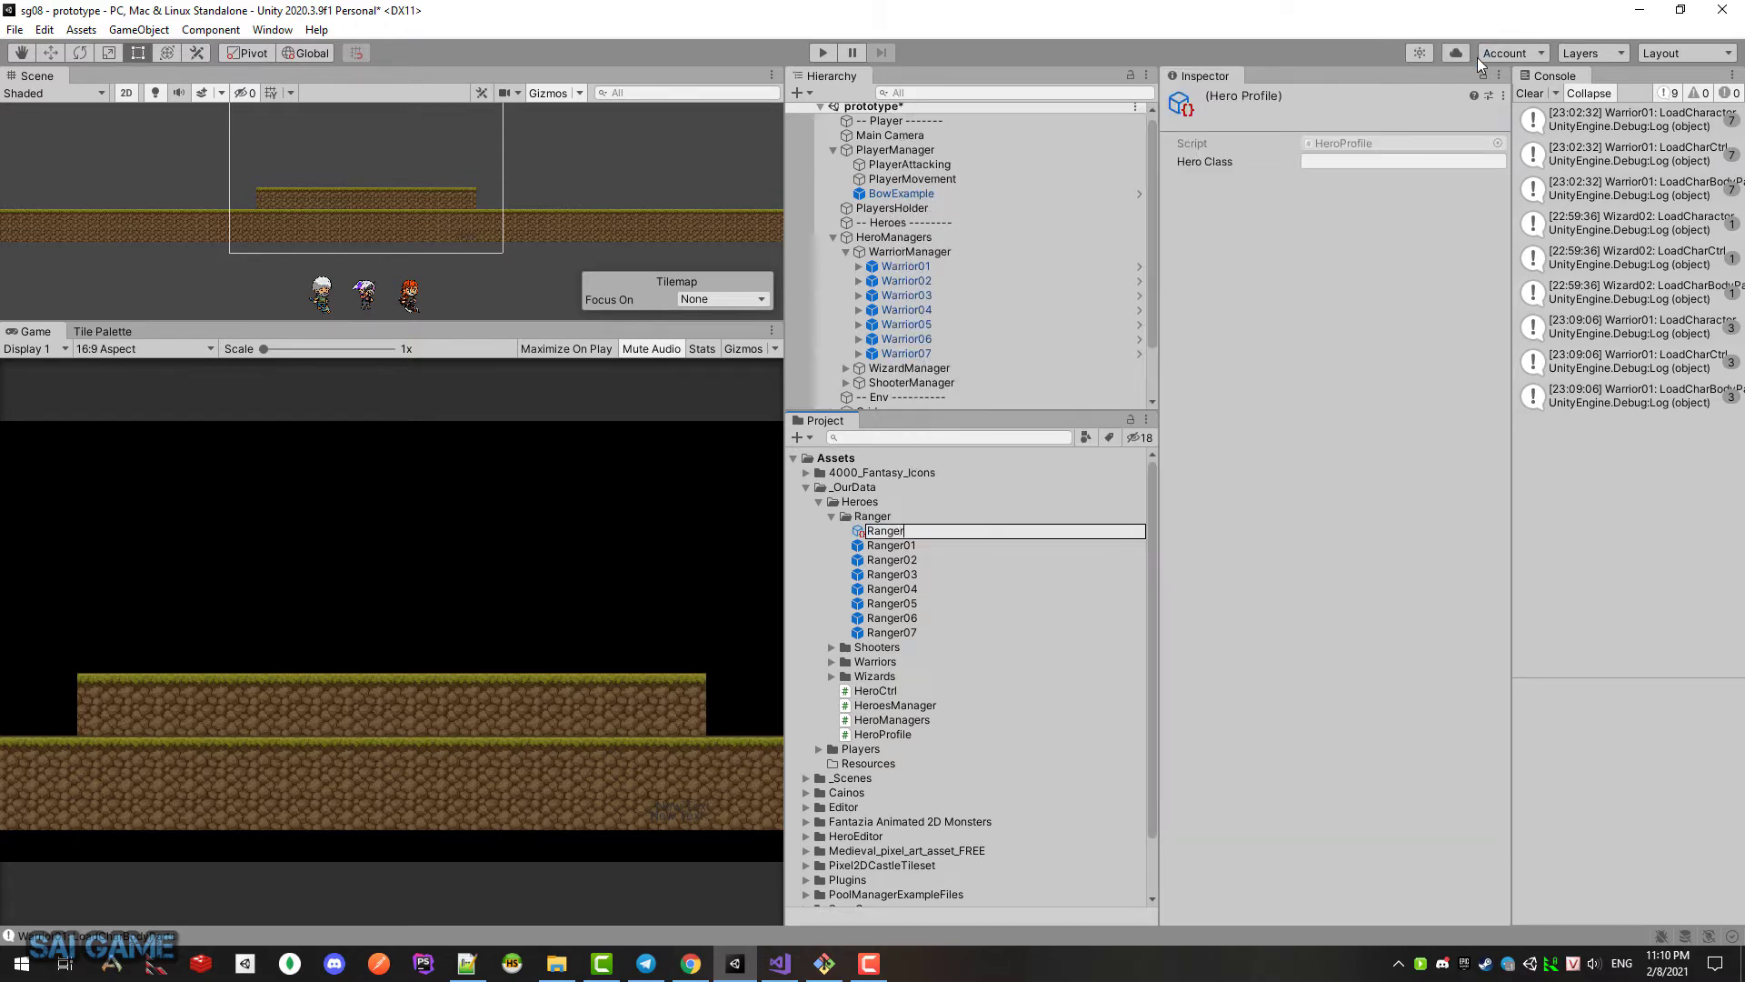
{"action": "key", "text": "Return"}
Step: Set the Ranger profile's Hero Class to Ranger, then go to Visual Studio
{"action": "left_click", "coordinate": [1413, 164]}
{"action": "type", "text": "Ranger"}
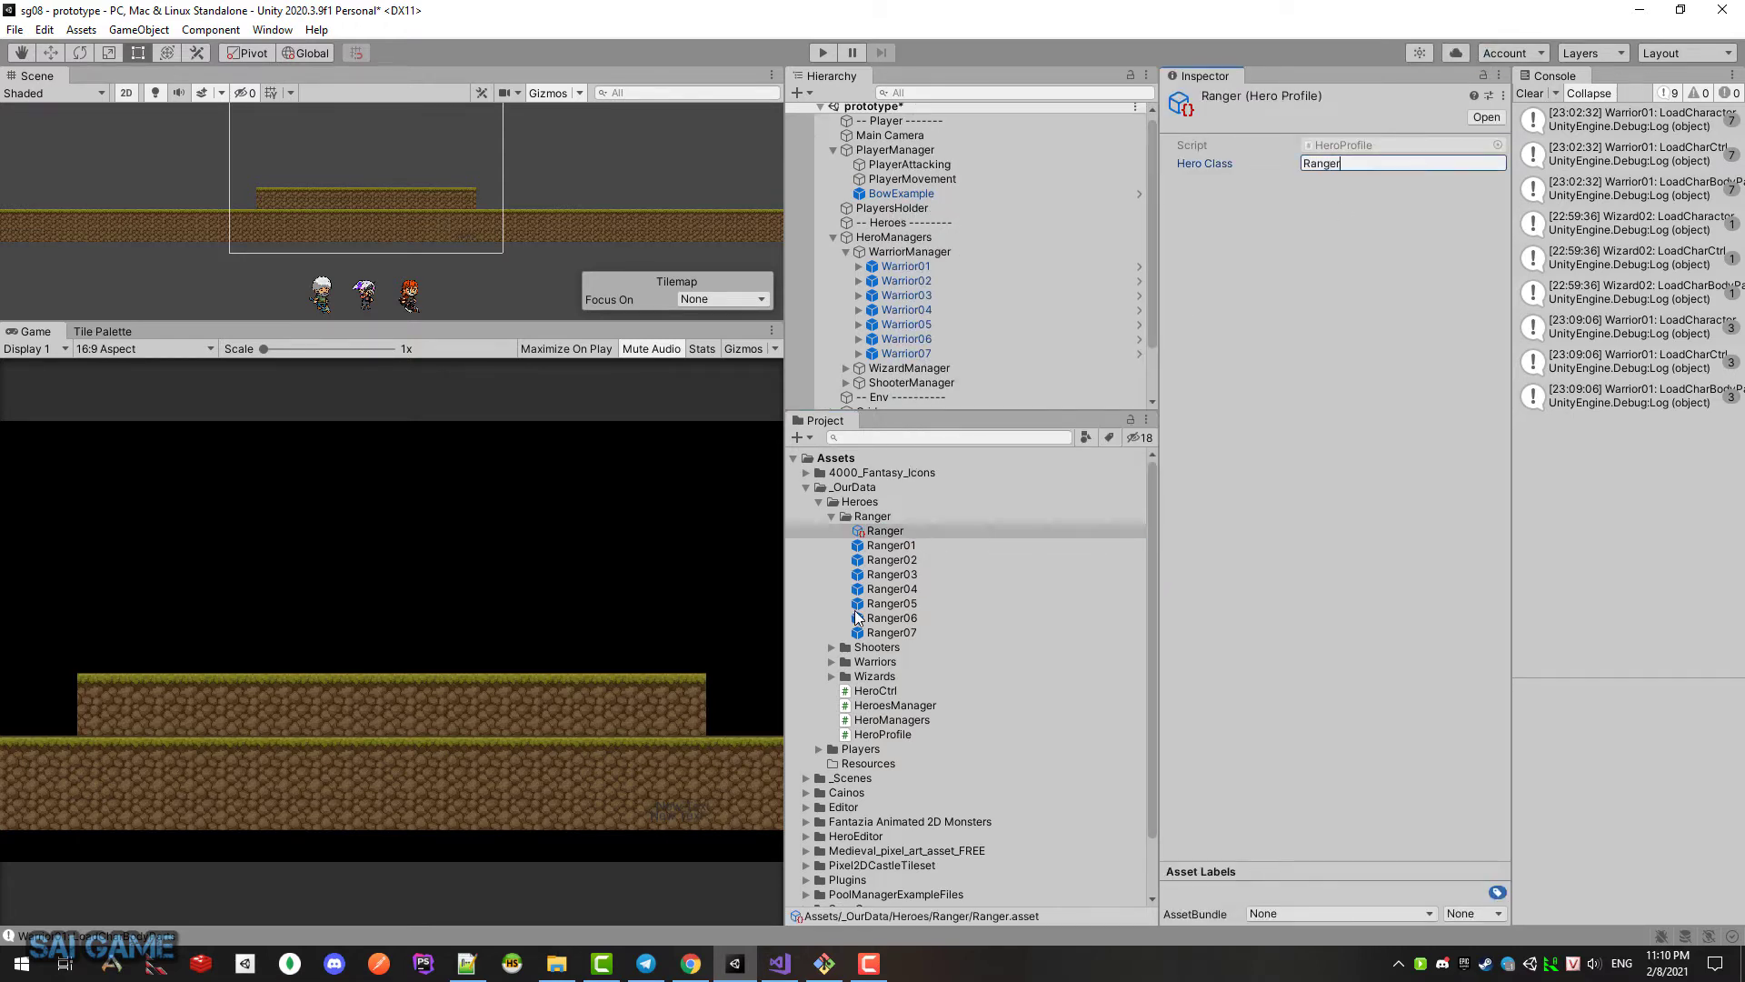
{"action": "left_click", "coordinate": [895, 576]}
{"action": "left_click", "coordinate": [870, 531]}
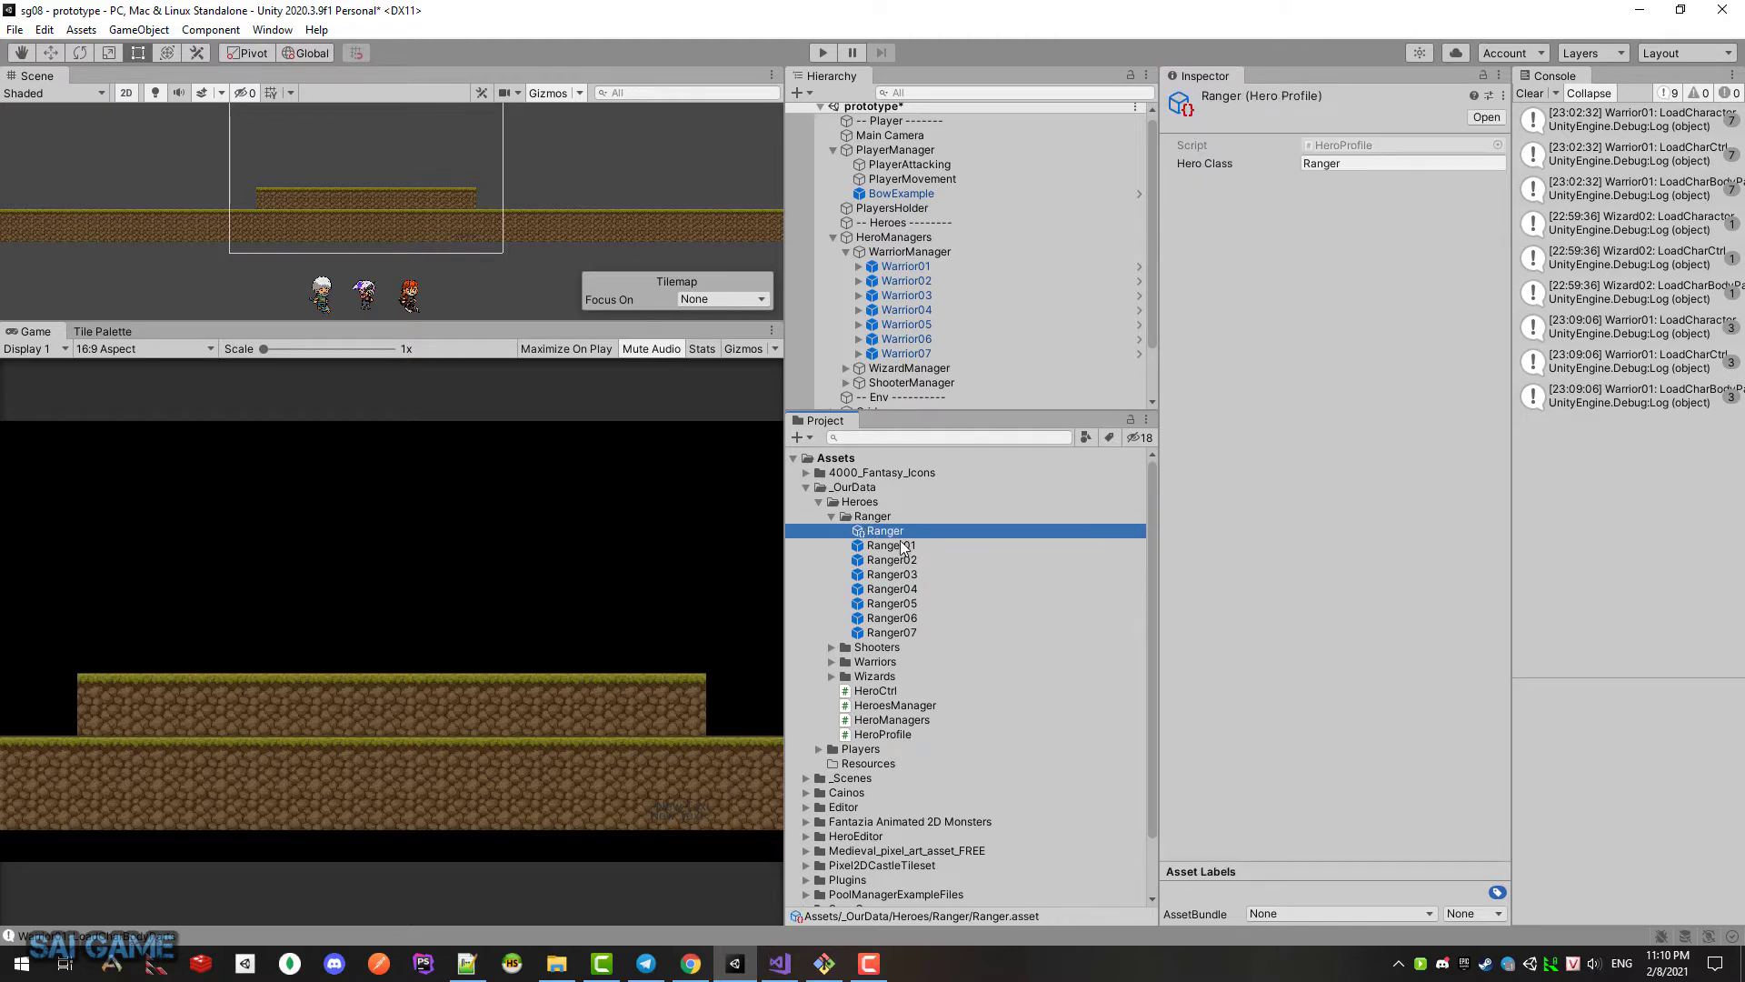
{"action": "left_click", "coordinate": [779, 963]}
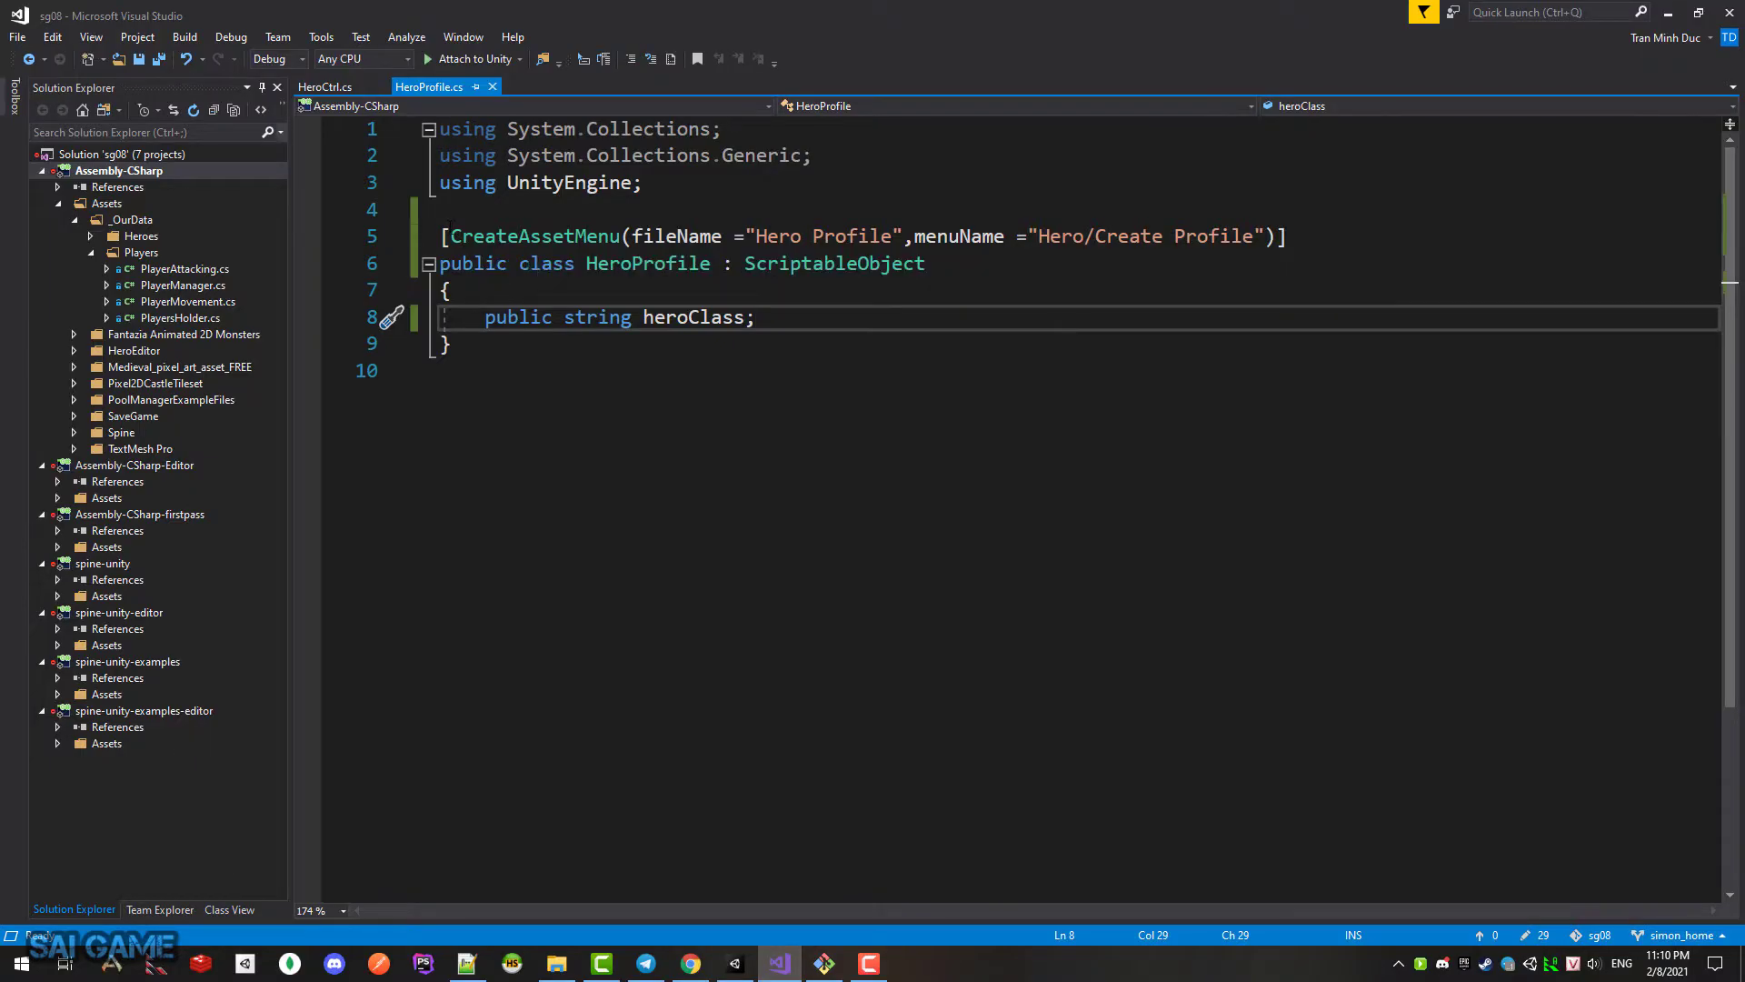
Step: Review CreateAssetMenu's fileName 'Hero Profile' and menuName 'Hero/Create Profile', then return to Unity
{"action": "left_click", "coordinate": [1345, 238]}
{"action": "key", "text": "Down"}
{"action": "left_click", "coordinate": [505, 264]}
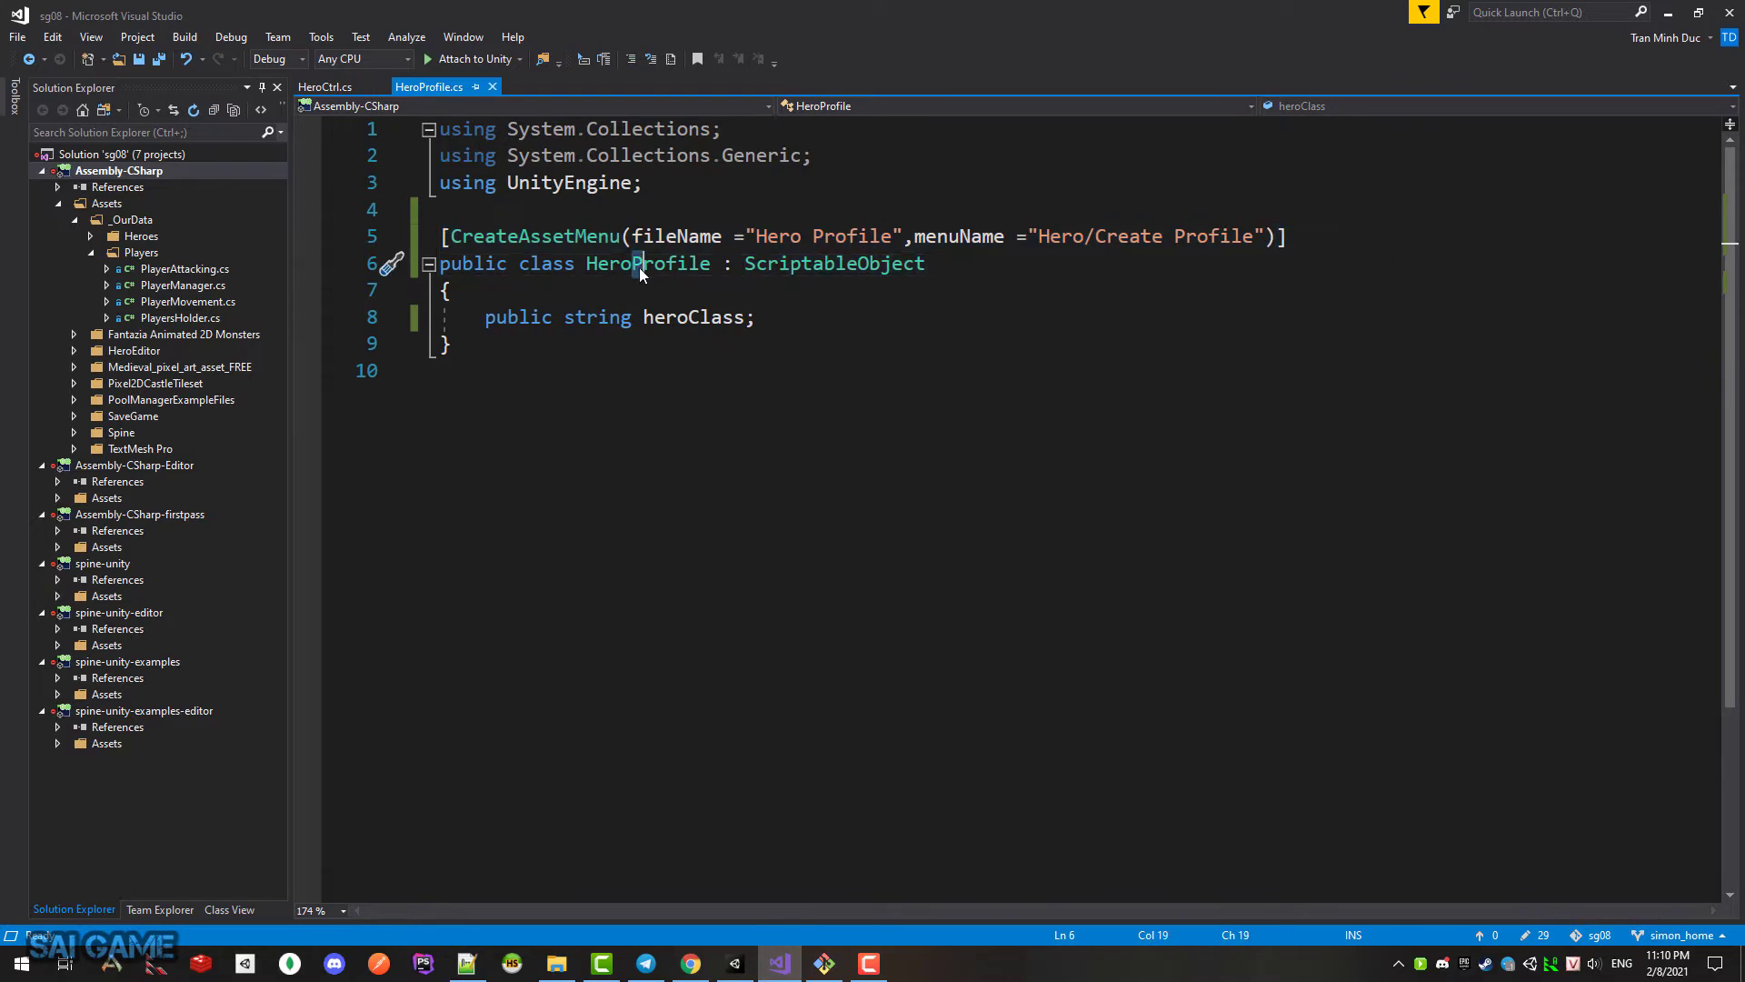
{"action": "key", "text": "Up"}
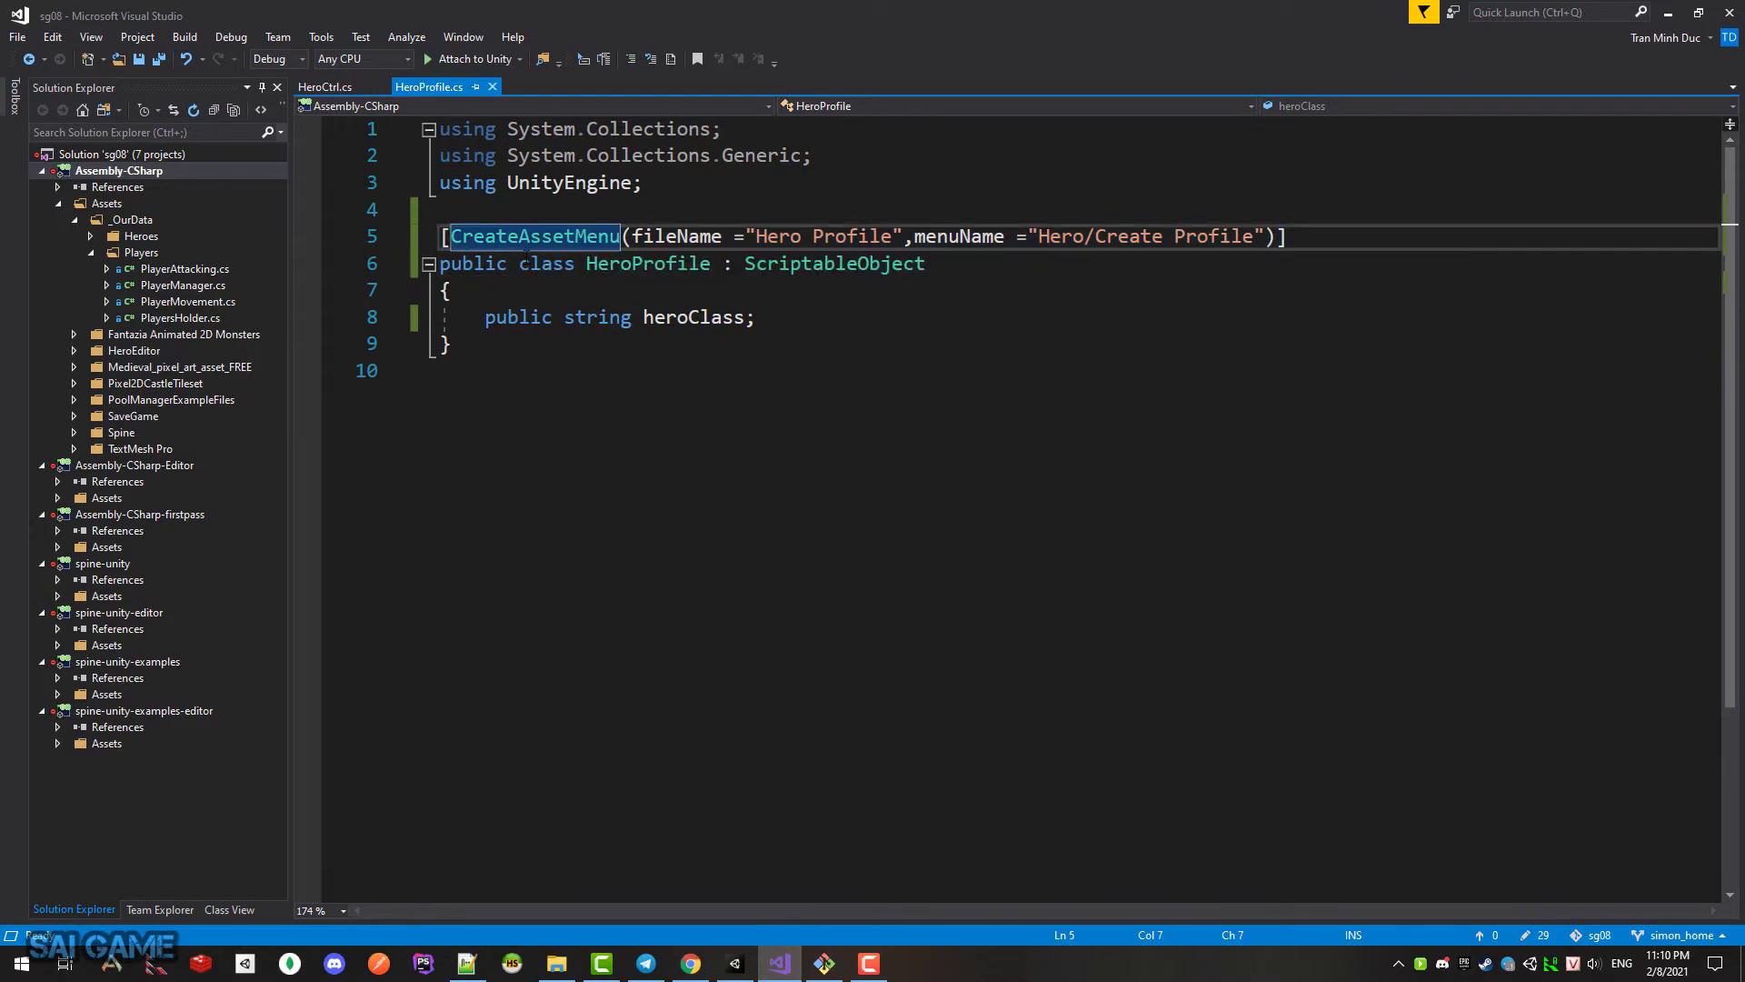
{"action": "mouse_move", "coordinate": [550, 246]}
{"action": "left_click", "coordinate": [677, 237]}
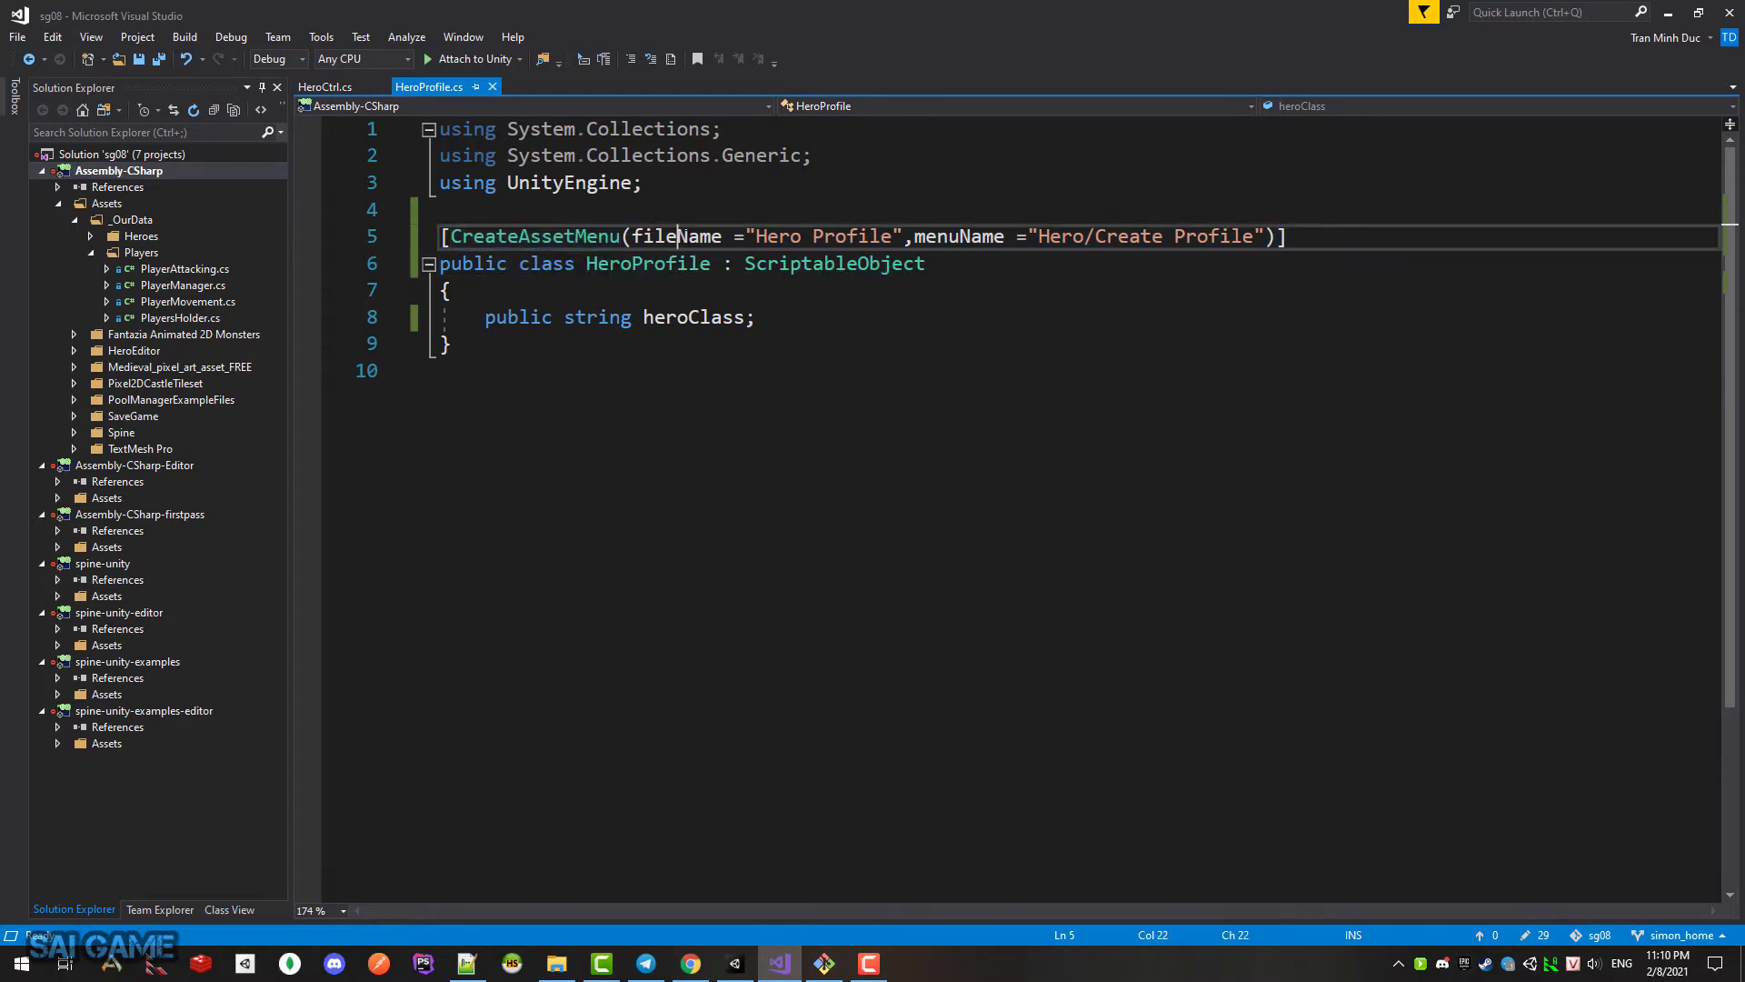
{"action": "left_click", "coordinate": [880, 236]}
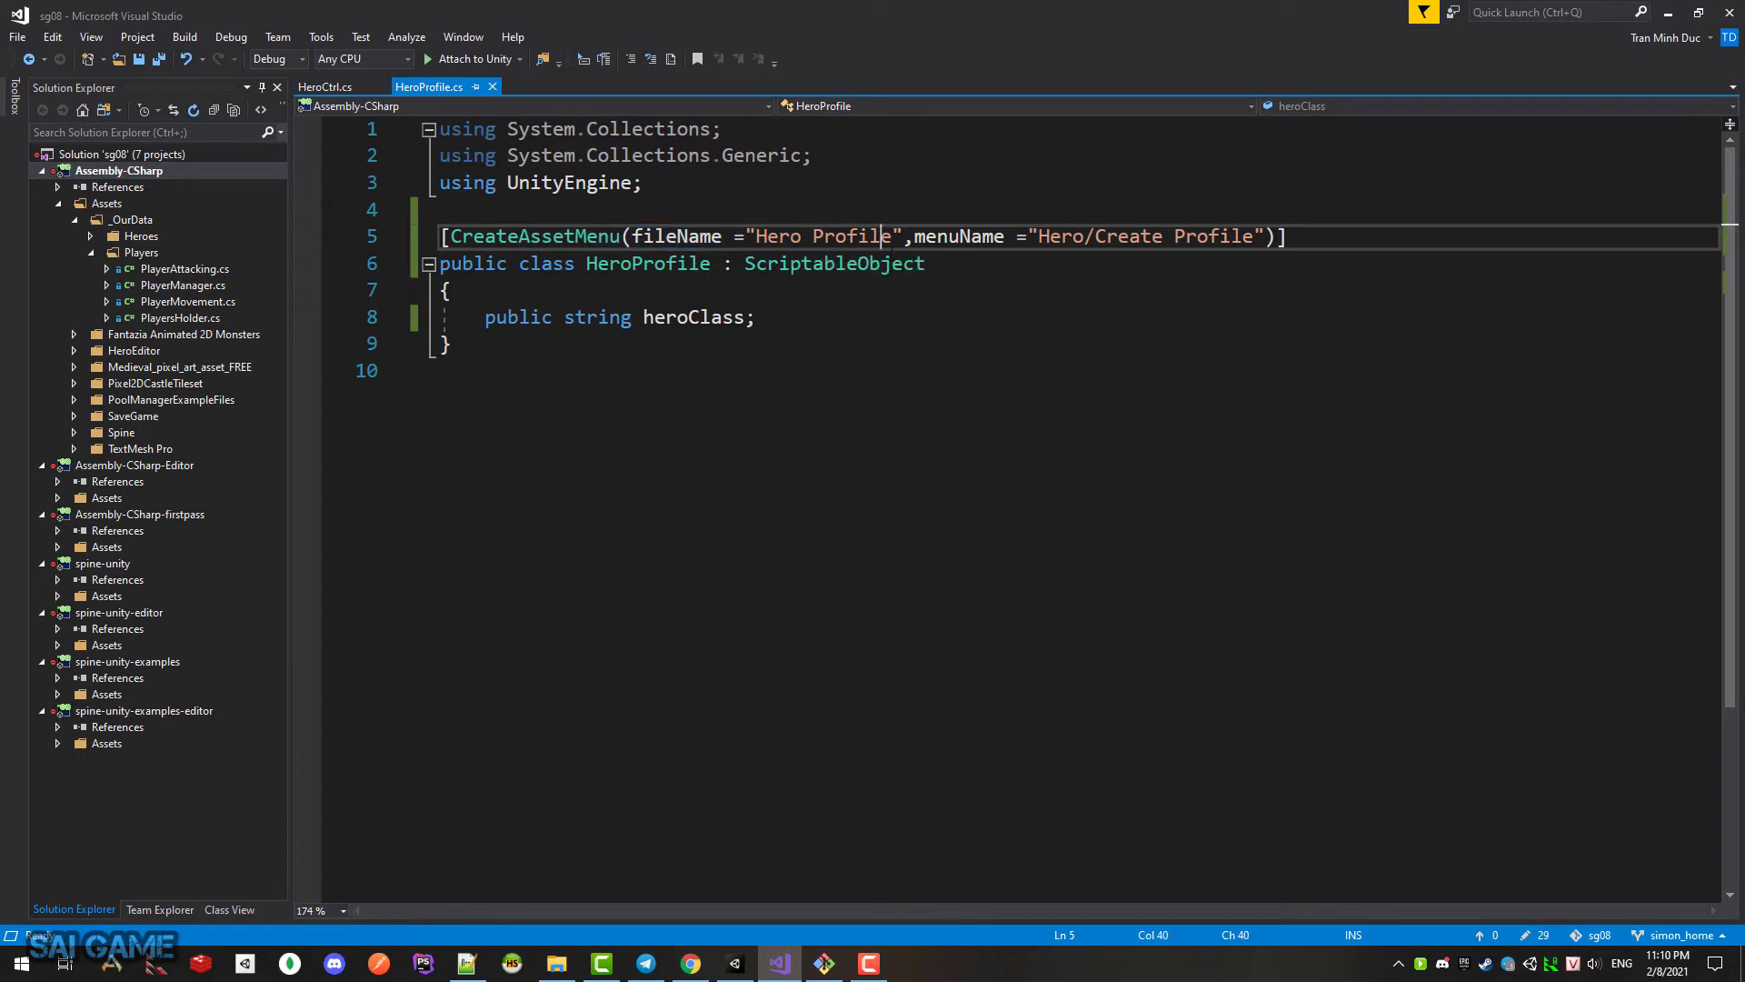
{"action": "left_click", "coordinate": [1063, 238]}
{"action": "double_click", "coordinate": [1043, 238]}
{"action": "left_click_drag", "start_coordinate": [1095, 237], "coordinate": [1255, 237]}
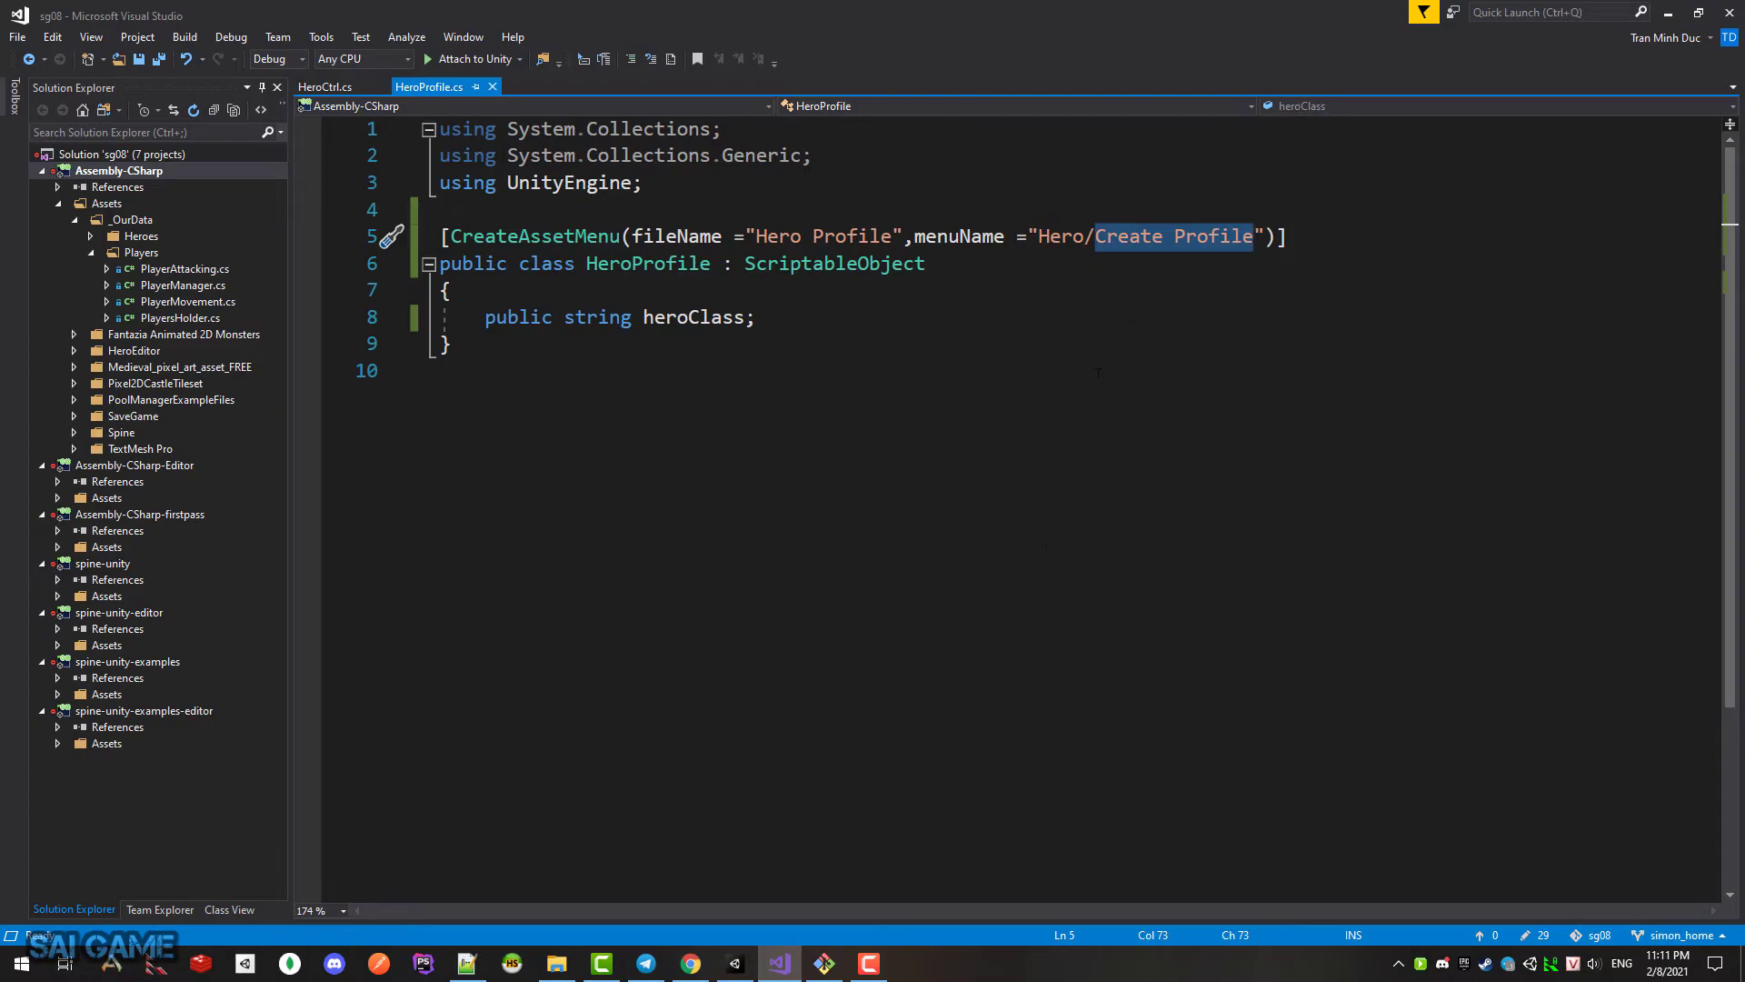
{"action": "left_click", "coordinate": [736, 963]}
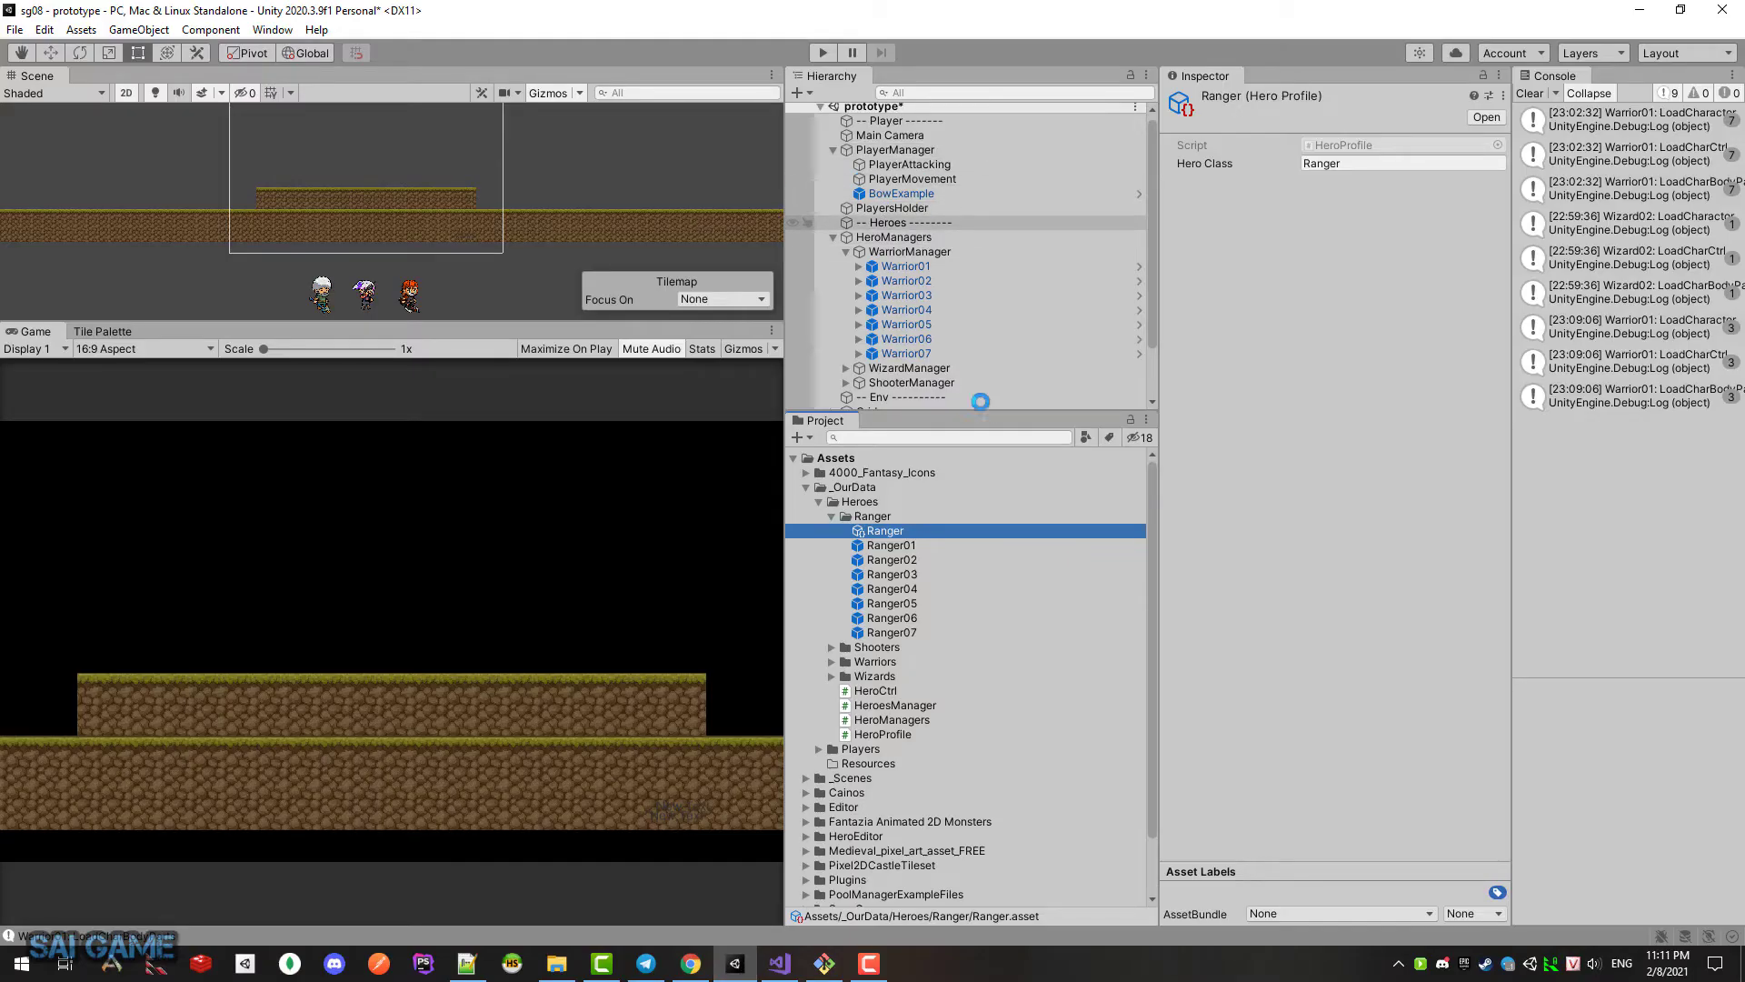
Step: Save the scene, enlarge the Hierarchy and expand the Shooters folder
{"action": "key", "text": "ctrl+s"}
{"action": "left_click_drag", "start_coordinate": [975, 415], "coordinate": [976, 477]}
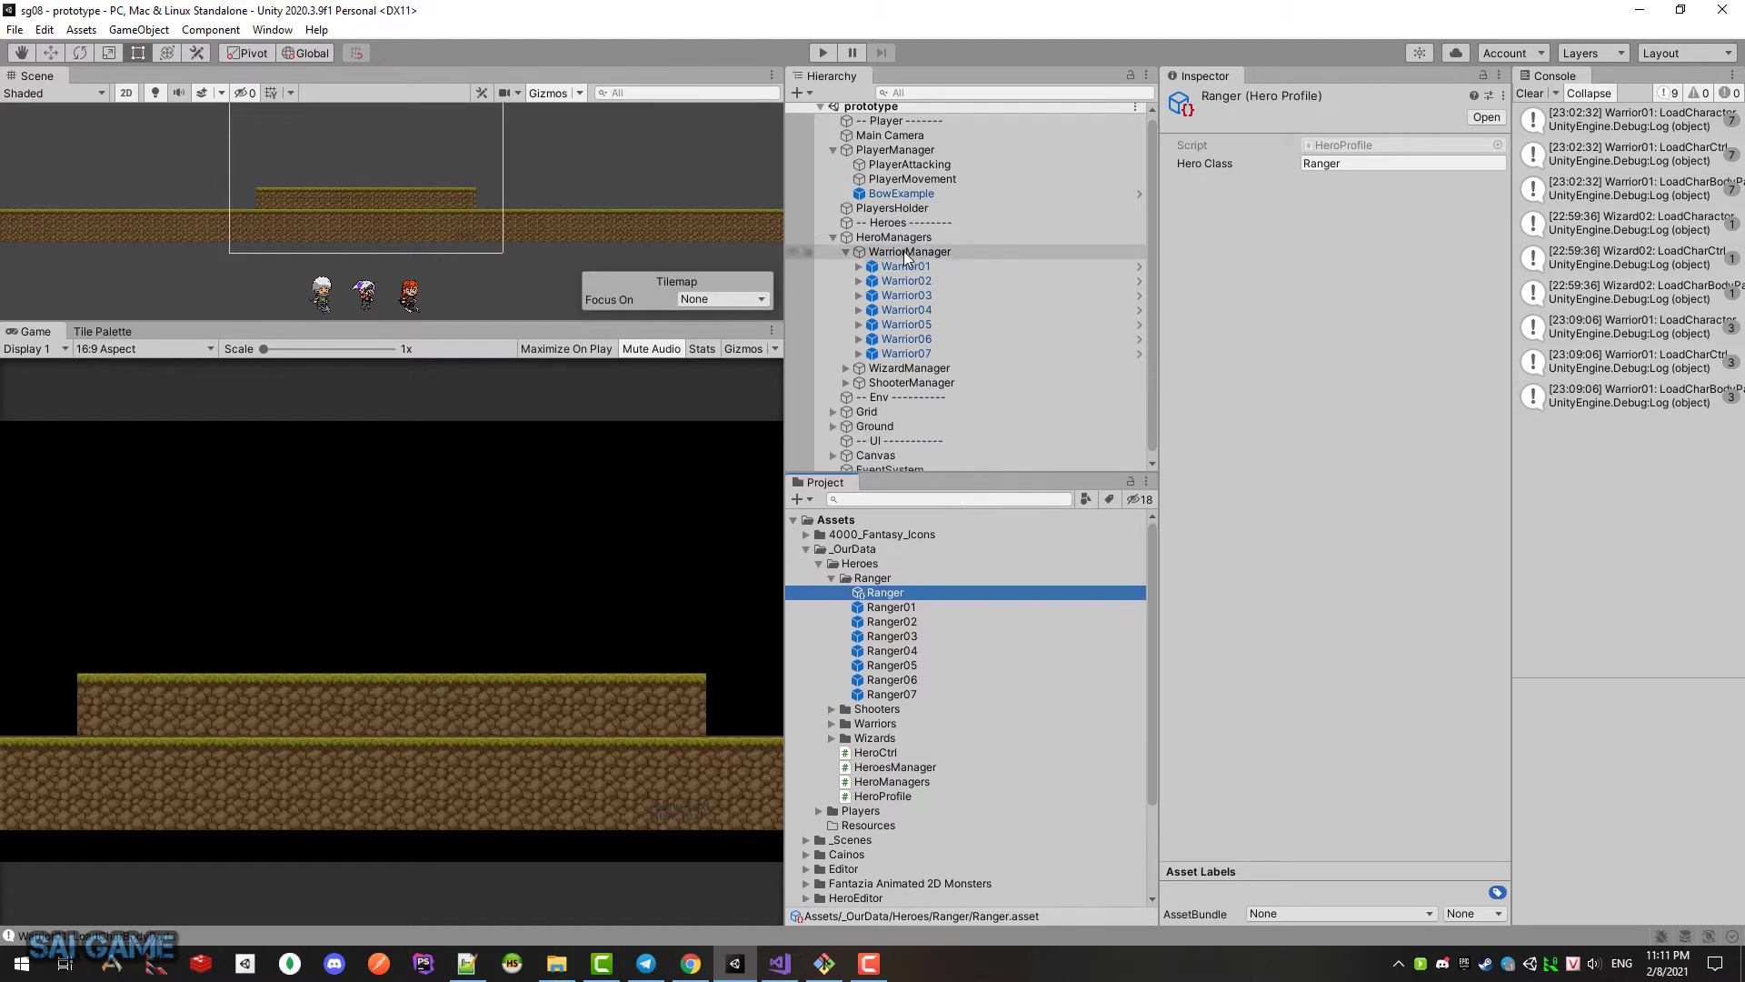
{"action": "left_click", "coordinate": [825, 709]}
{"action": "left_click", "coordinate": [899, 724]}
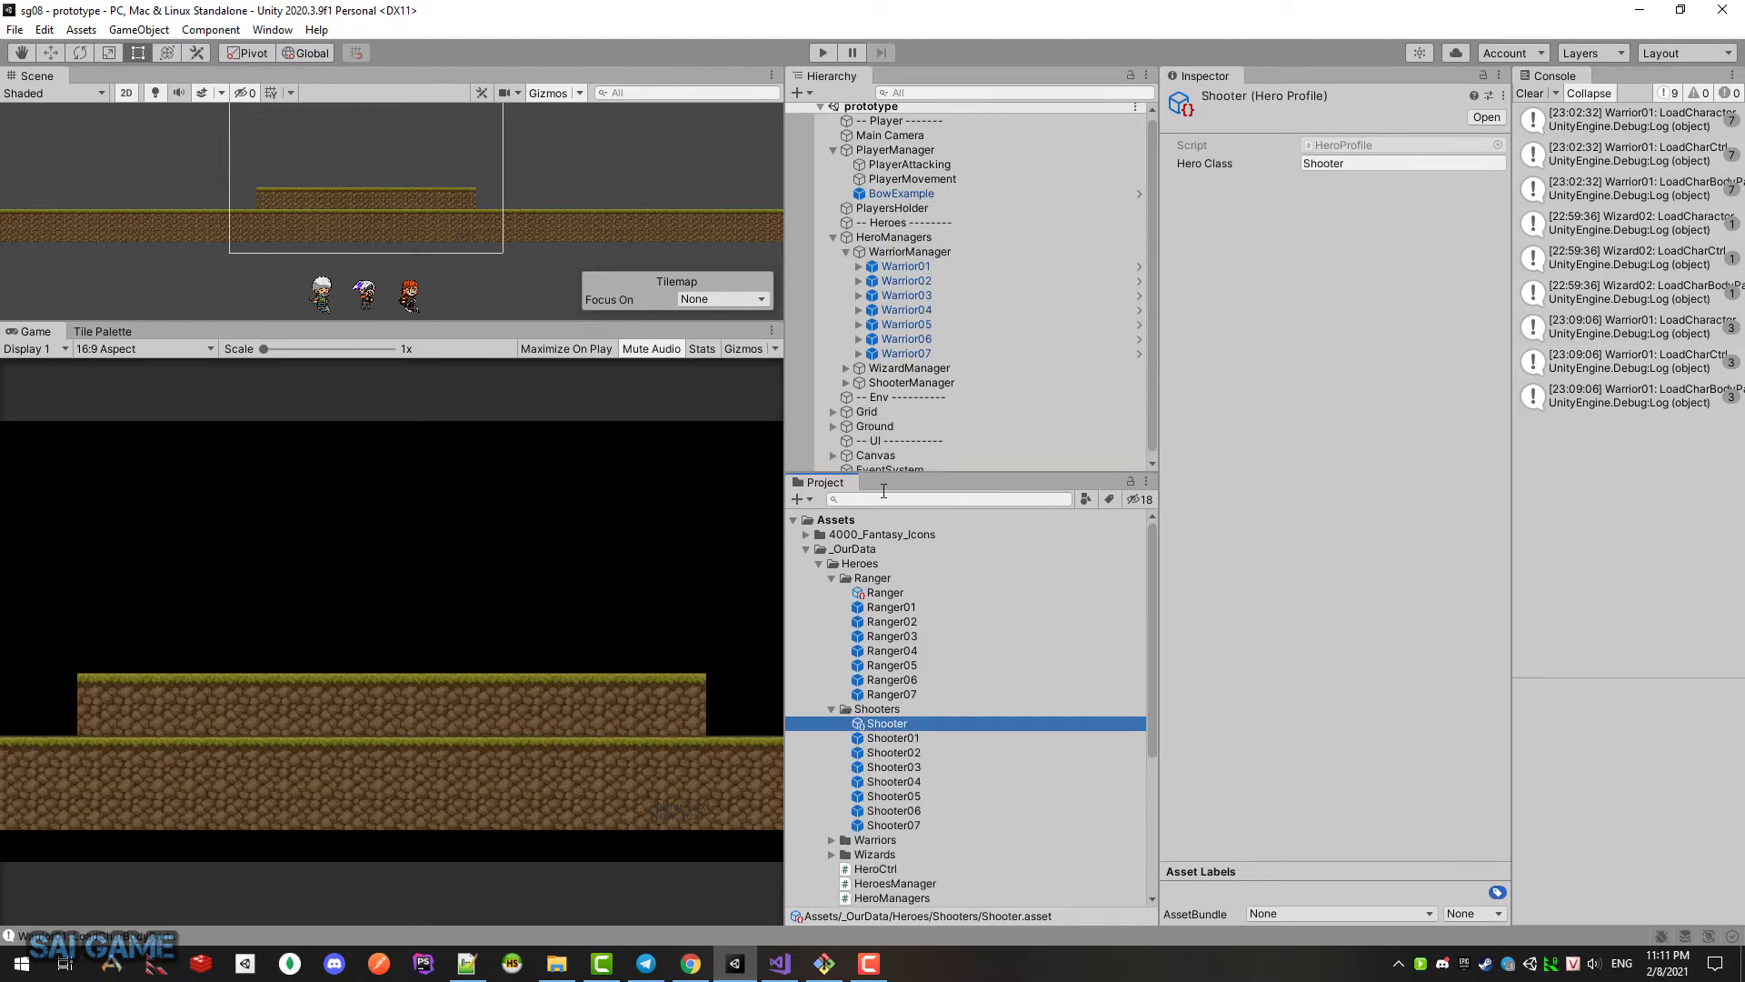
Step: Open the HeroCtrl script from Warrior01's Hero Ctrl component via Edit Script
{"action": "left_click", "coordinate": [946, 264]}
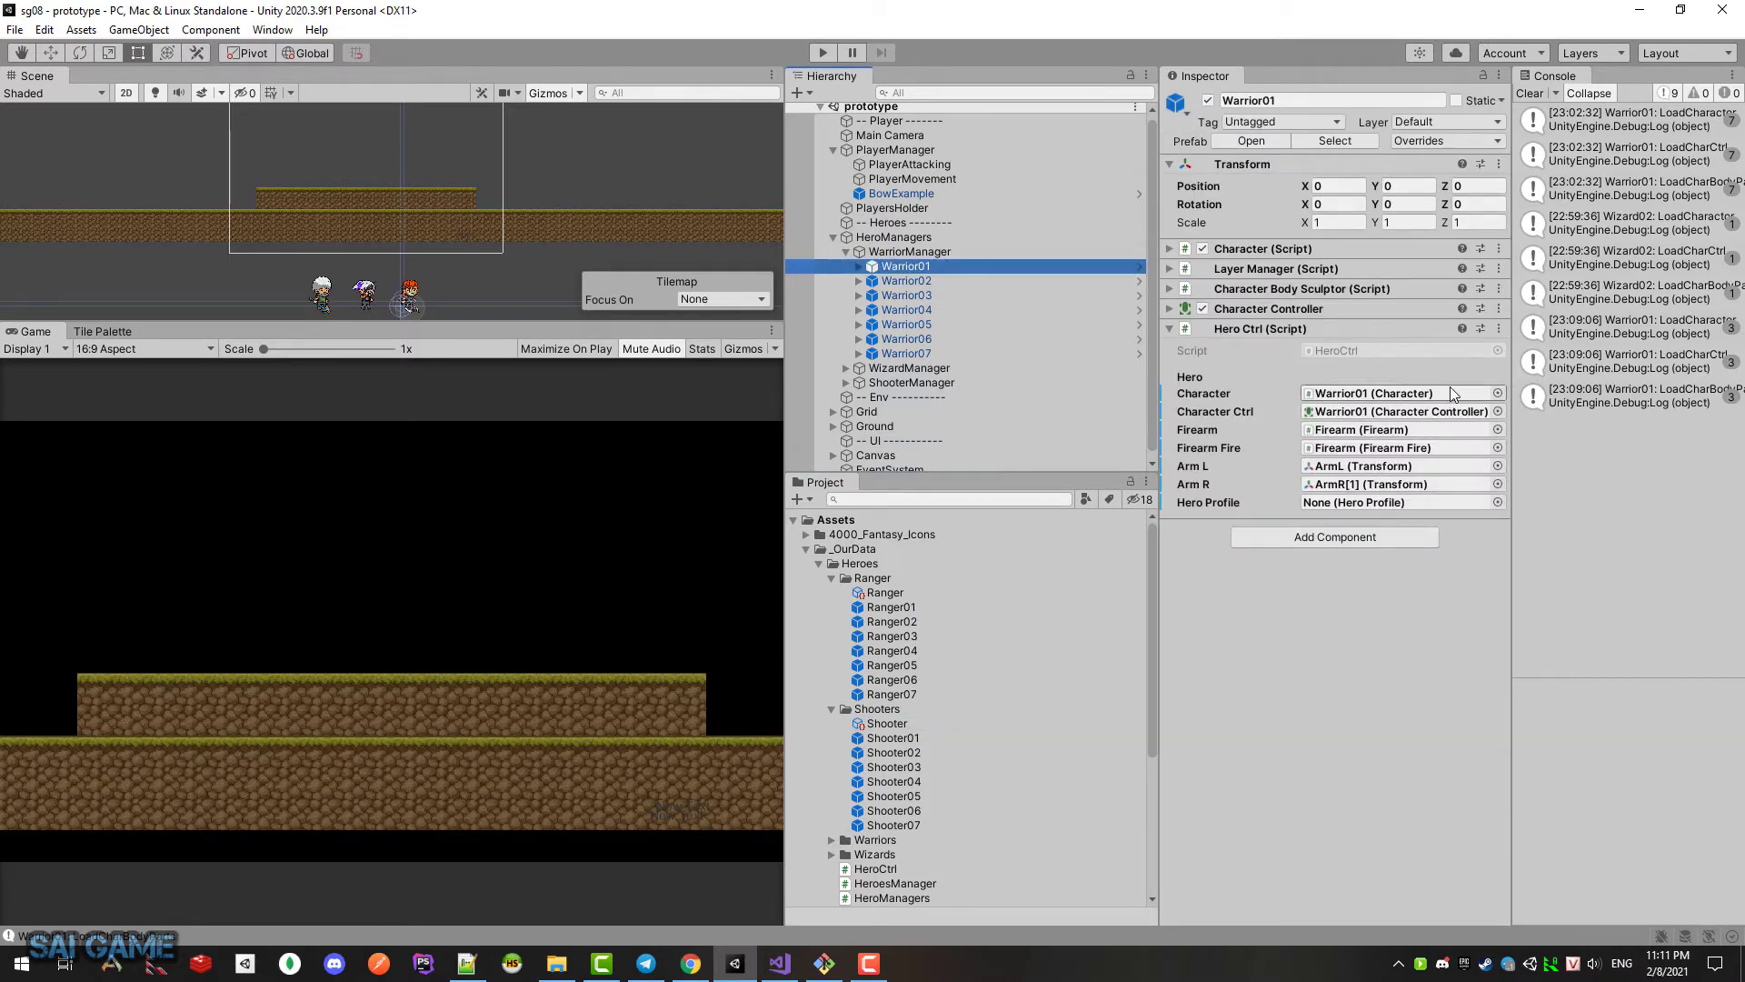
{"action": "left_click", "coordinate": [1499, 328]}
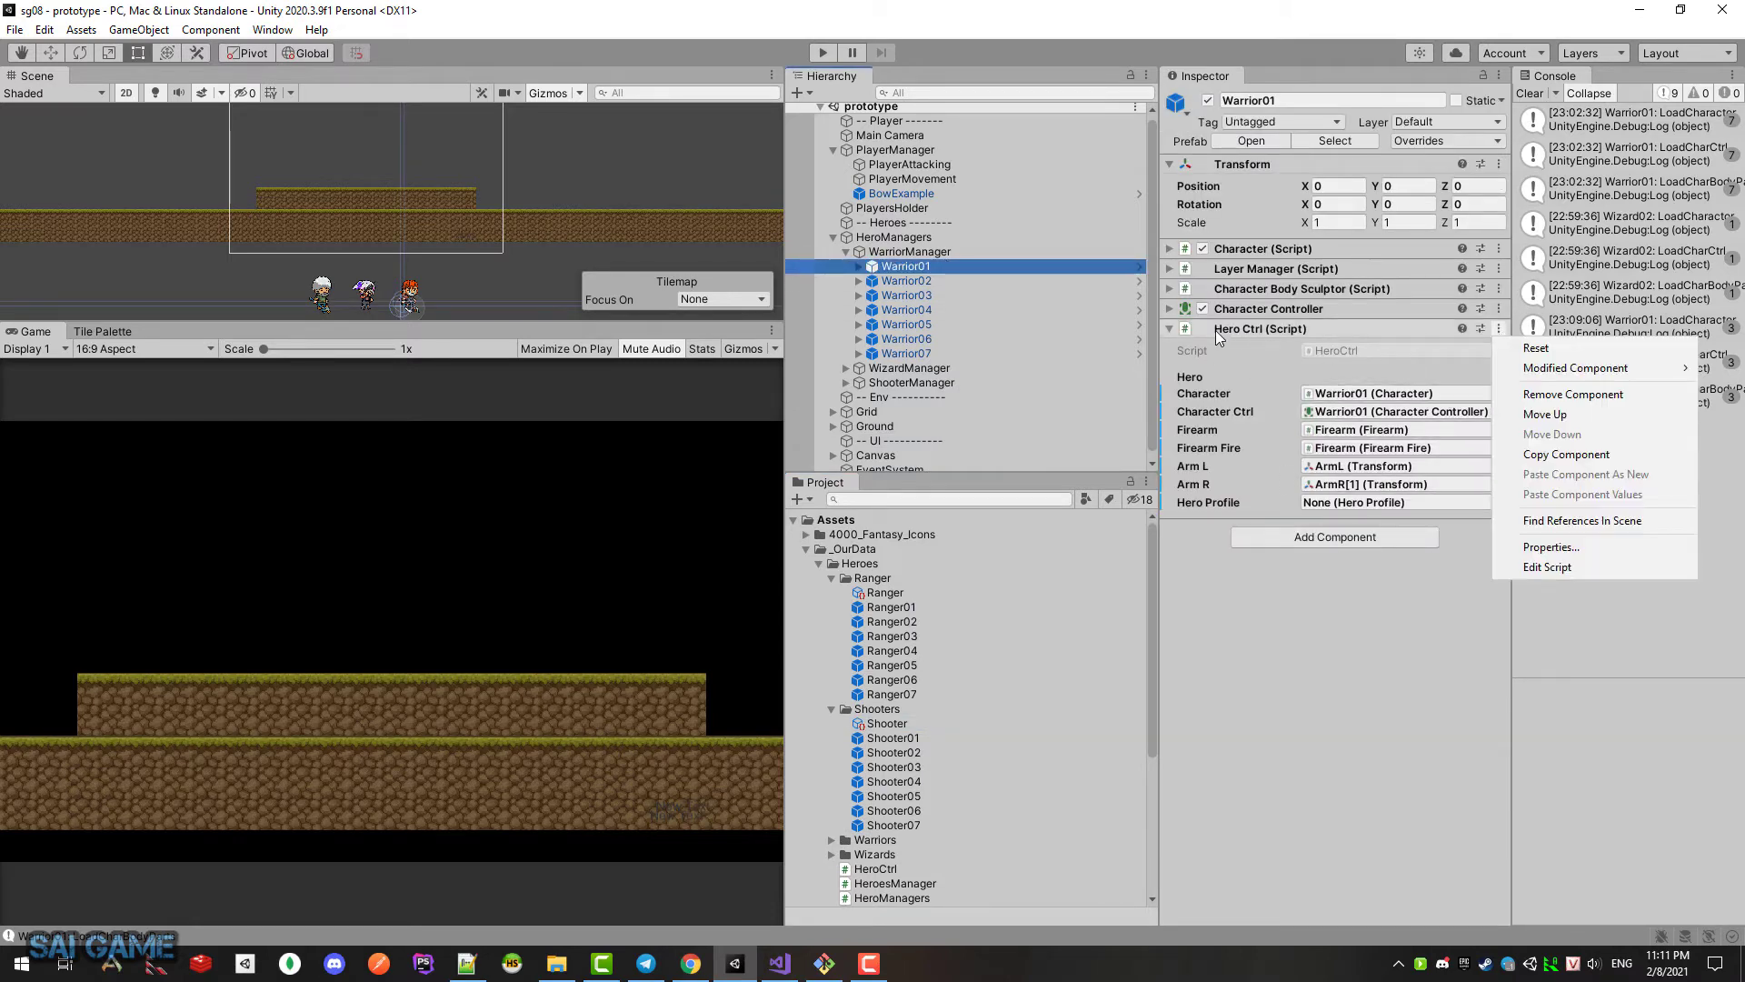
{"action": "left_click", "coordinate": [1571, 569]}
{"action": "left_click", "coordinate": [484, 531]}
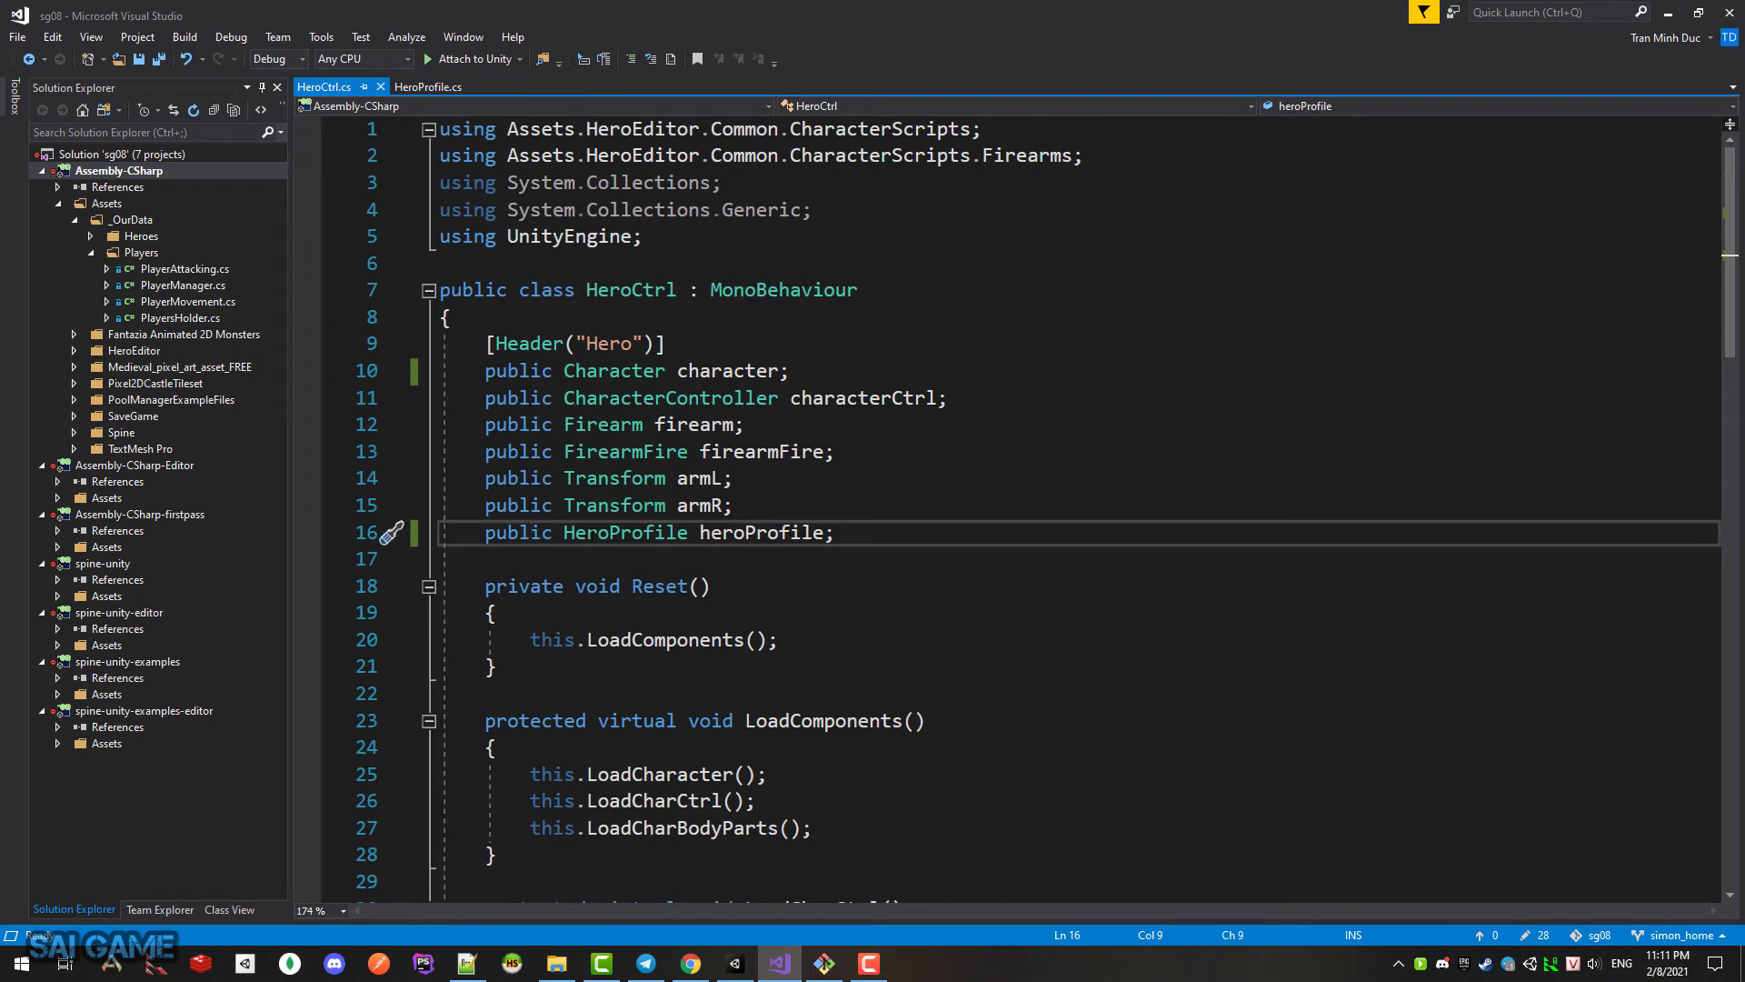
Step: Review HeroCtrl's field declarations, ending on public HeroProfile heroProfile, then return to Unity
{"action": "left_click", "coordinate": [621, 531]}
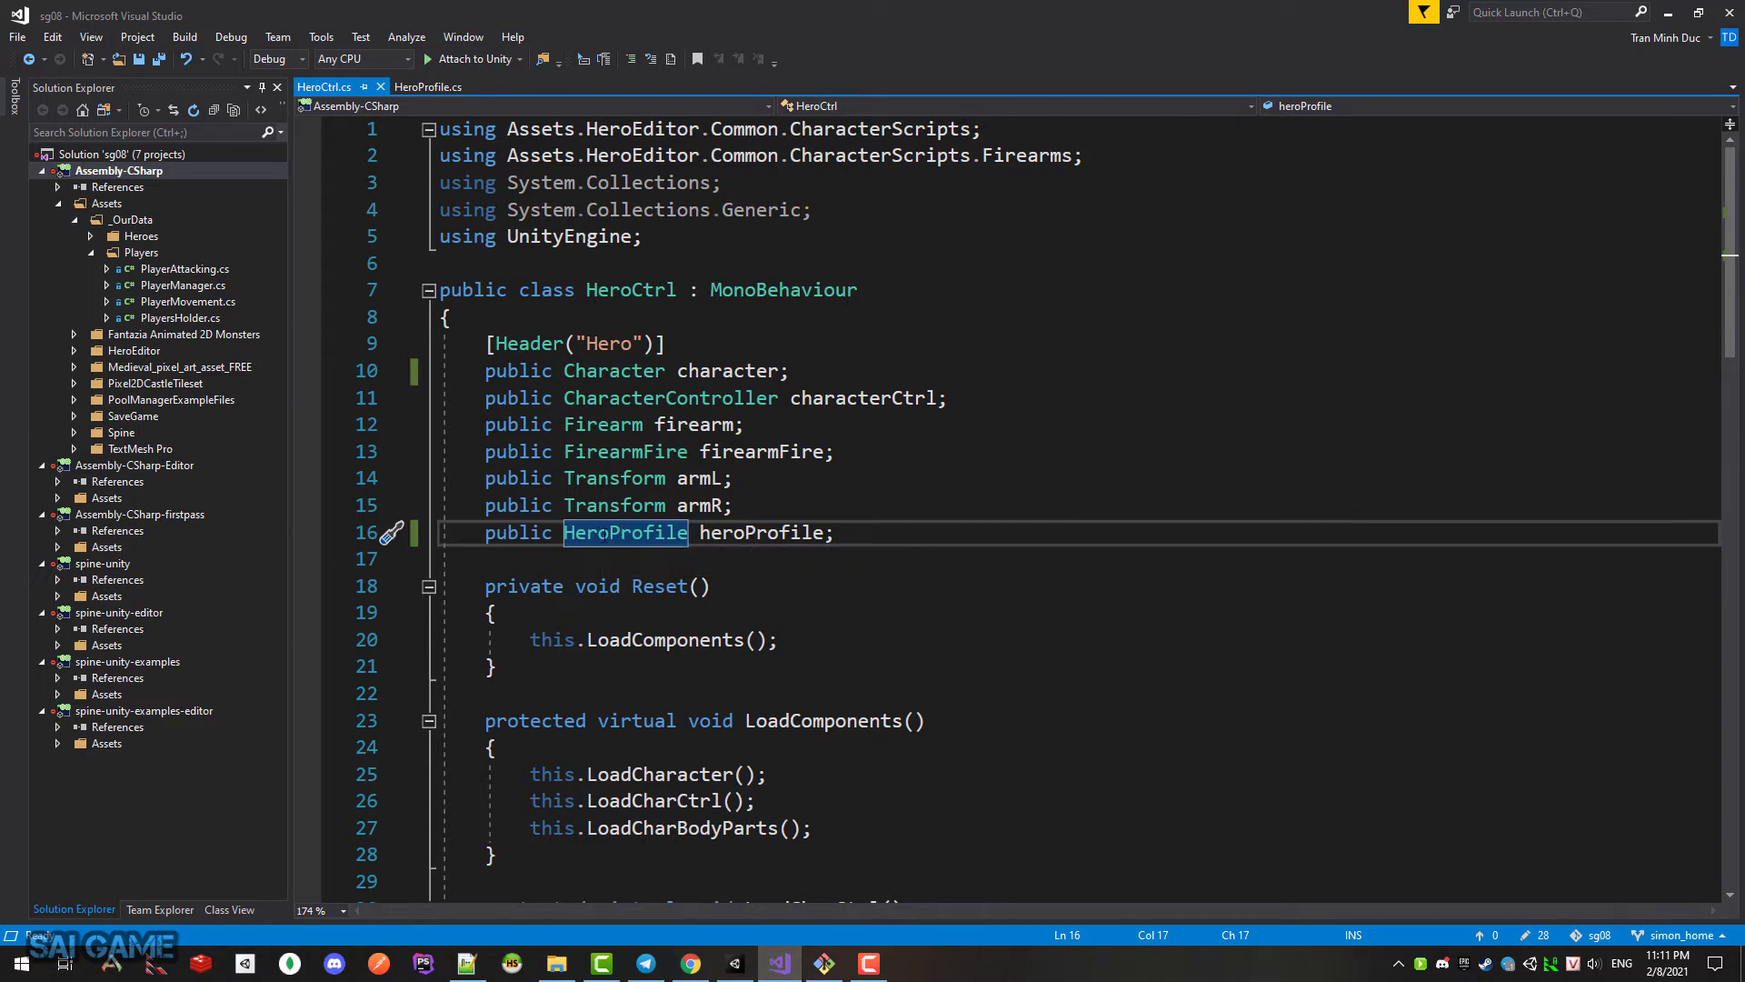
{"action": "left_click", "coordinate": [644, 452]}
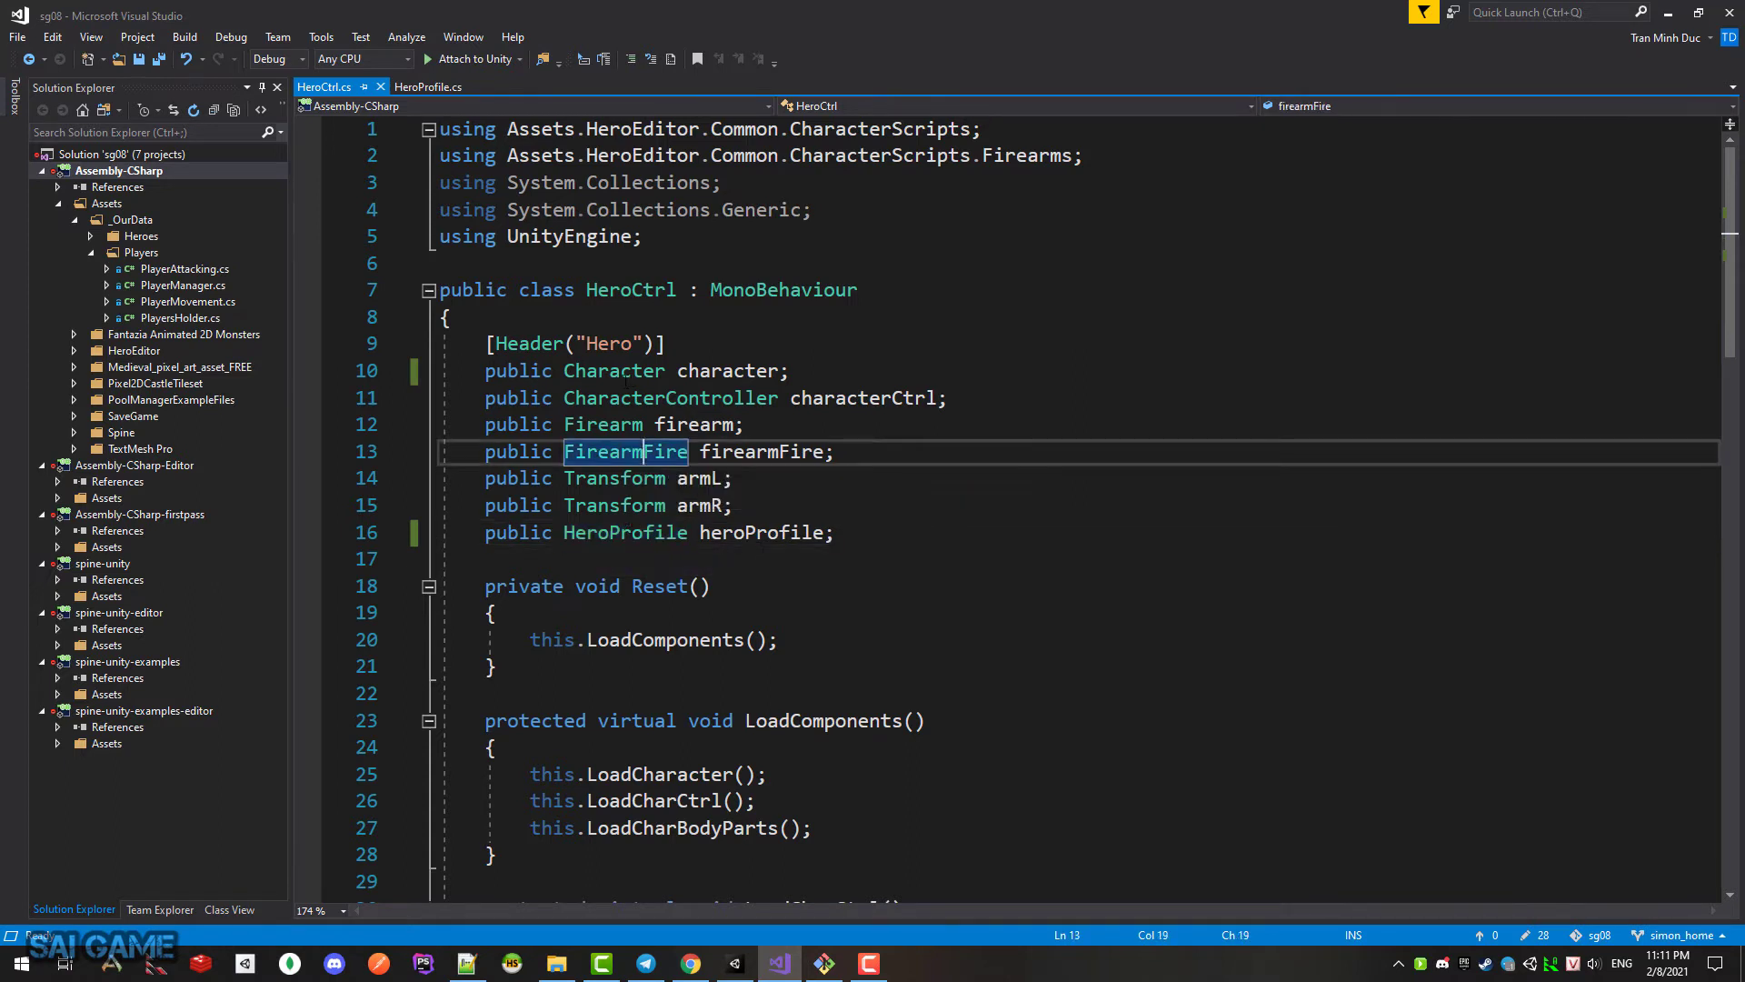
{"action": "left_click", "coordinate": [623, 370]}
{"action": "left_click", "coordinate": [604, 398]}
{"action": "left_click", "coordinate": [609, 425]}
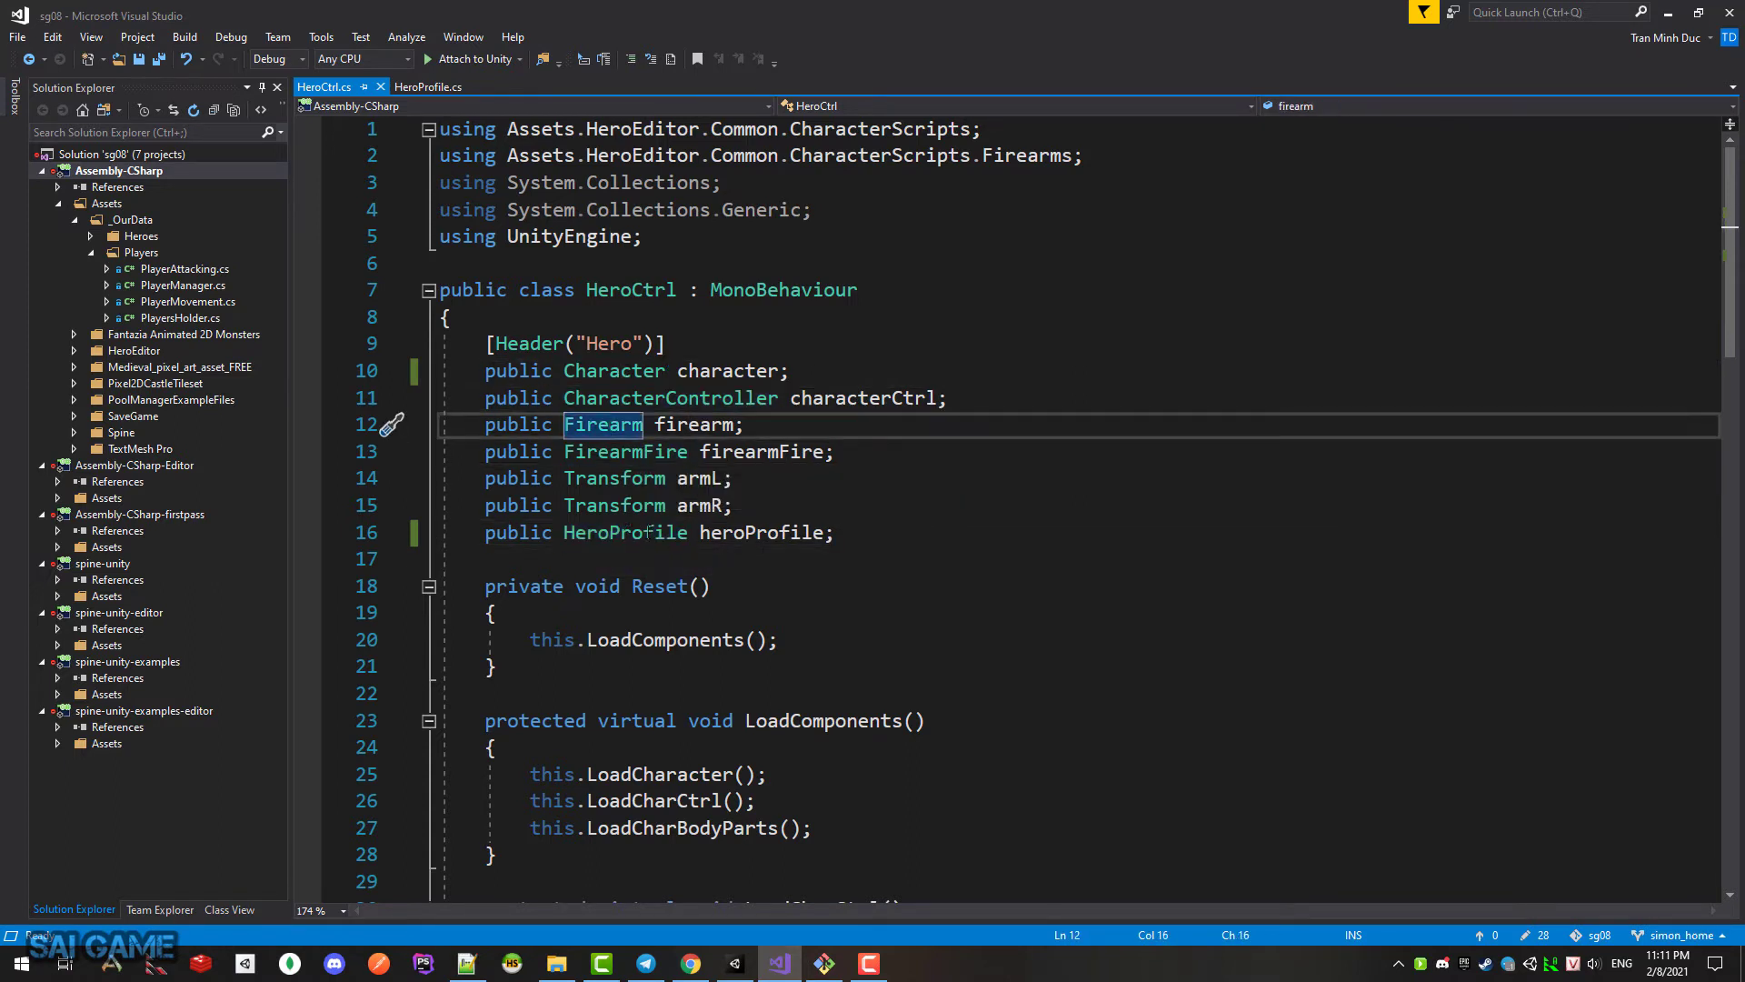
{"action": "left_click", "coordinate": [648, 532]}
{"action": "left_click", "coordinate": [745, 533]}
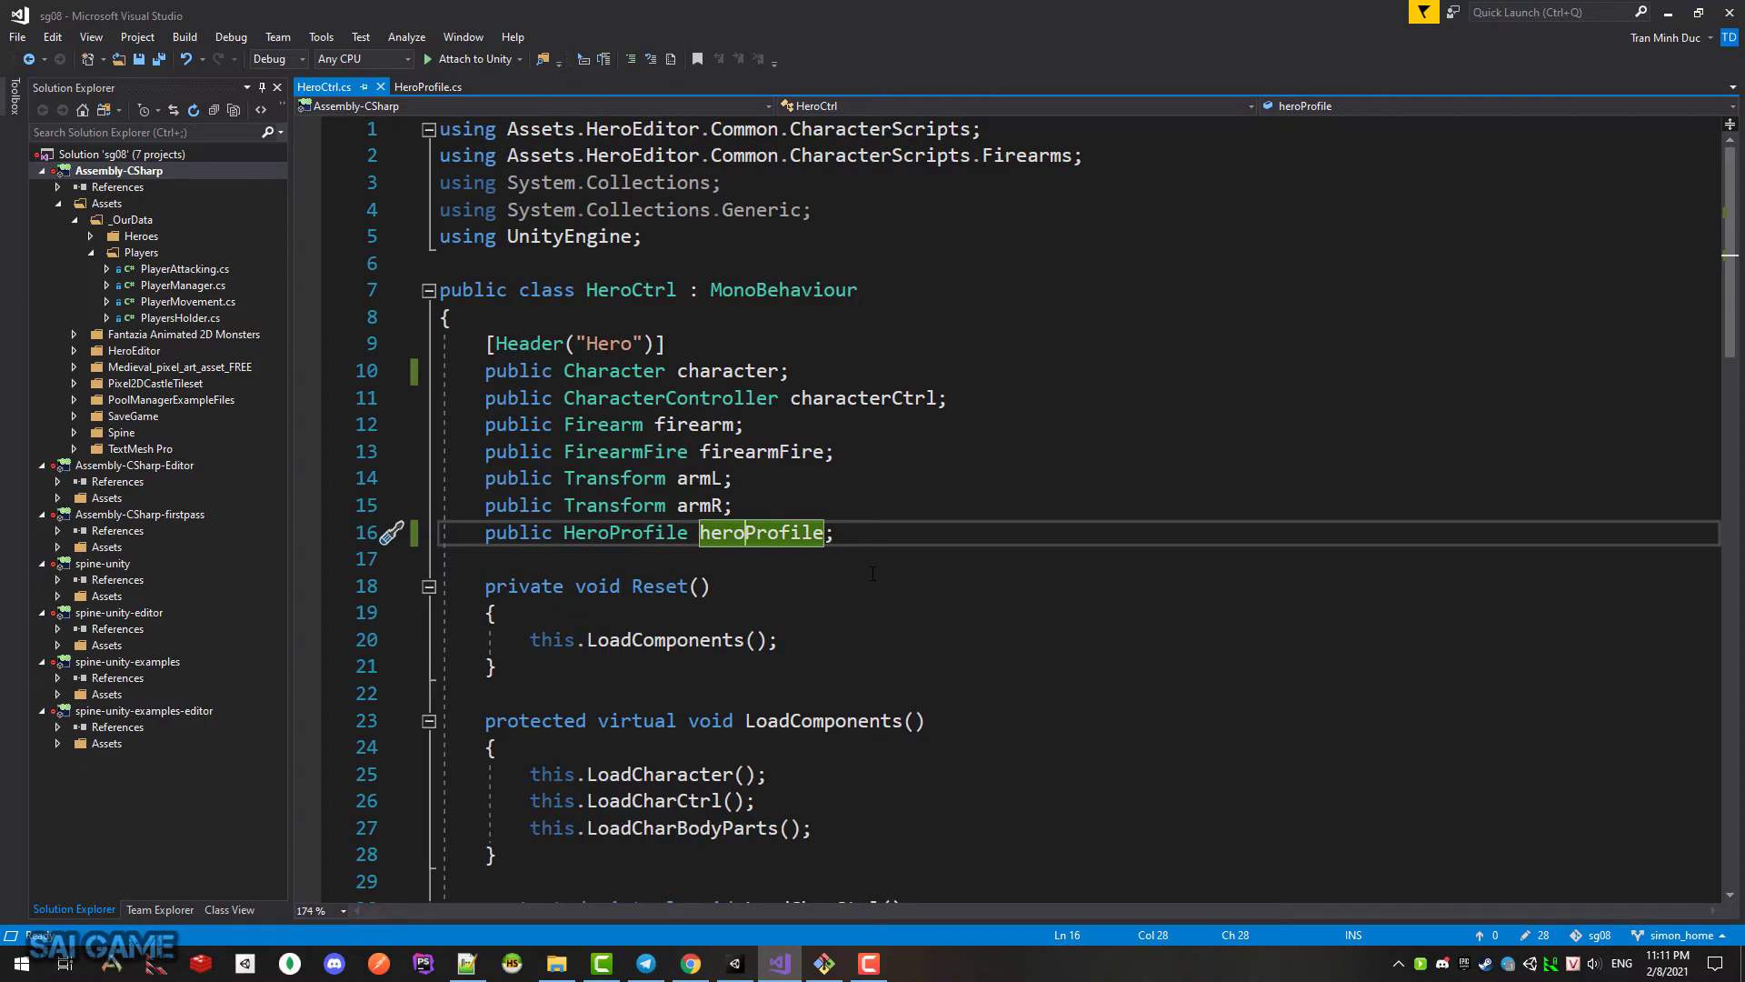
{"action": "key", "text": "alt+Tab"}
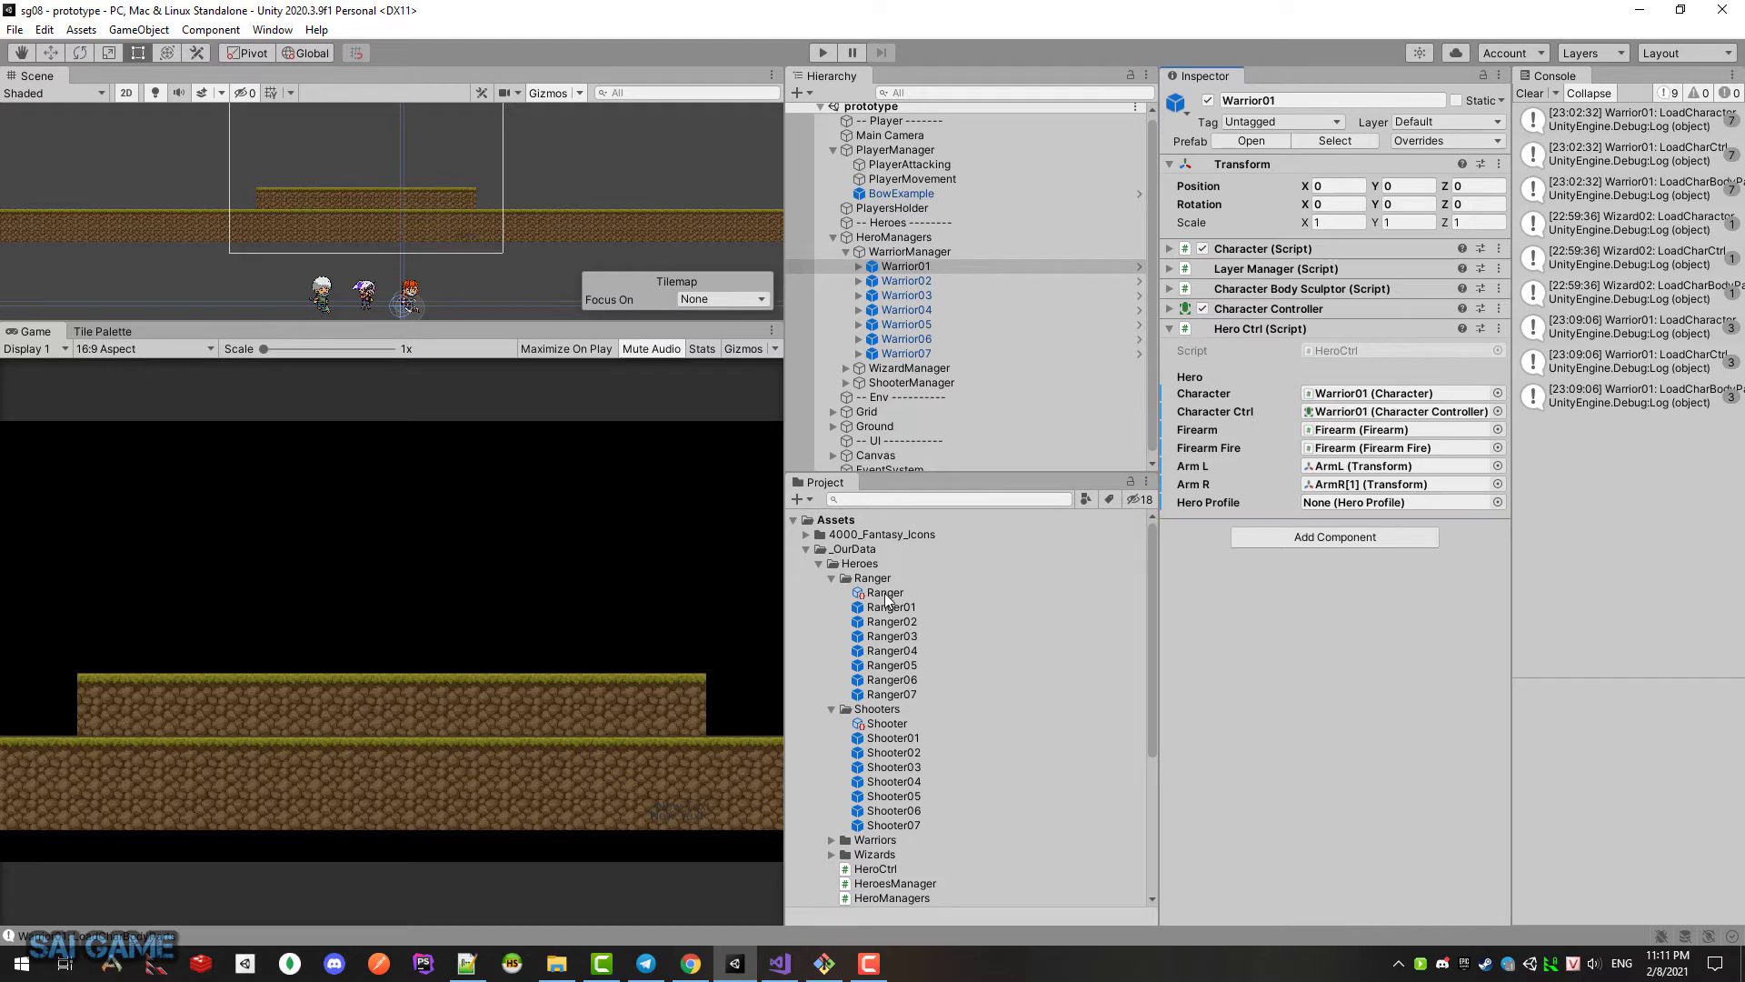
Step: Collapse Ranger and Shooters, expand Warriors, and drag a profile onto Warrior01's Hero Profile slot
{"action": "left_click", "coordinate": [830, 579]}
{"action": "left_click", "coordinate": [832, 592]}
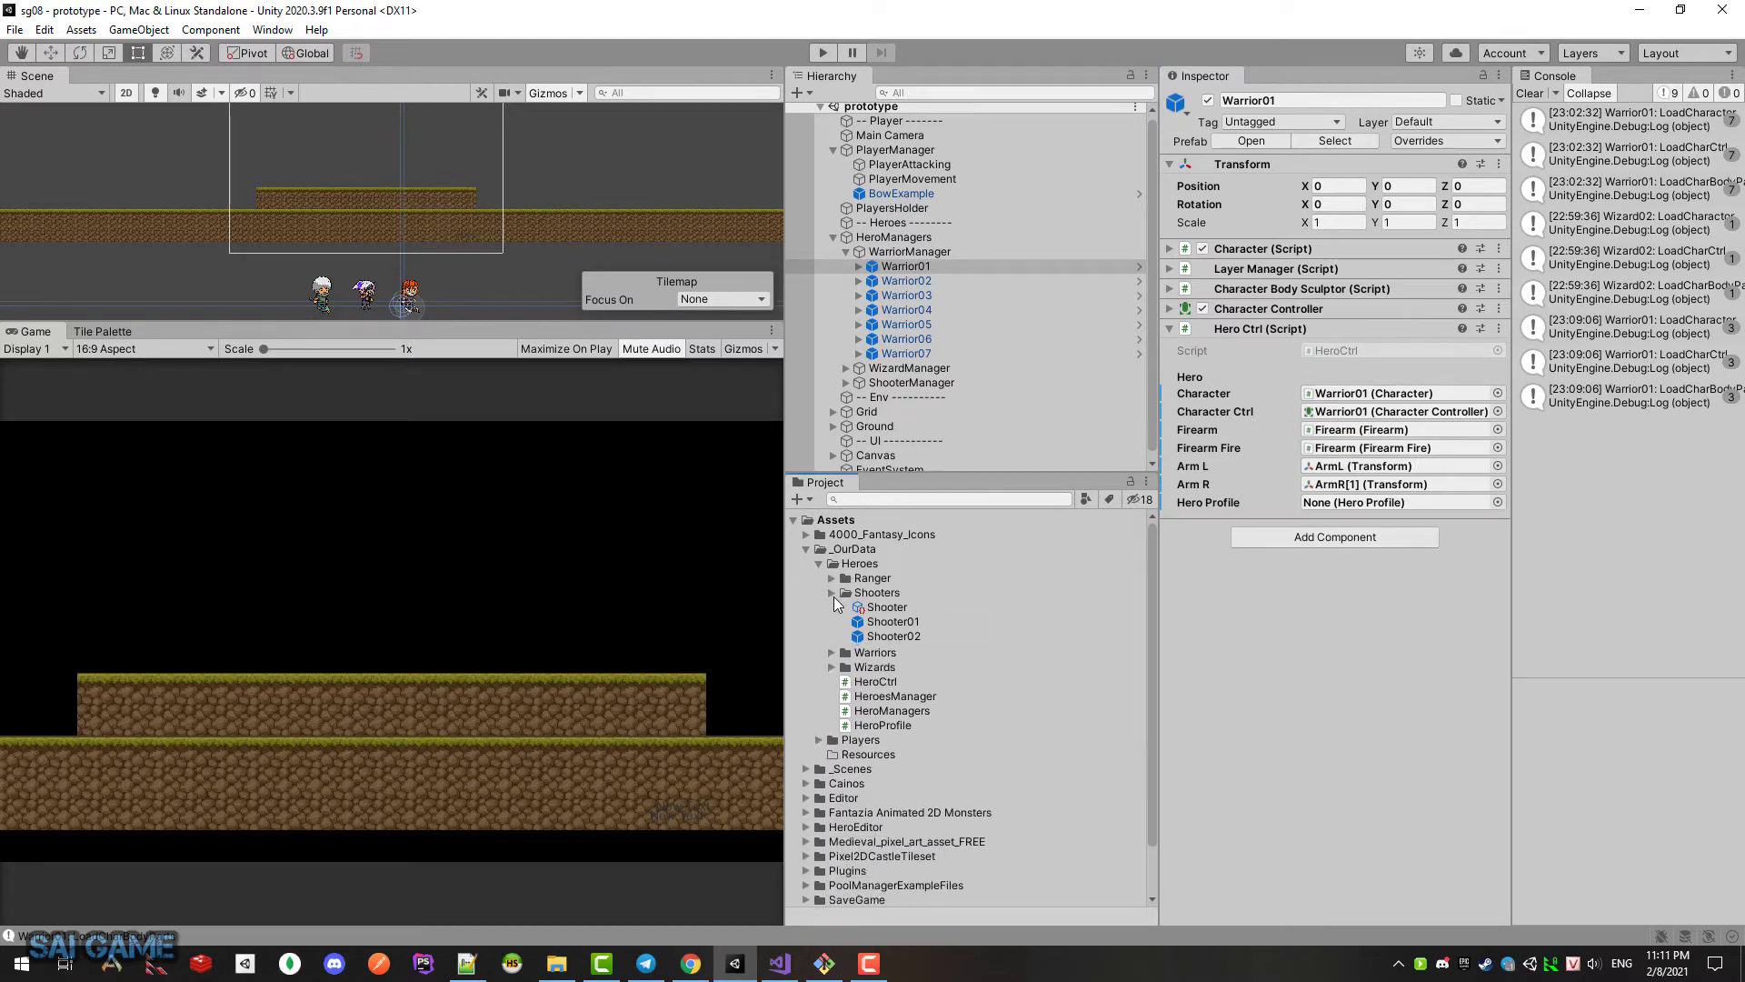
{"action": "left_click", "coordinate": [831, 607]}
{"action": "left_click_drag", "start_coordinate": [882, 625], "coordinate": [1379, 505]}
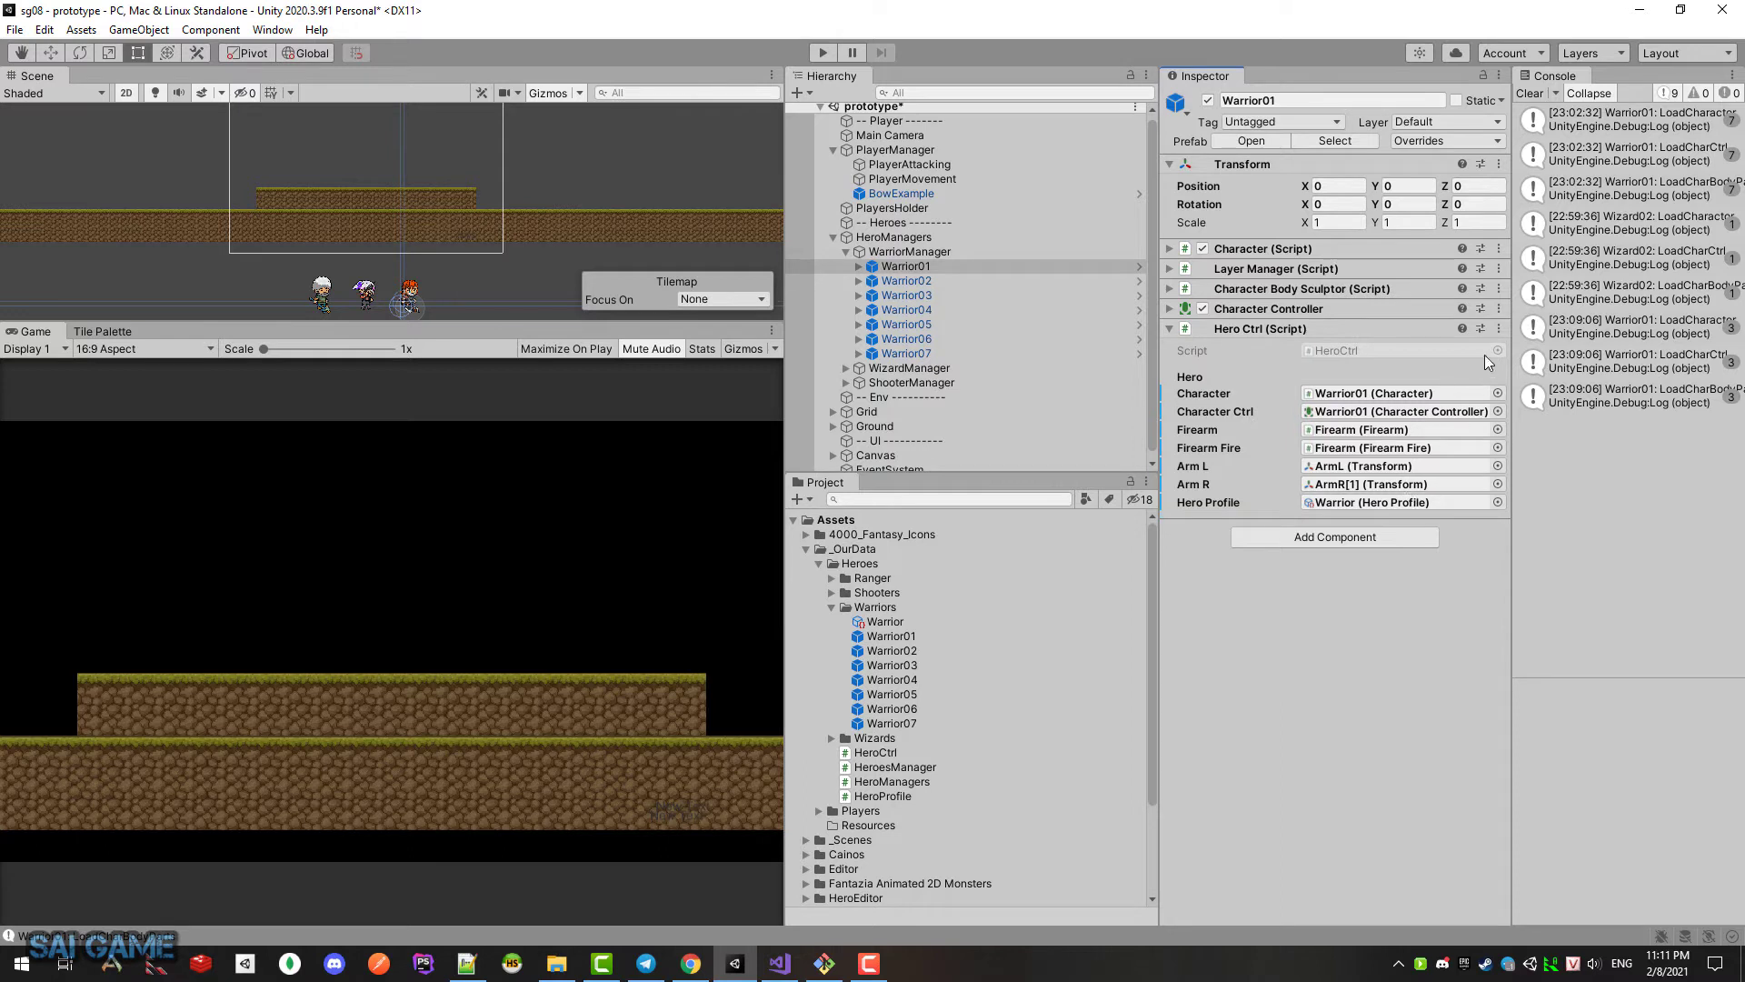
Step: Reset Warrior01's Hero Ctrl so Hero Profile reads None (Hero Profile)
{"action": "right_click", "coordinate": [1495, 329]}
{"action": "left_click", "coordinate": [1527, 343]}
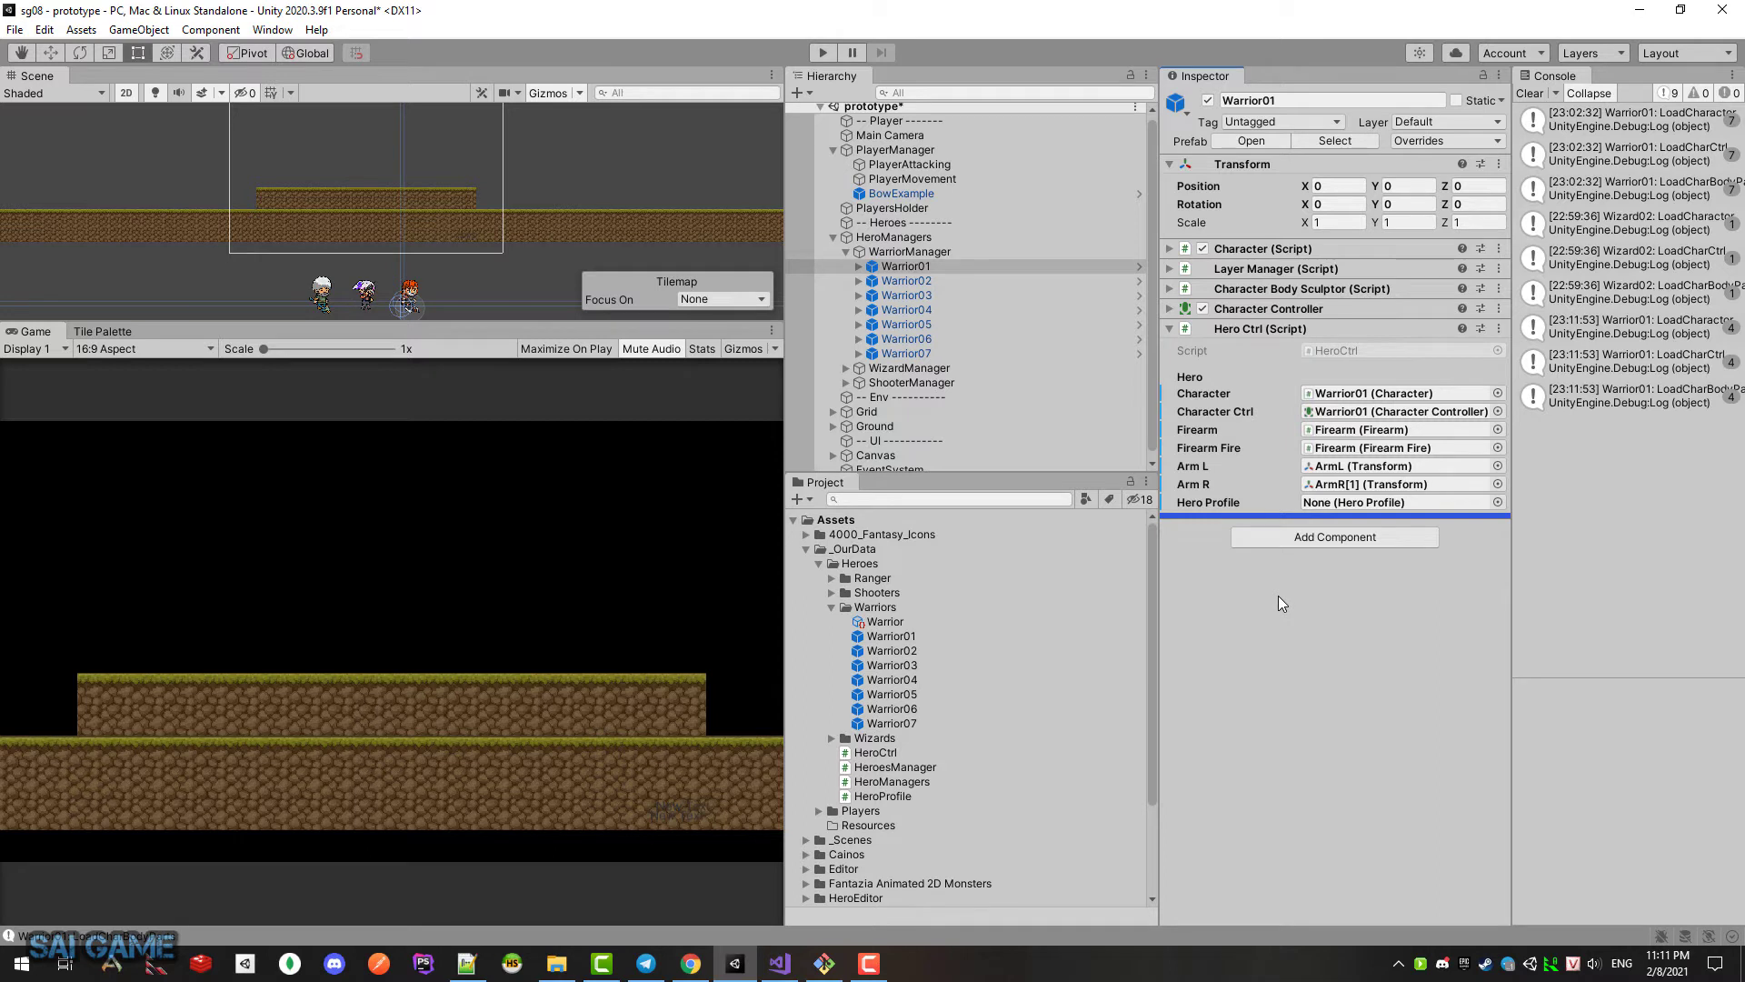
{"action": "right_click", "coordinate": [1493, 333]}
{"action": "left_click", "coordinate": [1415, 627]}
Step: Review the Unity Forum answer recommending the Resources folder for loading ScriptableObjects via script
{"action": "left_click", "coordinate": [702, 969]}
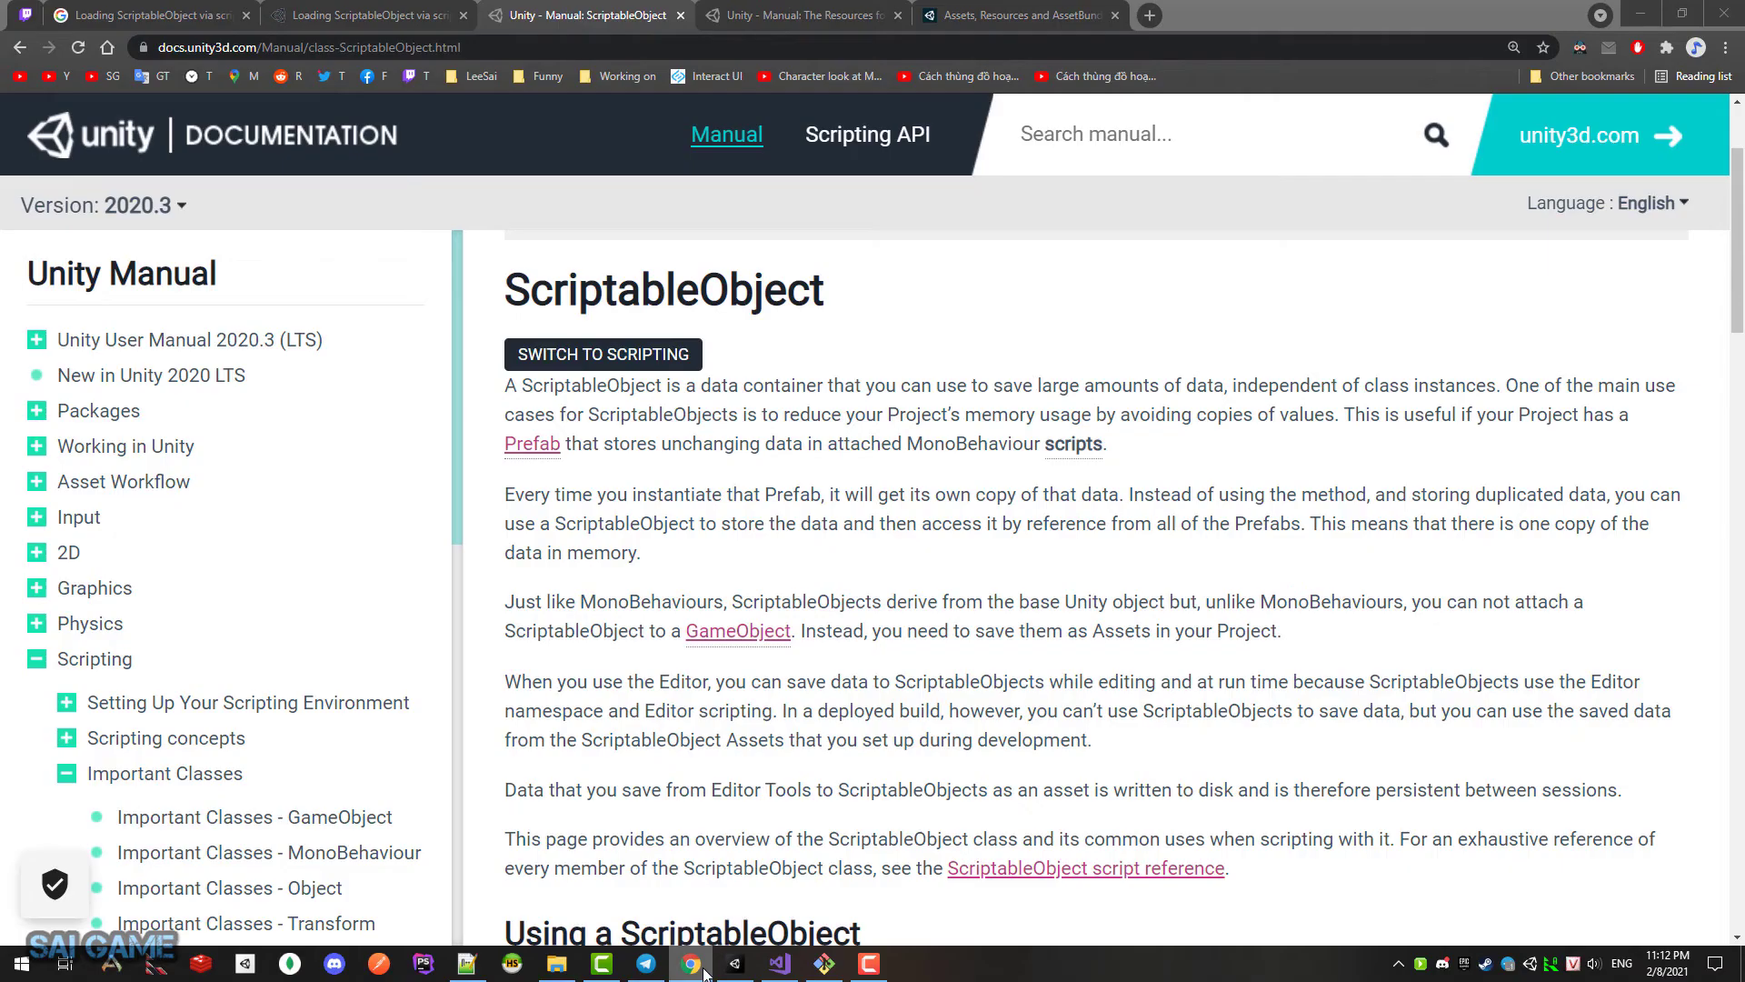
{"action": "left_click", "coordinate": [363, 16]}
{"action": "left_click", "coordinate": [146, 16]}
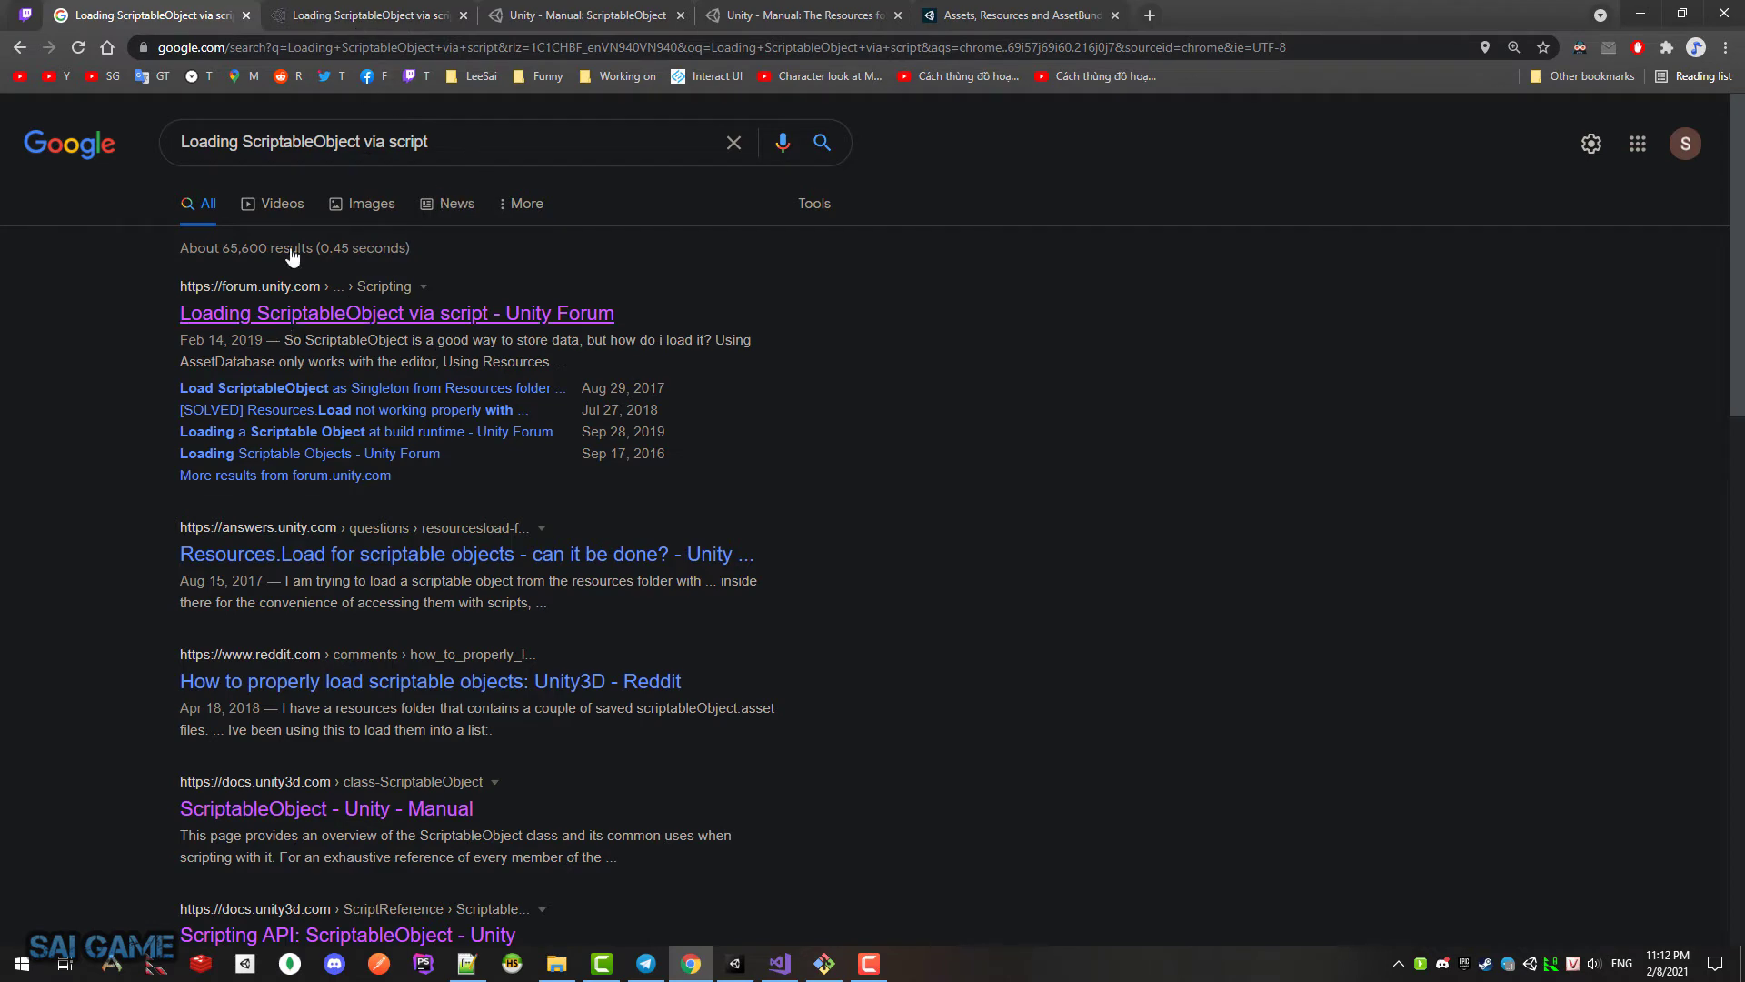
{"action": "key", "text": "ctrl+Tab"}
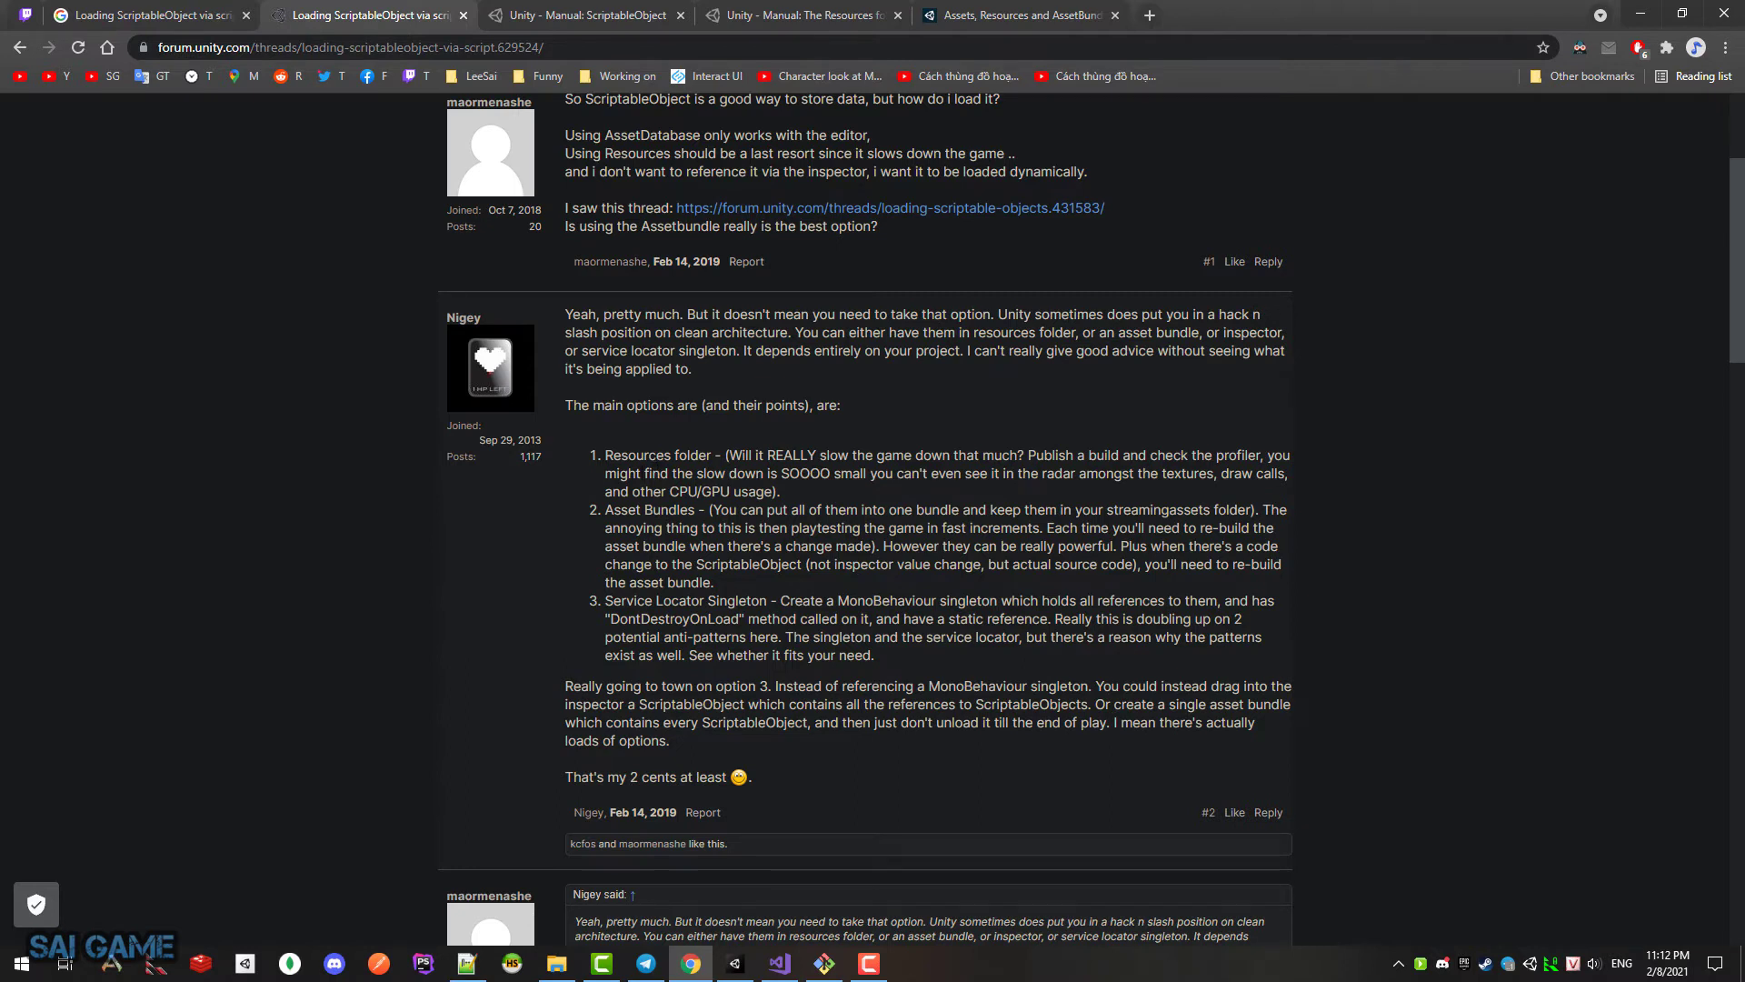
{"action": "left_click_drag", "start_coordinate": [604, 456], "coordinate": [712, 455]}
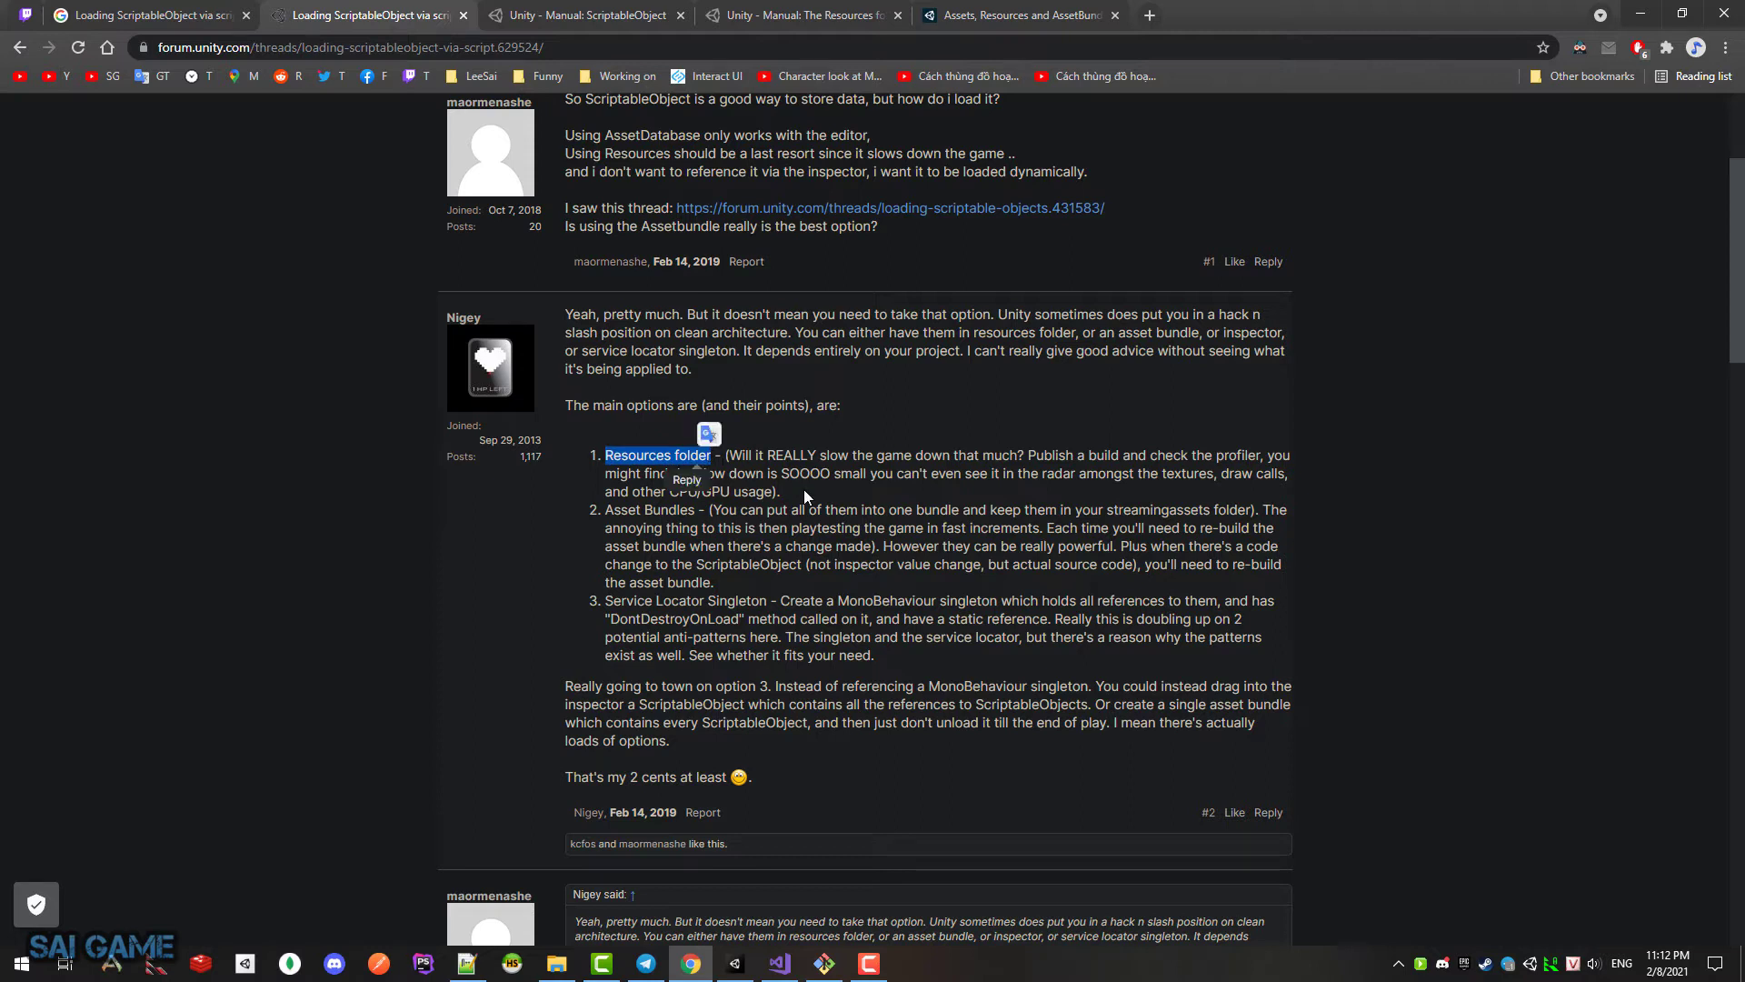
{"action": "left_click", "coordinate": [747, 975]}
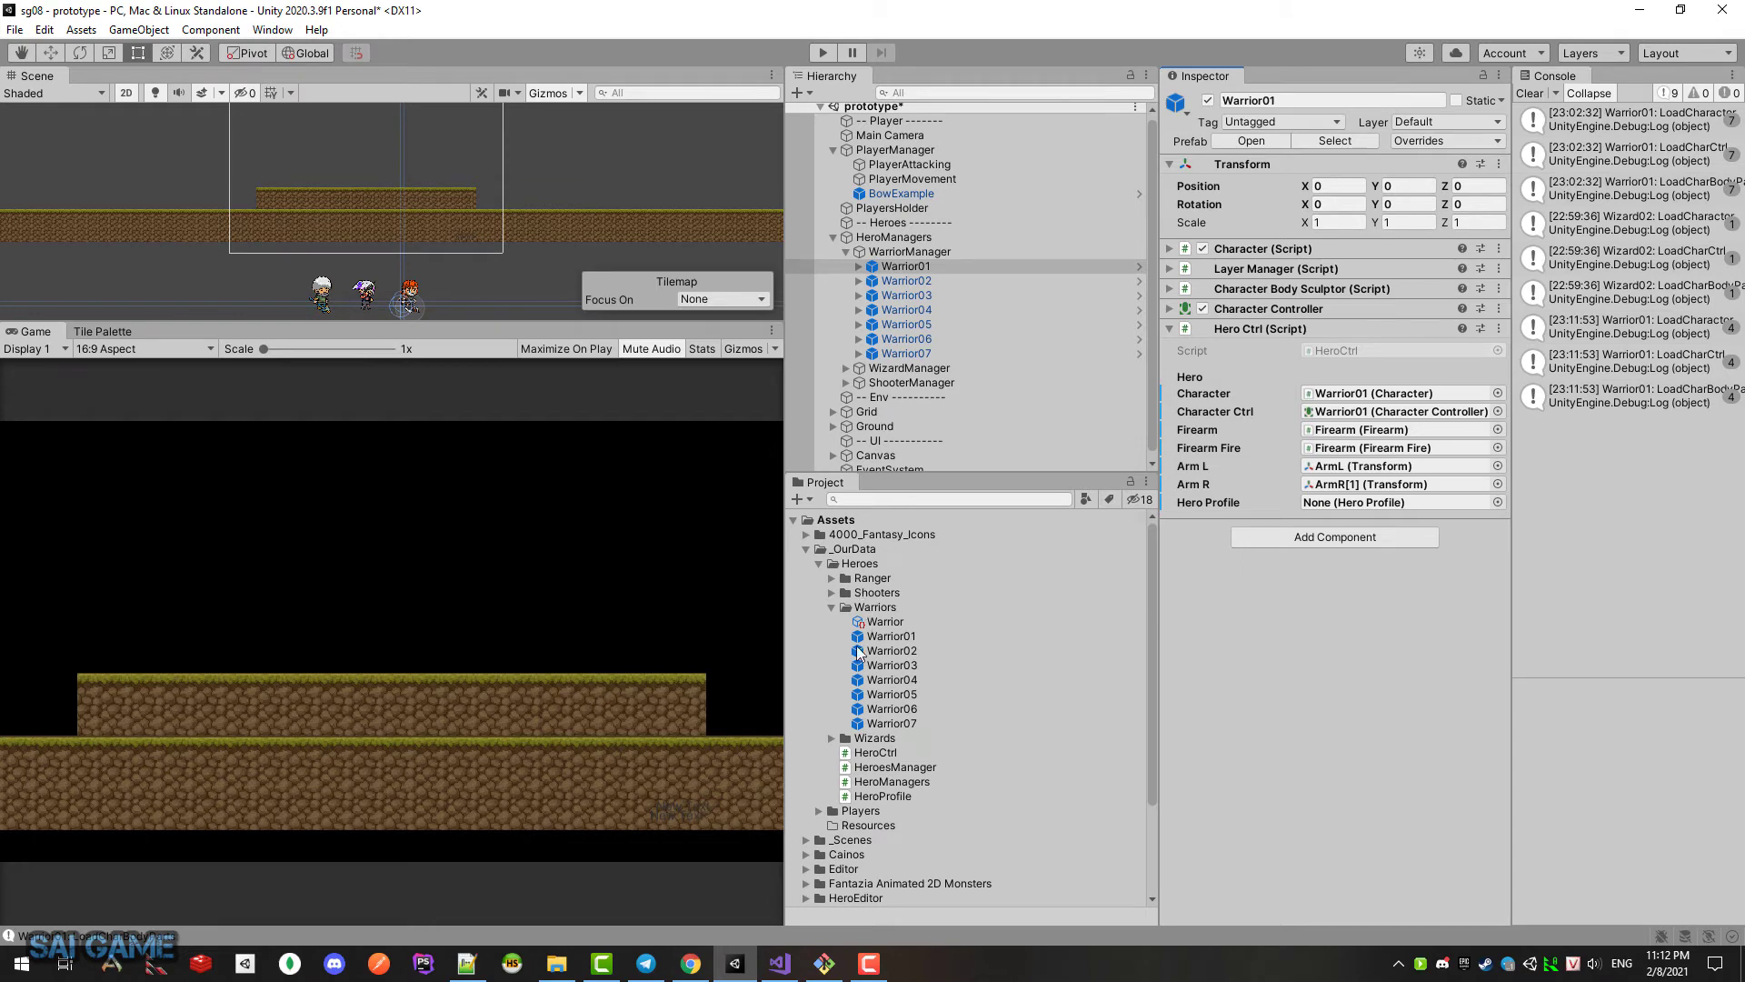
Step: Move the Warrior hero profile asset into the Resources folder and inspect Warrior01
{"action": "left_click", "coordinate": [831, 607]}
{"action": "left_click", "coordinate": [819, 563]}
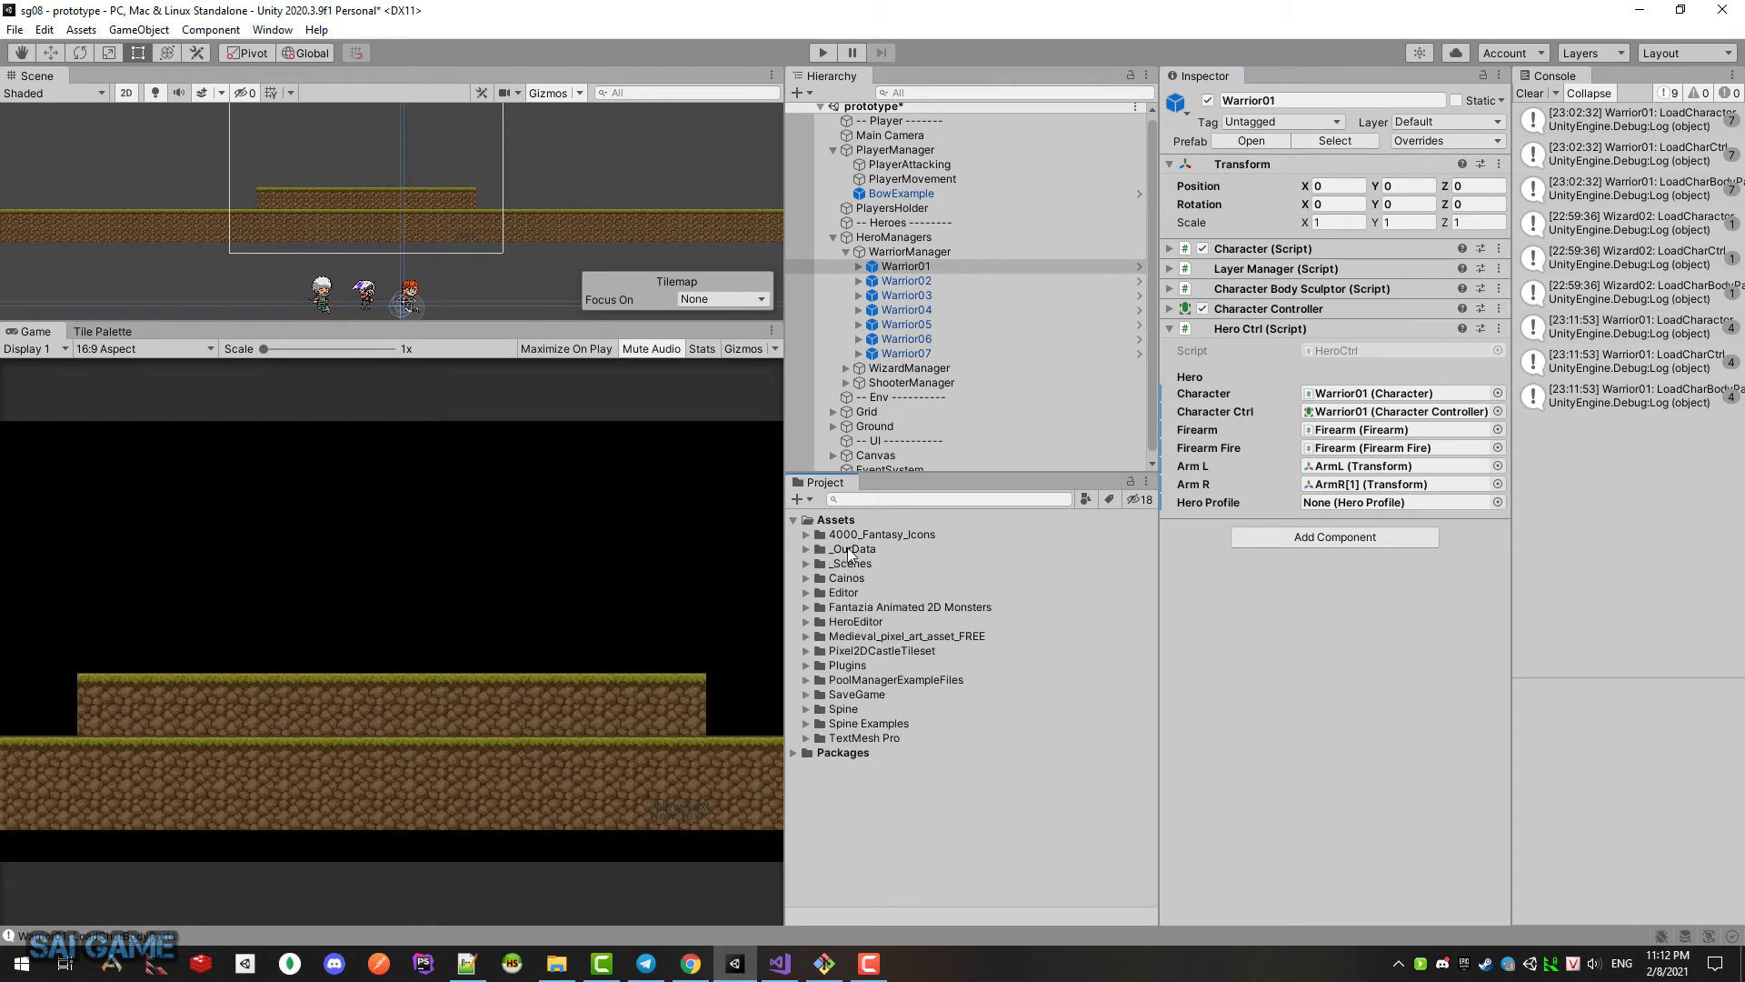
{"action": "left_click", "coordinate": [806, 549]}
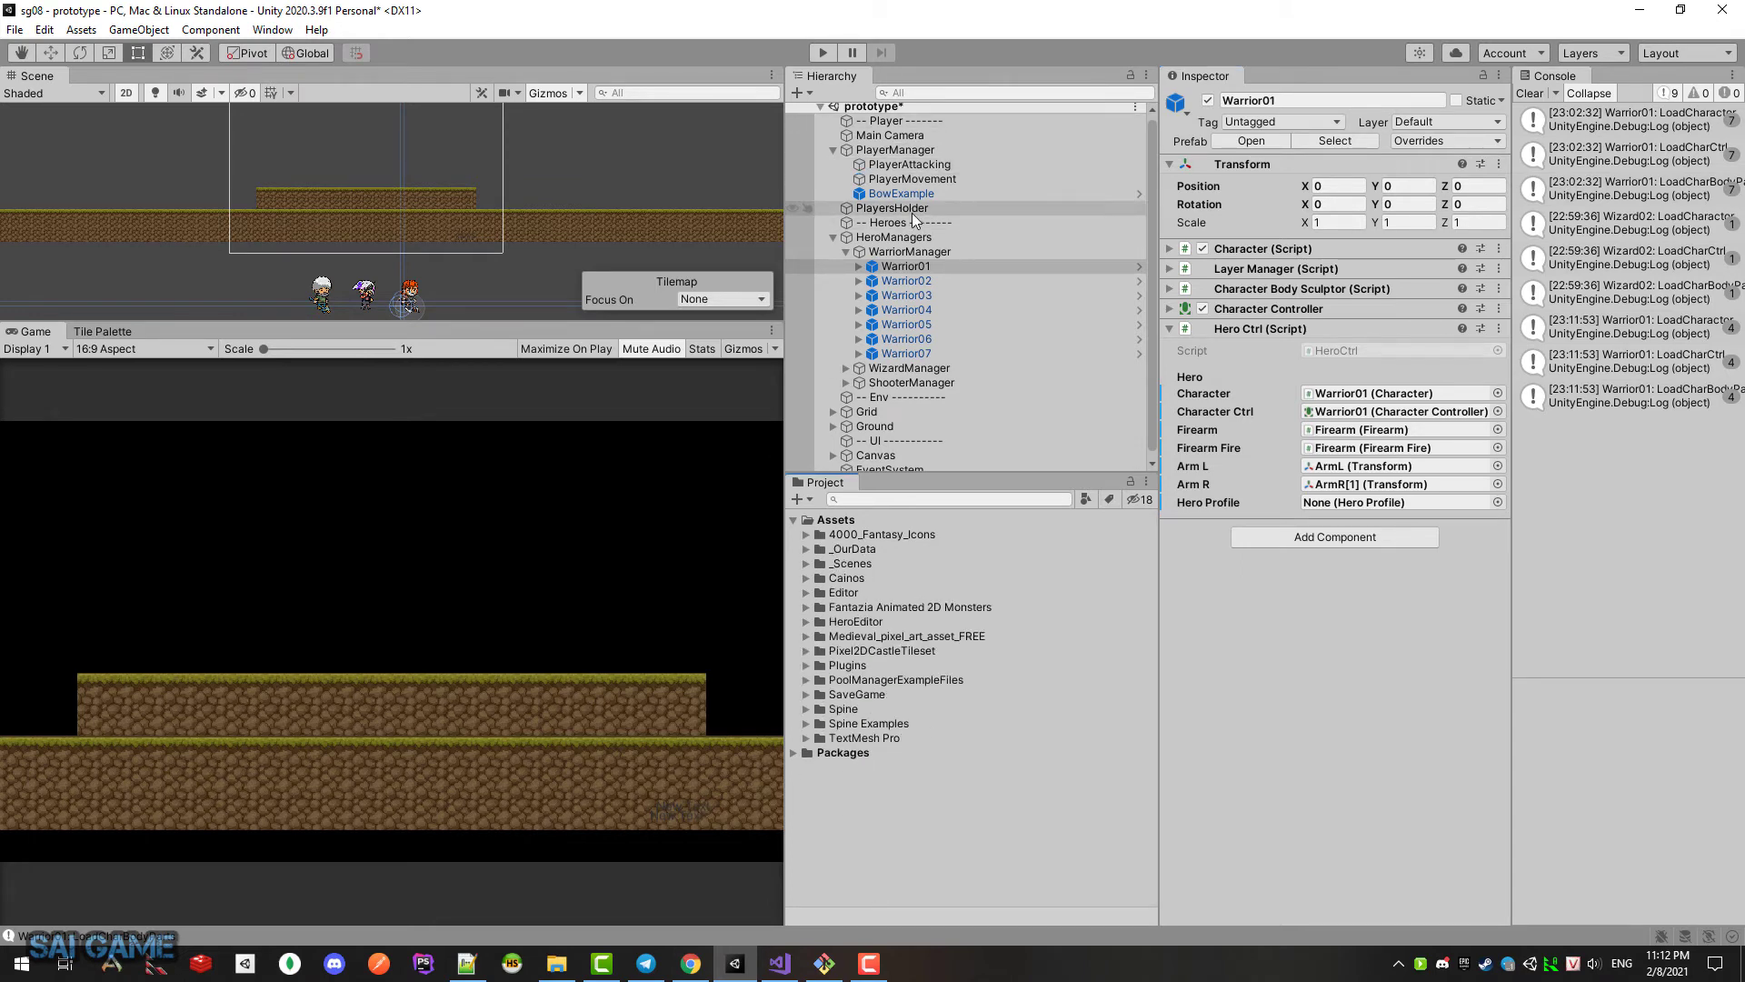
{"action": "left_click", "coordinate": [807, 549]}
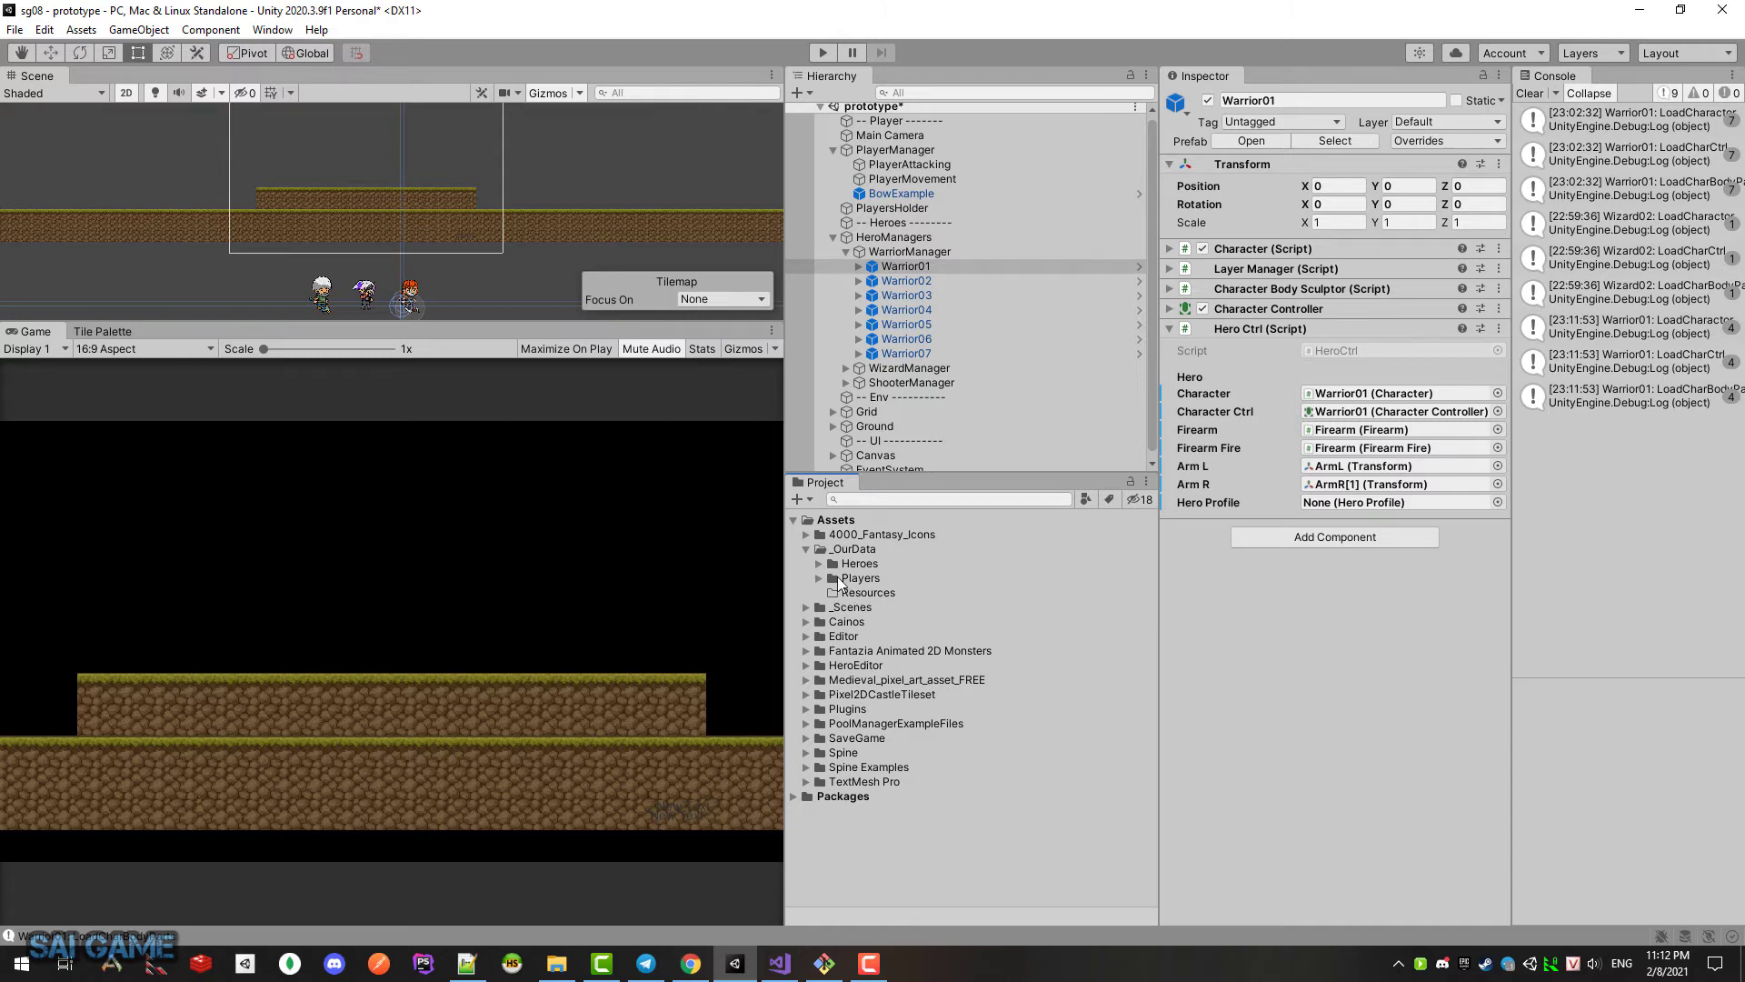
{"action": "left_click", "coordinate": [817, 564]}
{"action": "scroll", "coordinate": [855, 627], "scroll_direction": "down", "scroll_amount": 3}
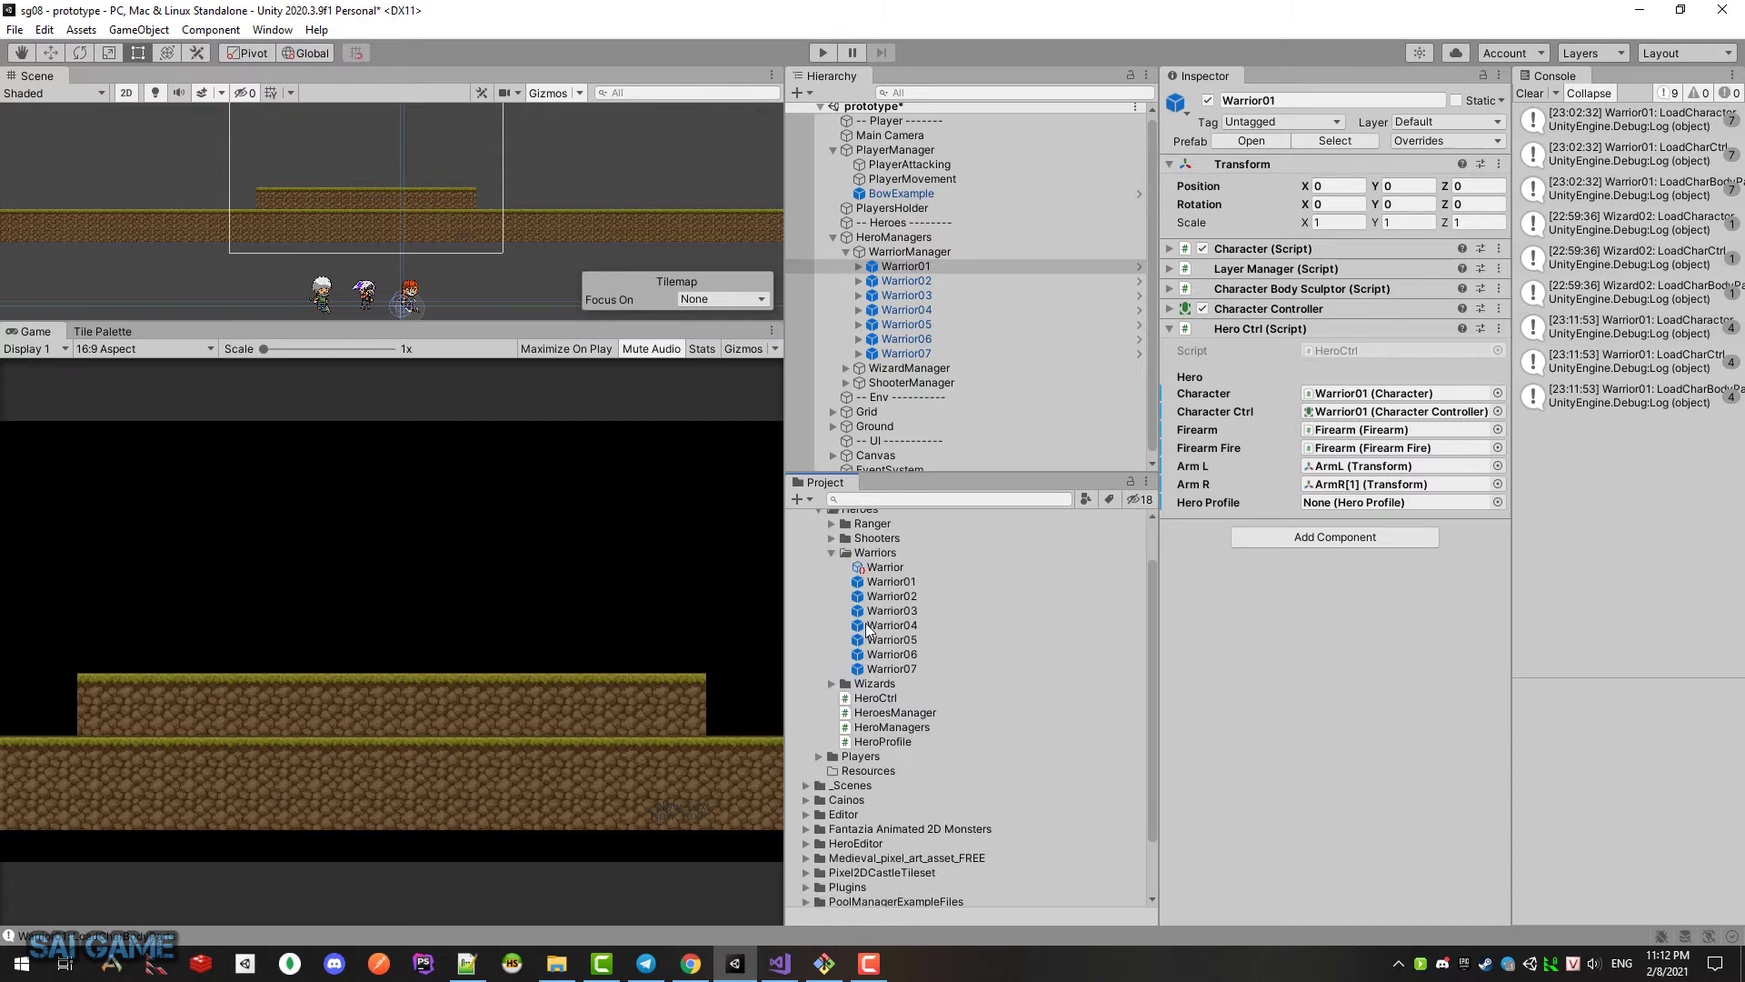
{"action": "left_click", "coordinate": [879, 573]}
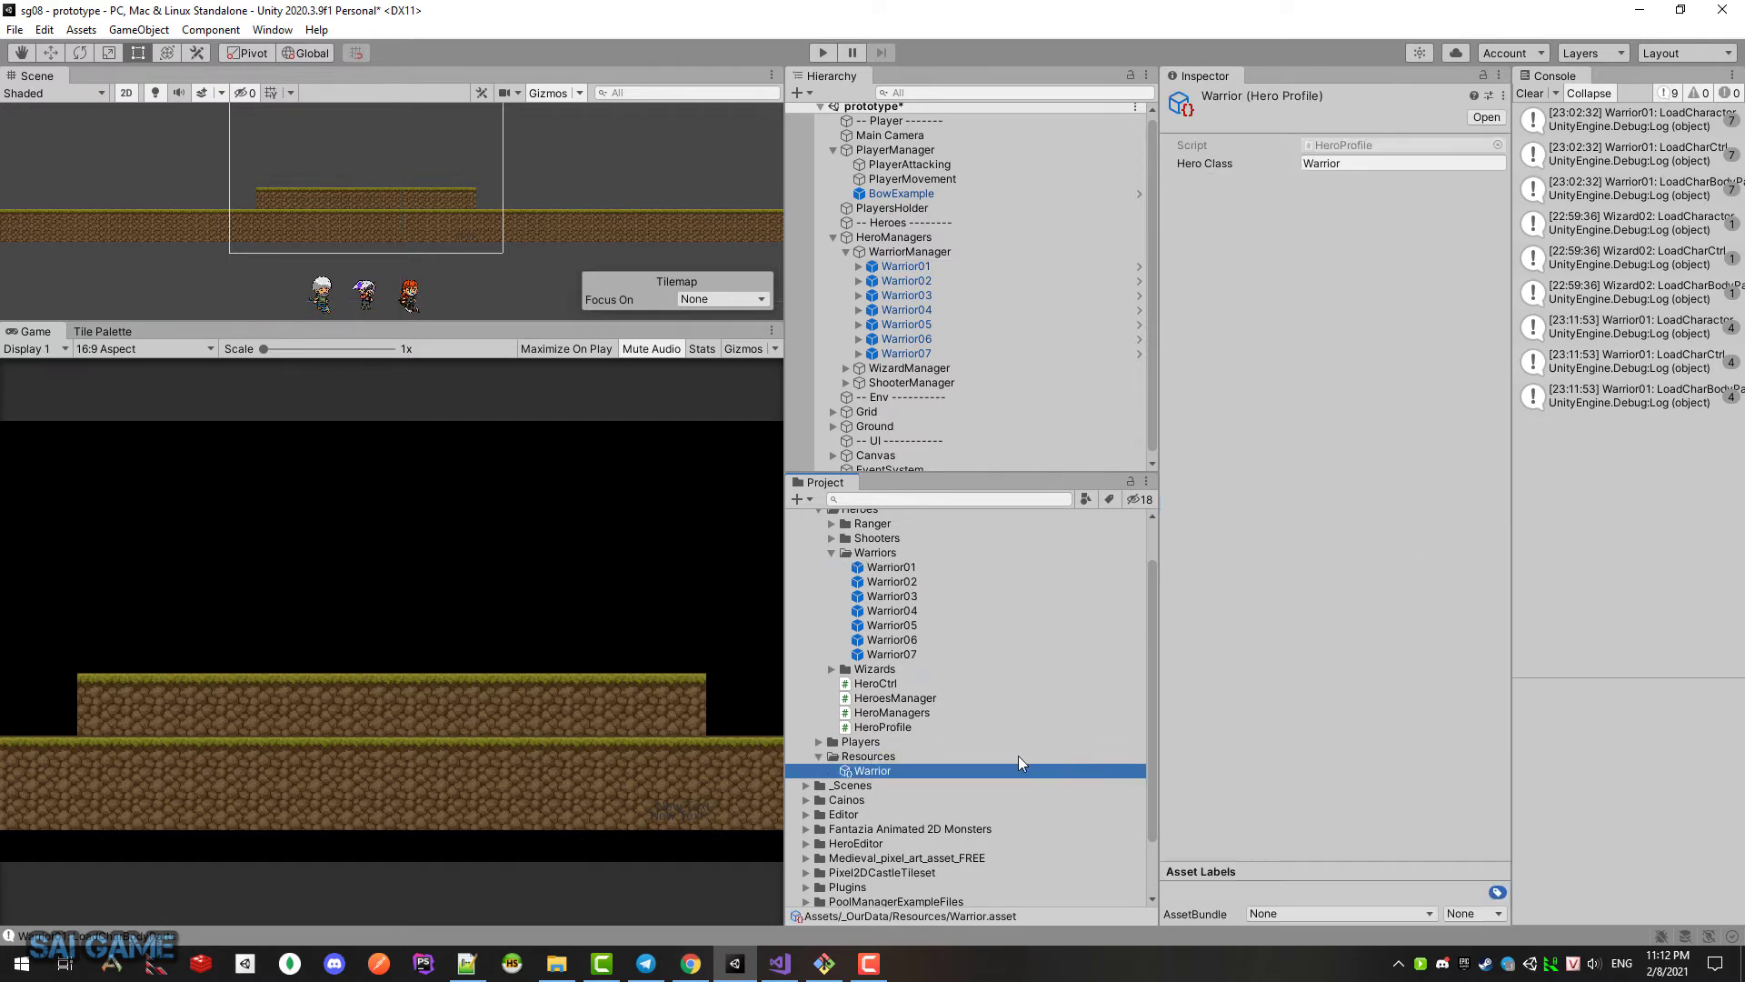
{"action": "left_click", "coordinate": [898, 267]}
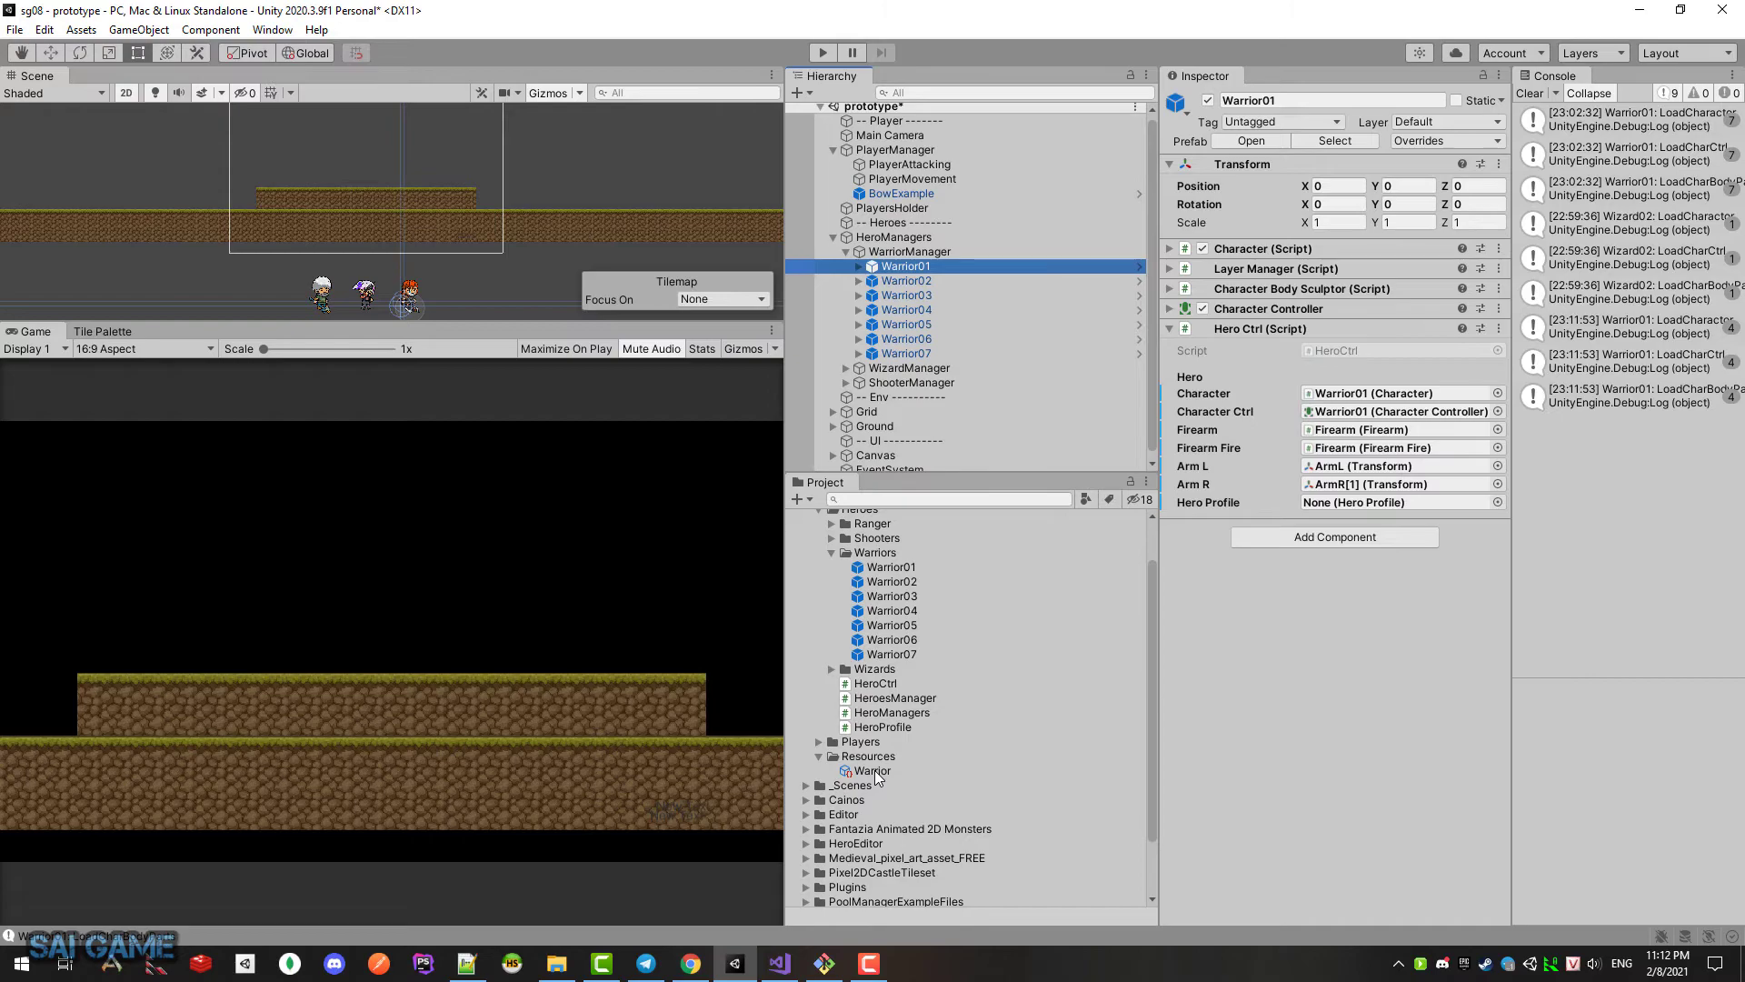
Step: Reread the forum's Resources folder advice and the question about it slowing the game down
{"action": "key", "text": "alt+Tab"}
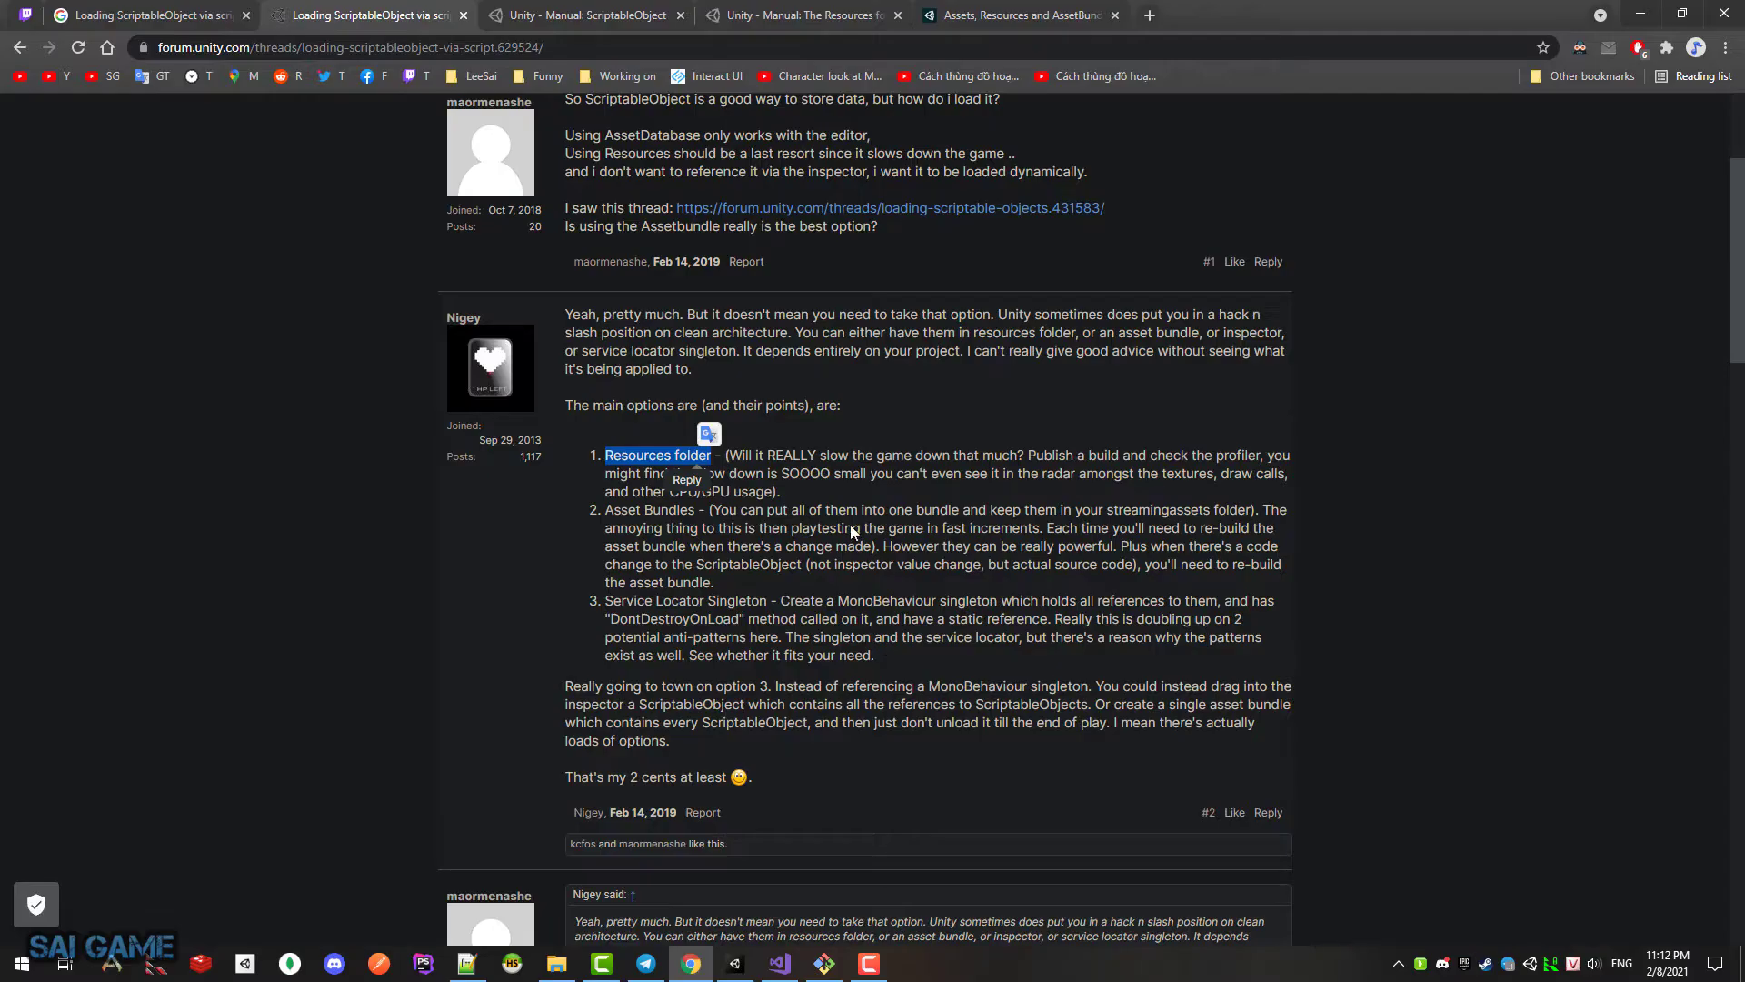
{"action": "left_click", "coordinate": [811, 502]}
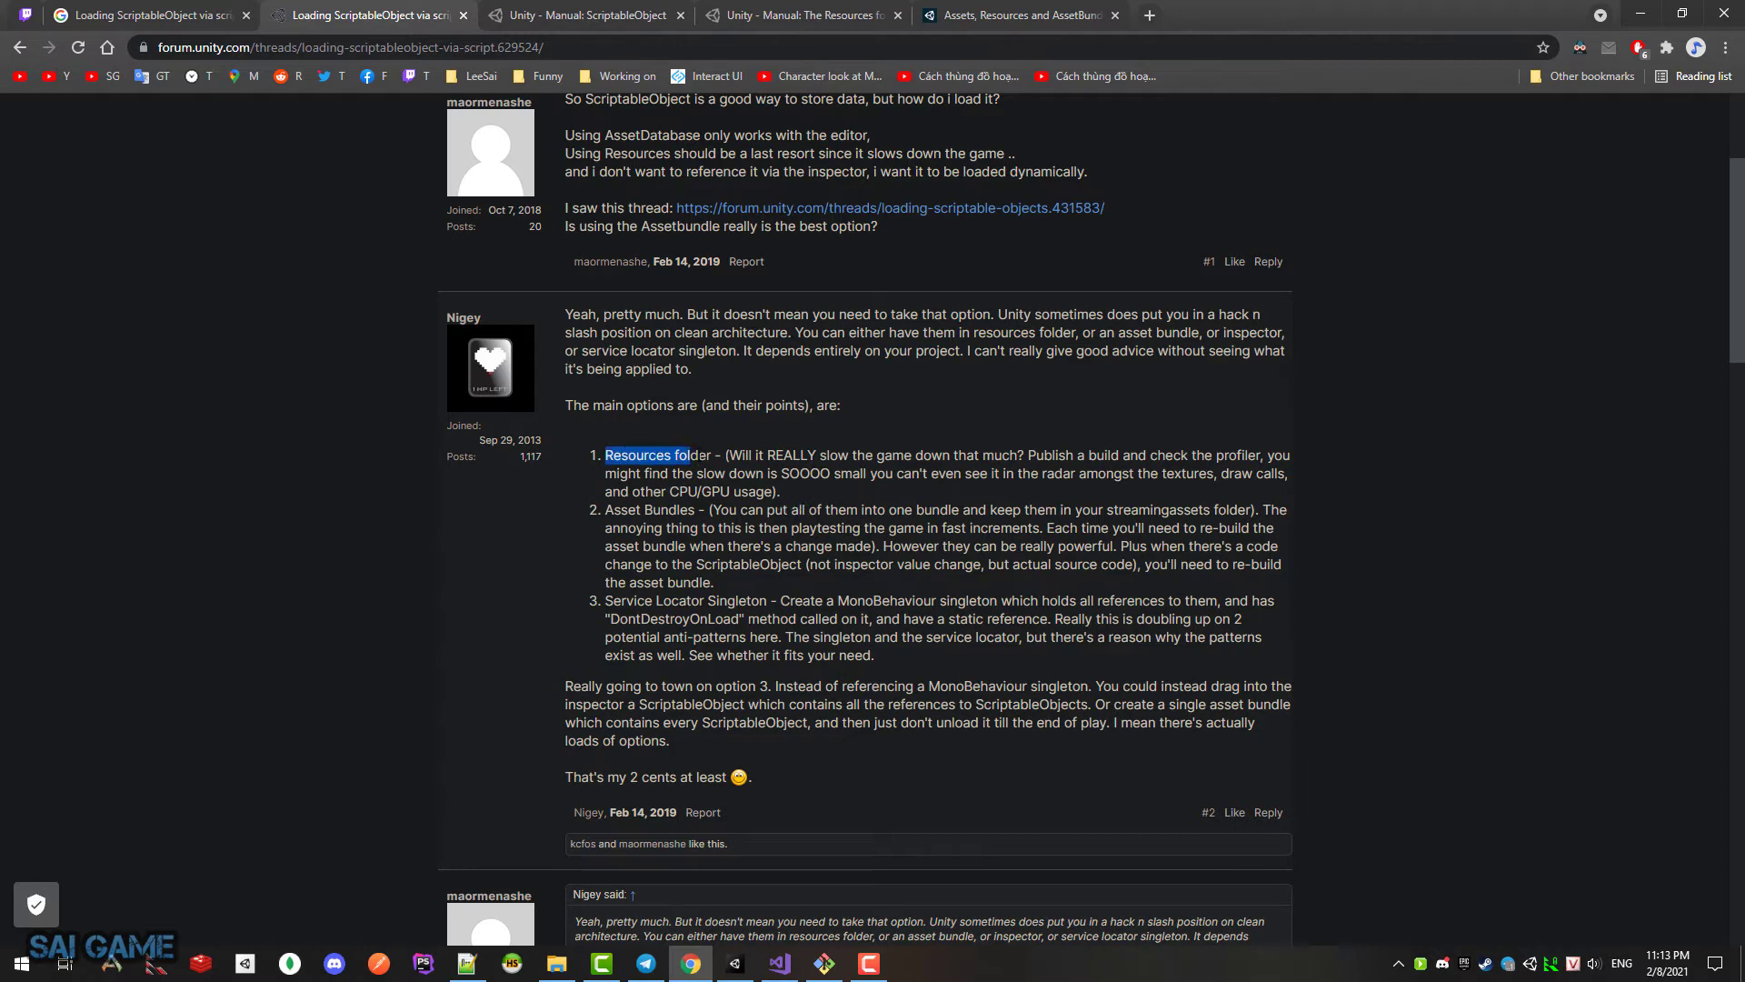
{"action": "left_click_drag", "start_coordinate": [606, 455], "coordinate": [711, 456]}
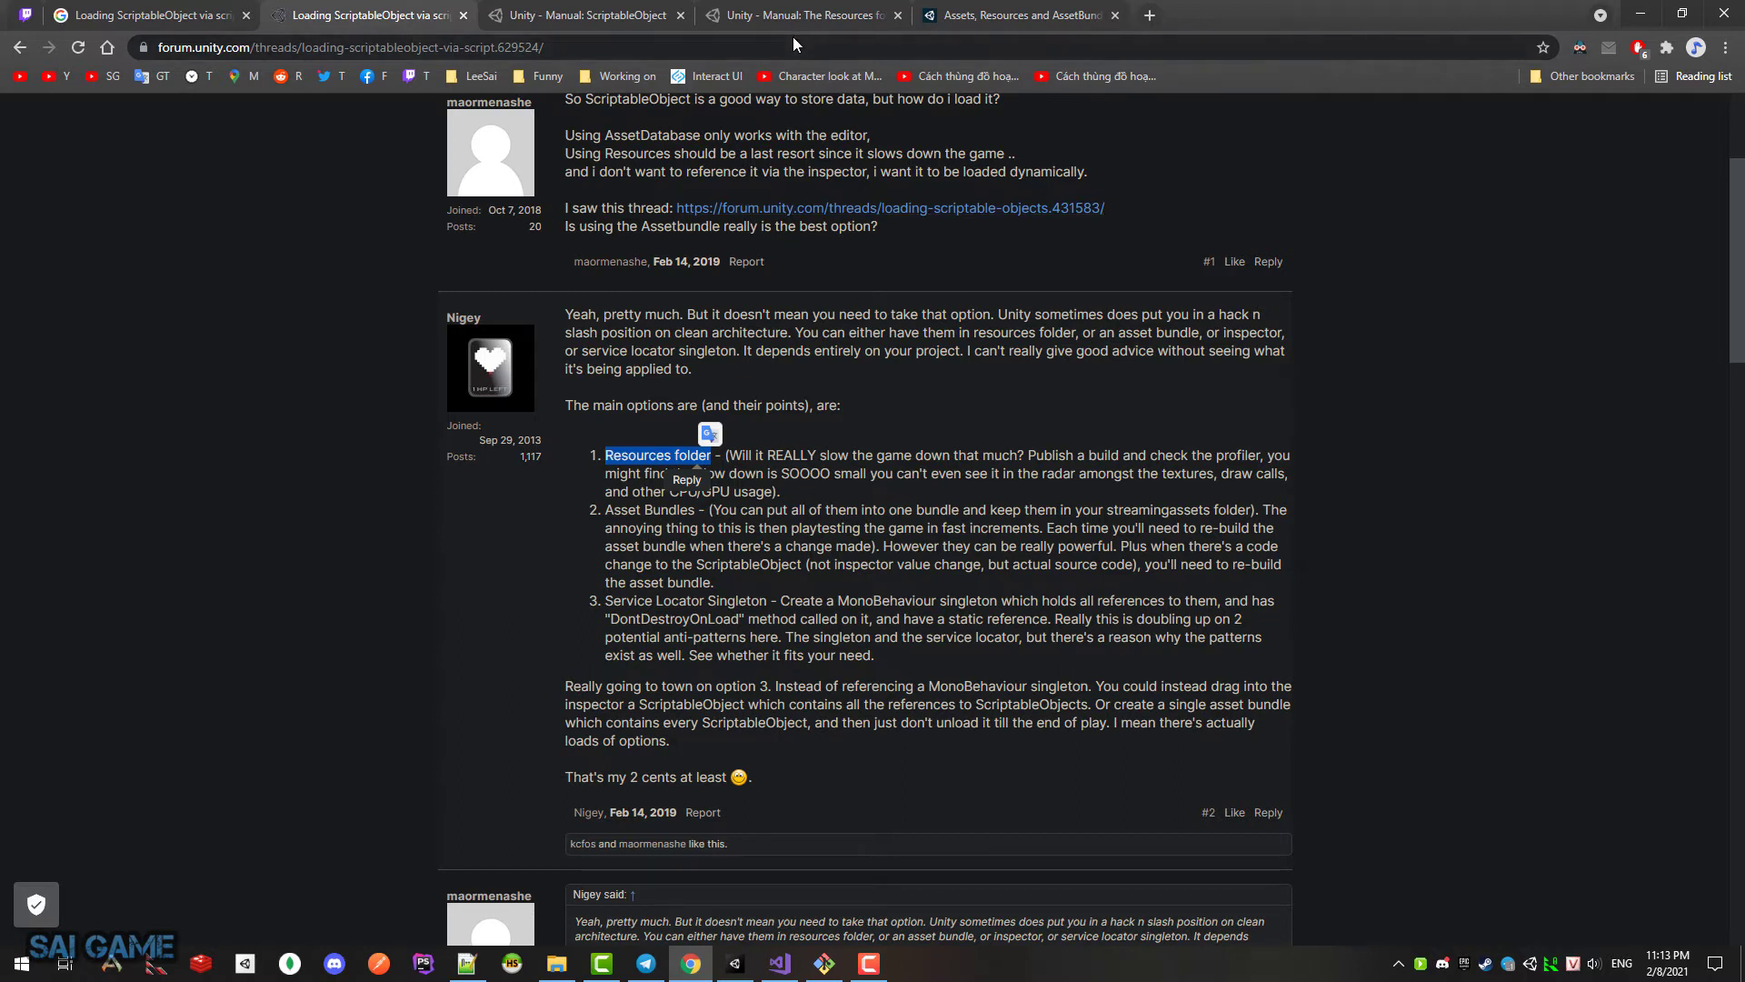
{"action": "left_click", "coordinate": [769, 474]}
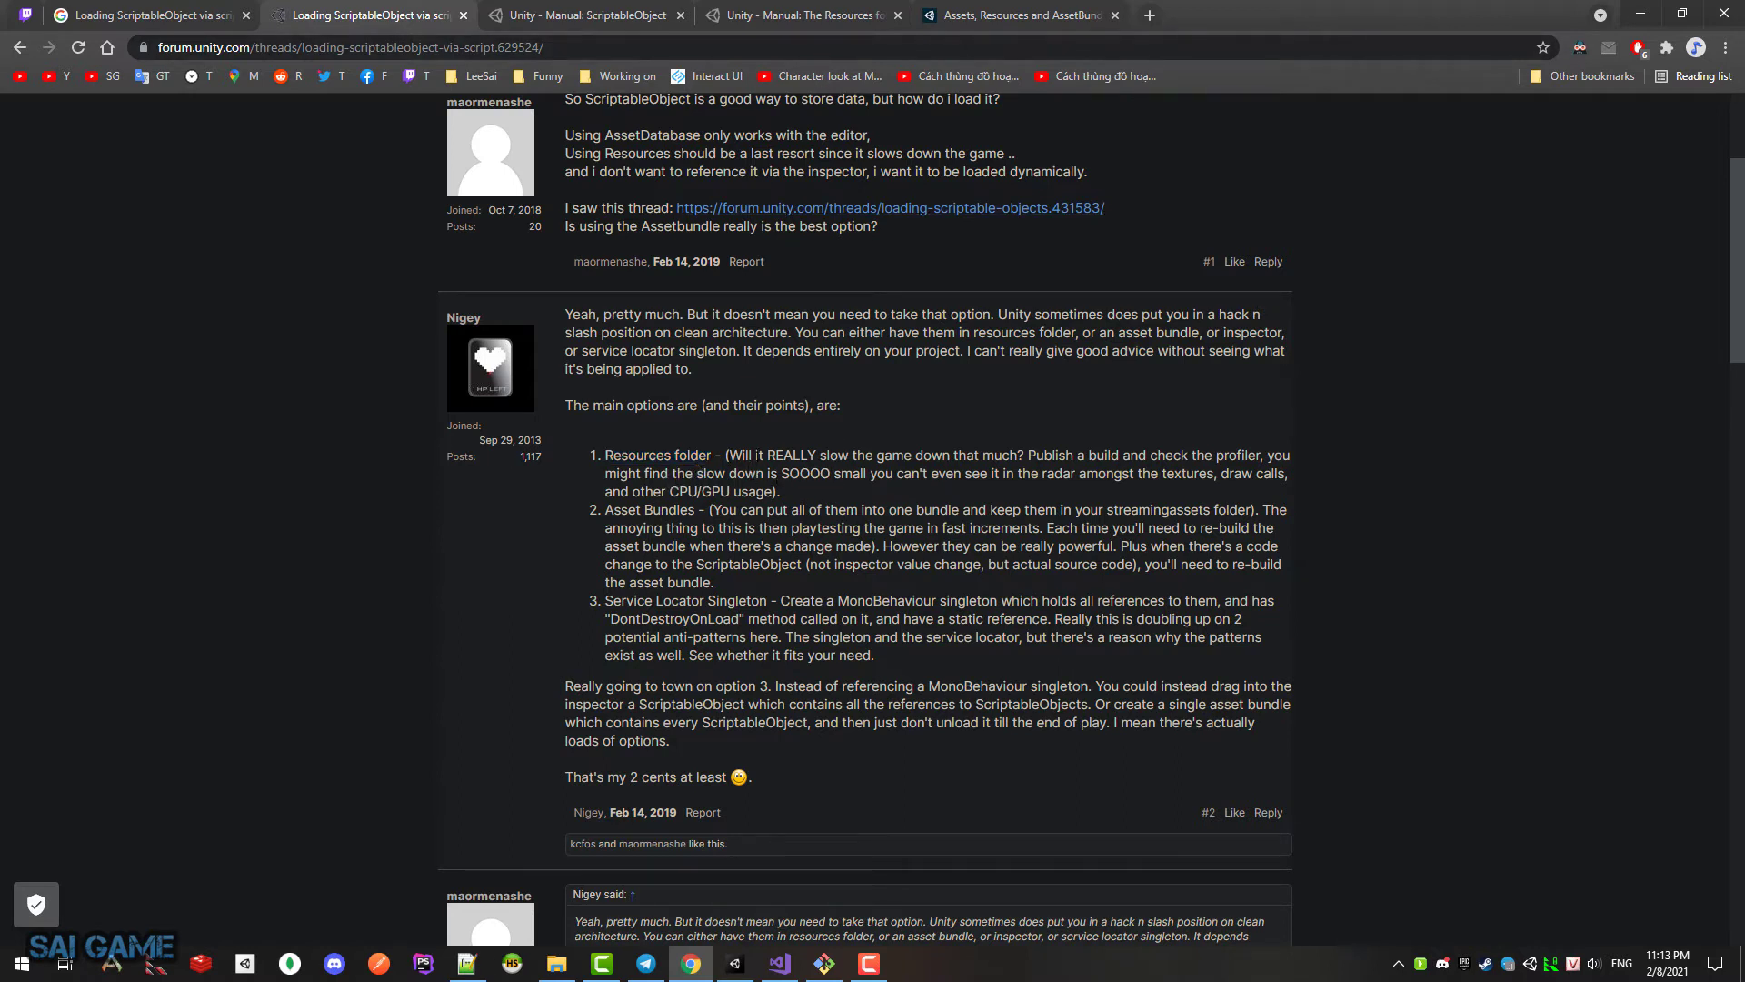
{"action": "left_click_drag", "start_coordinate": [807, 456], "coordinate": [1045, 455]}
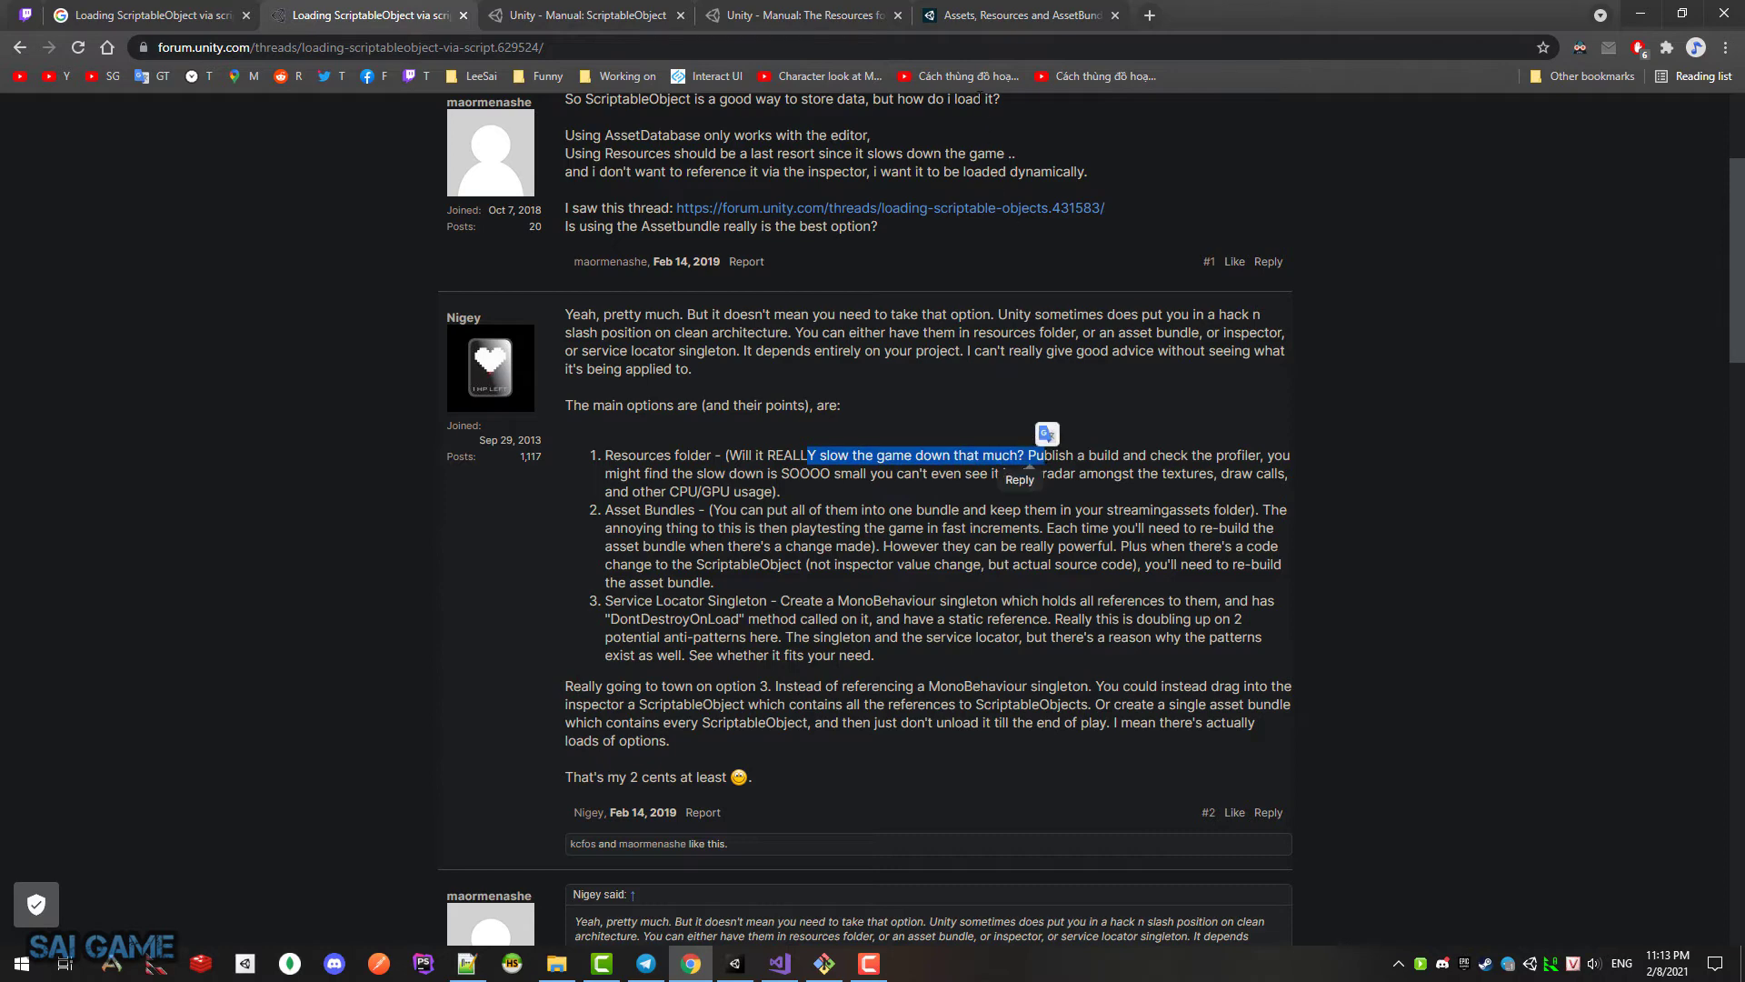
{"action": "left_click", "coordinate": [984, 17]}
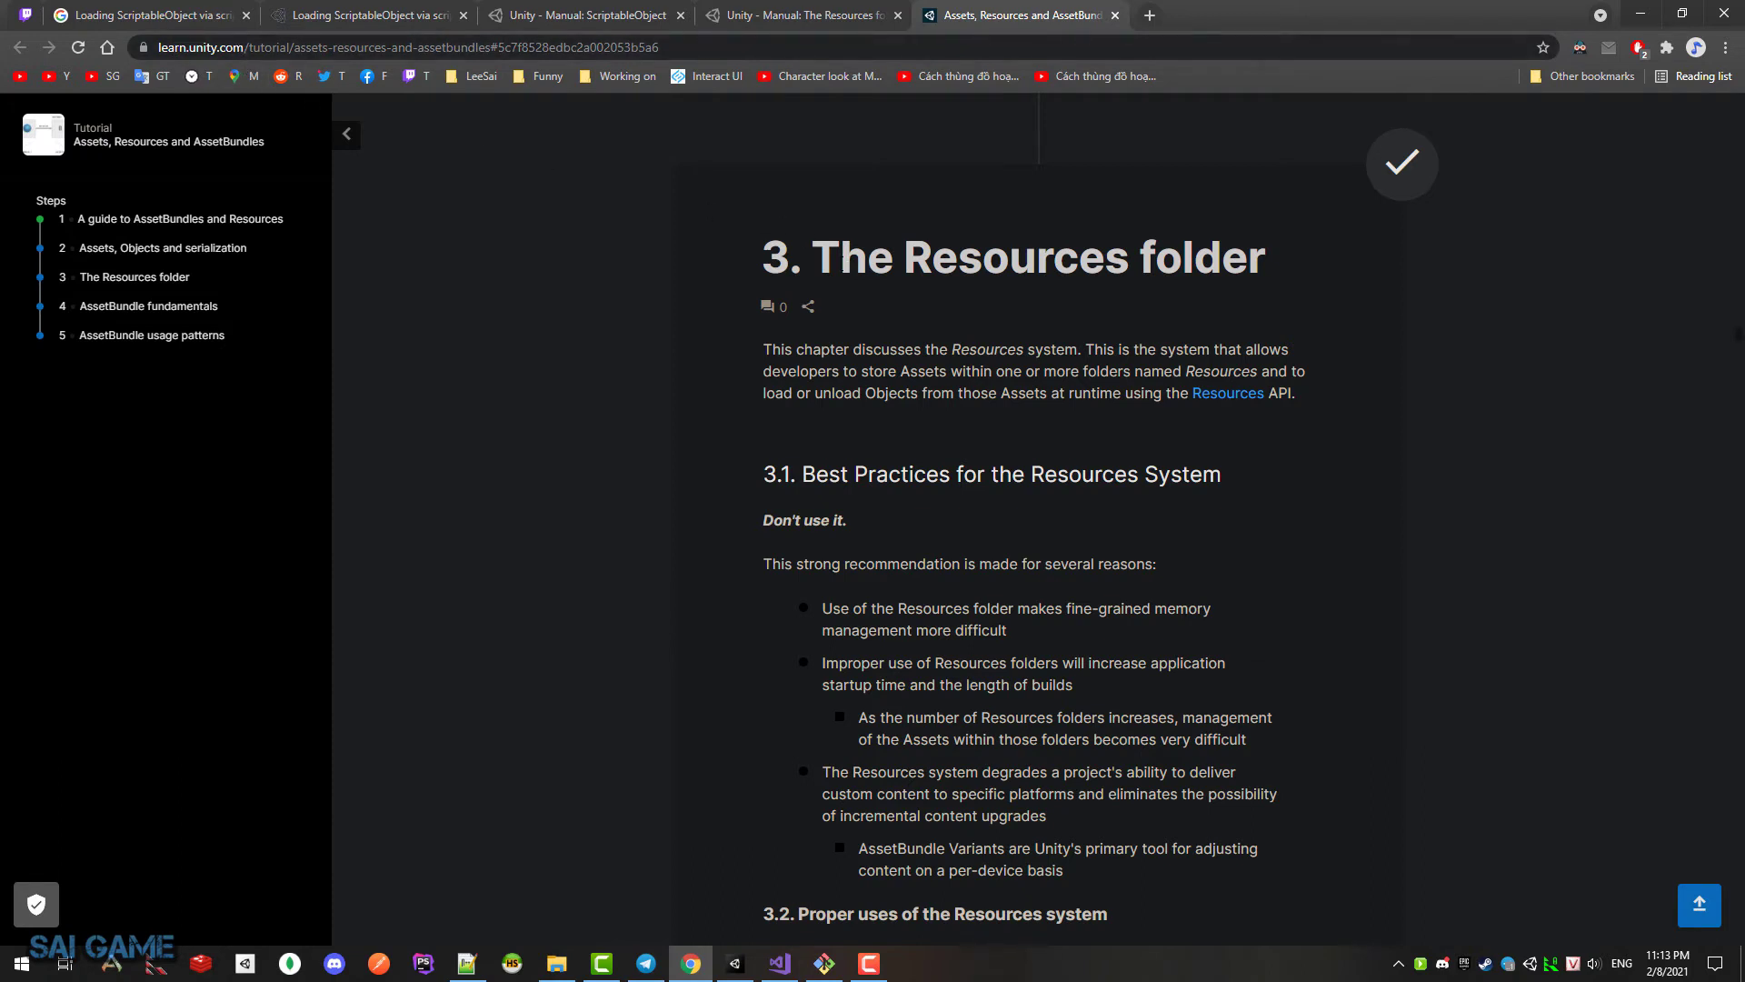
Step: Read the Resources folder chapter's 3.1 Best Practices advice: 'Don't use it.'
{"action": "left_click_drag", "start_coordinate": [813, 259], "coordinate": [1273, 259]}
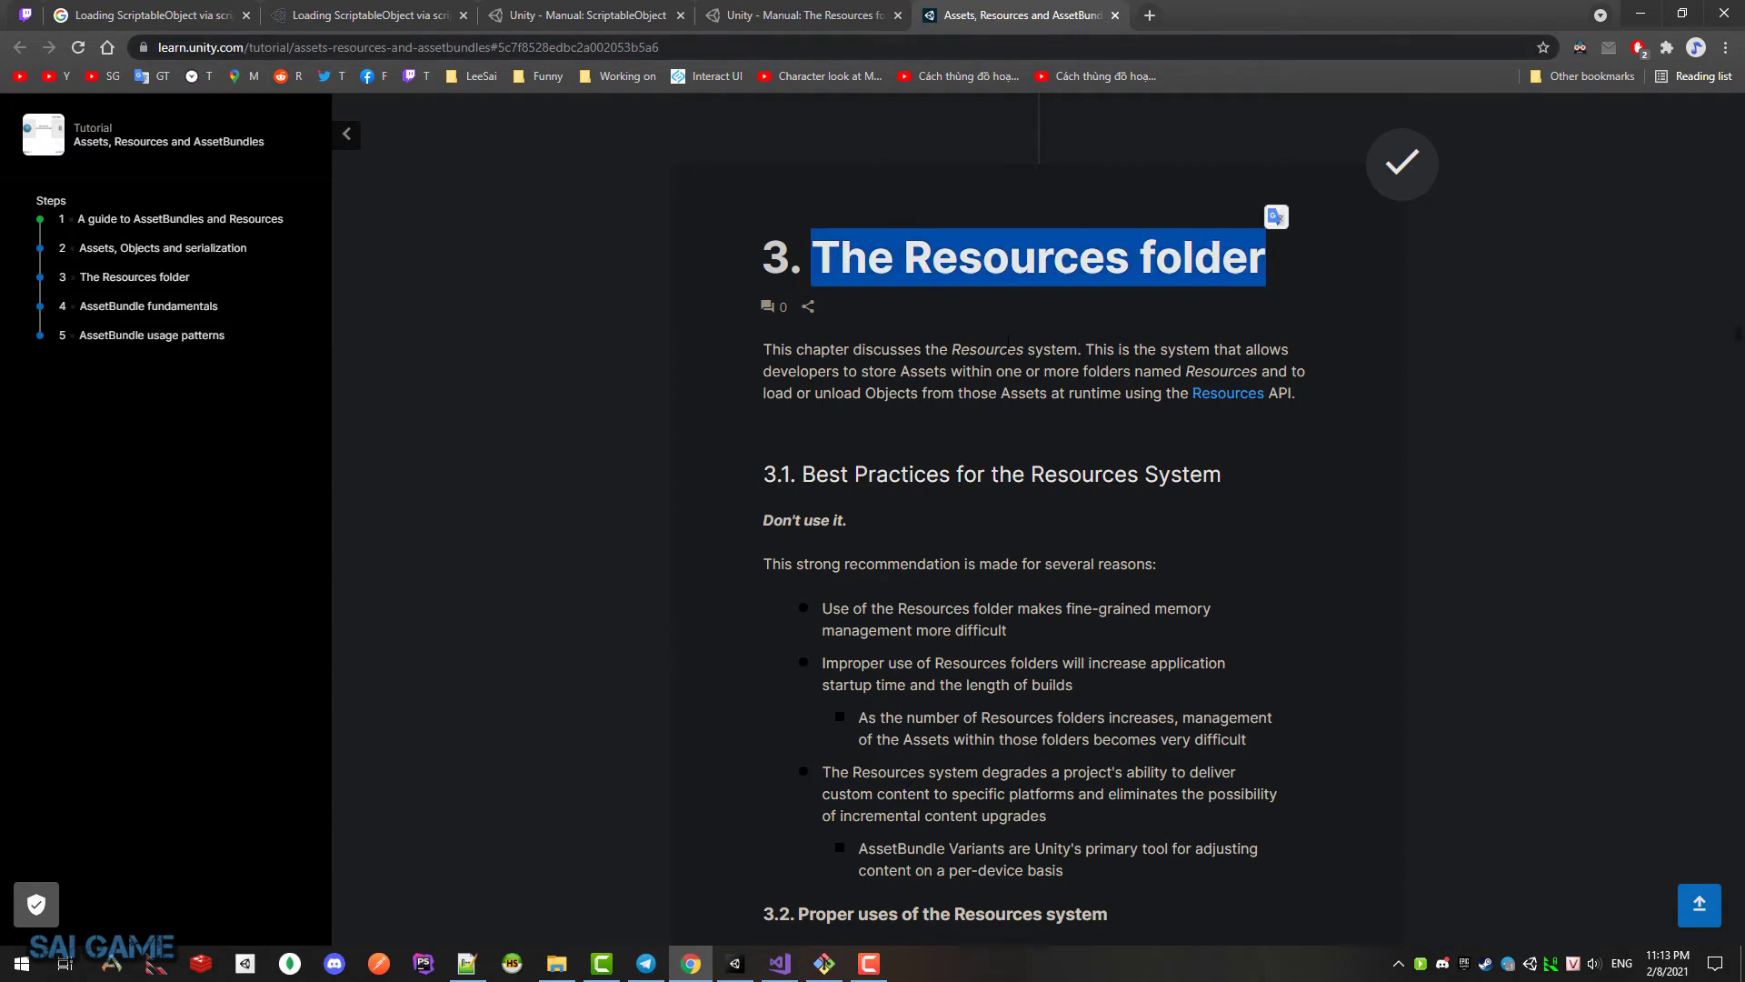
{"action": "left_click_drag", "start_coordinate": [802, 473], "coordinate": [984, 473]}
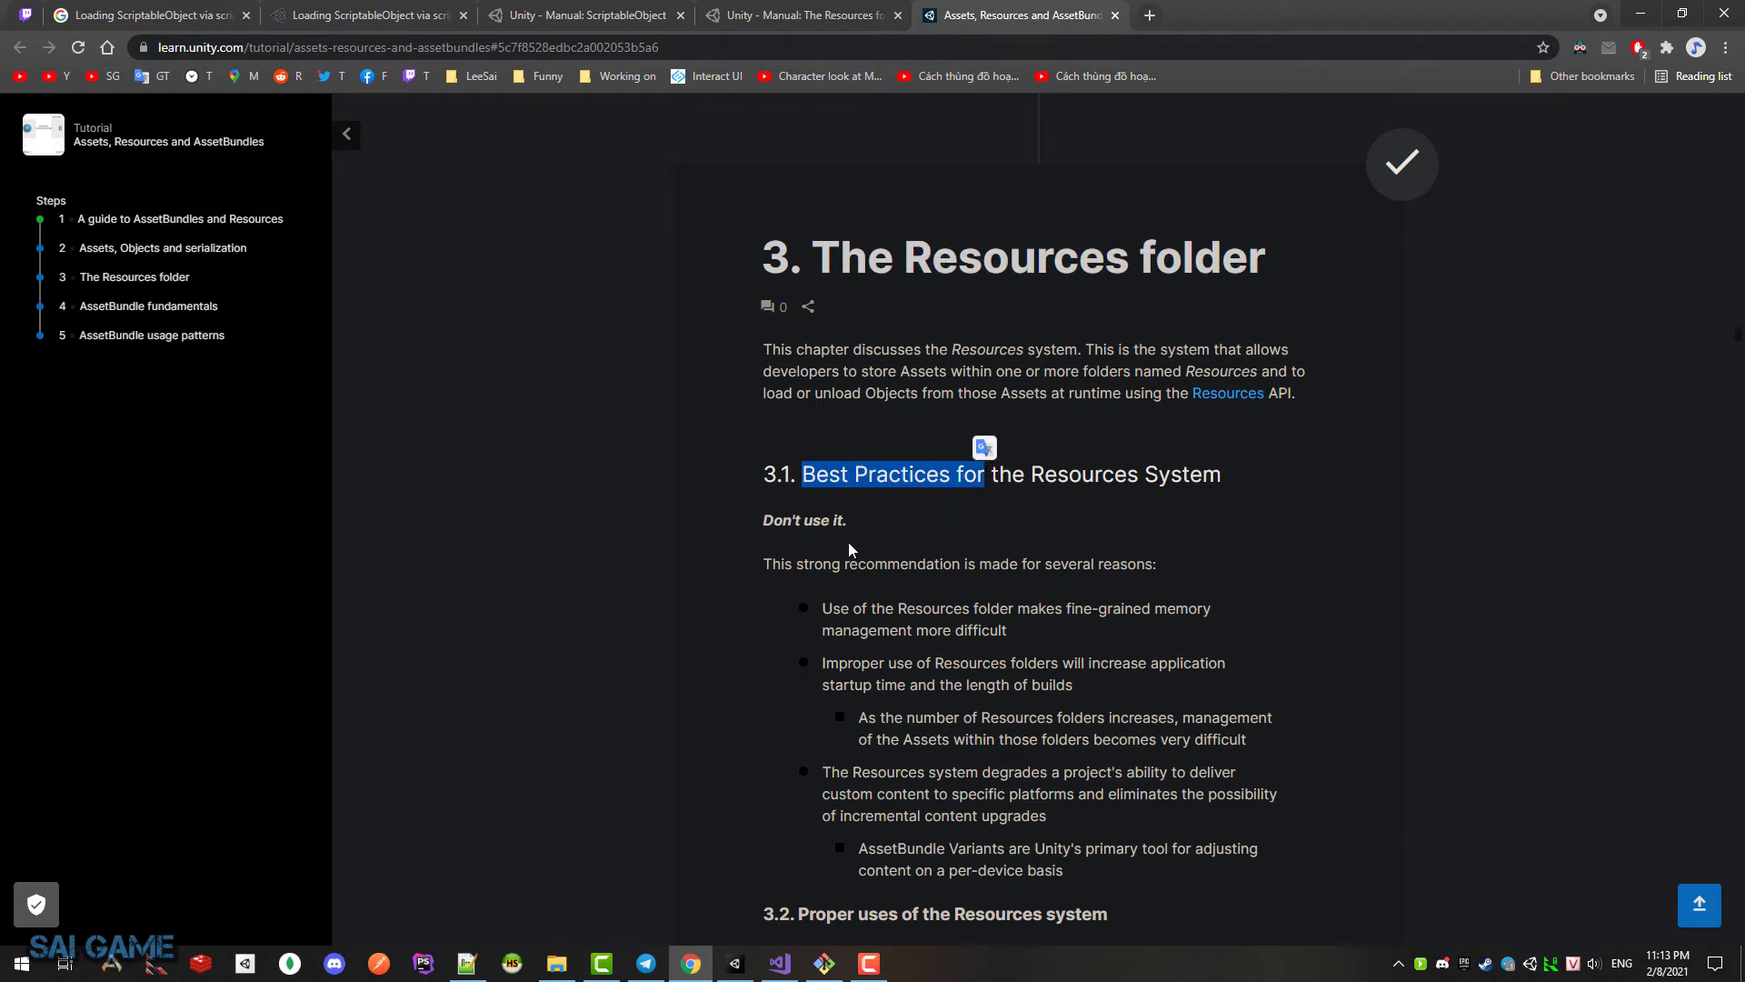
{"action": "left_click_drag", "start_coordinate": [763, 520], "coordinate": [868, 525]}
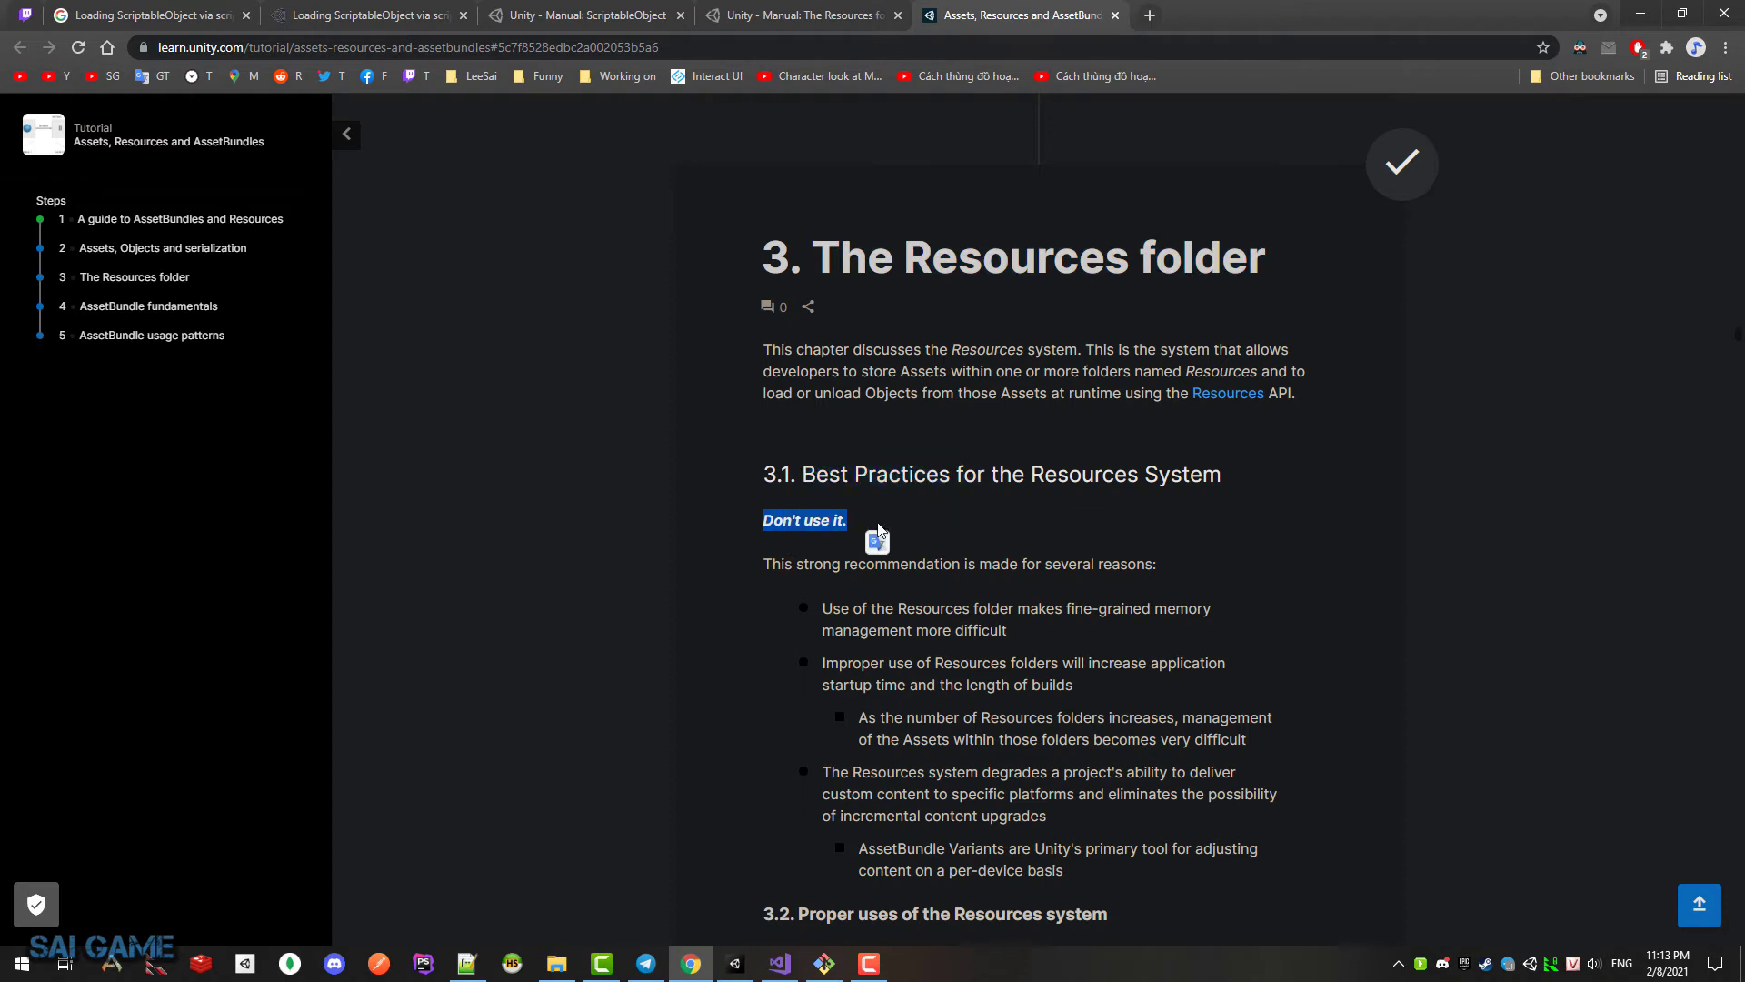
{"action": "left_click", "coordinate": [943, 507]}
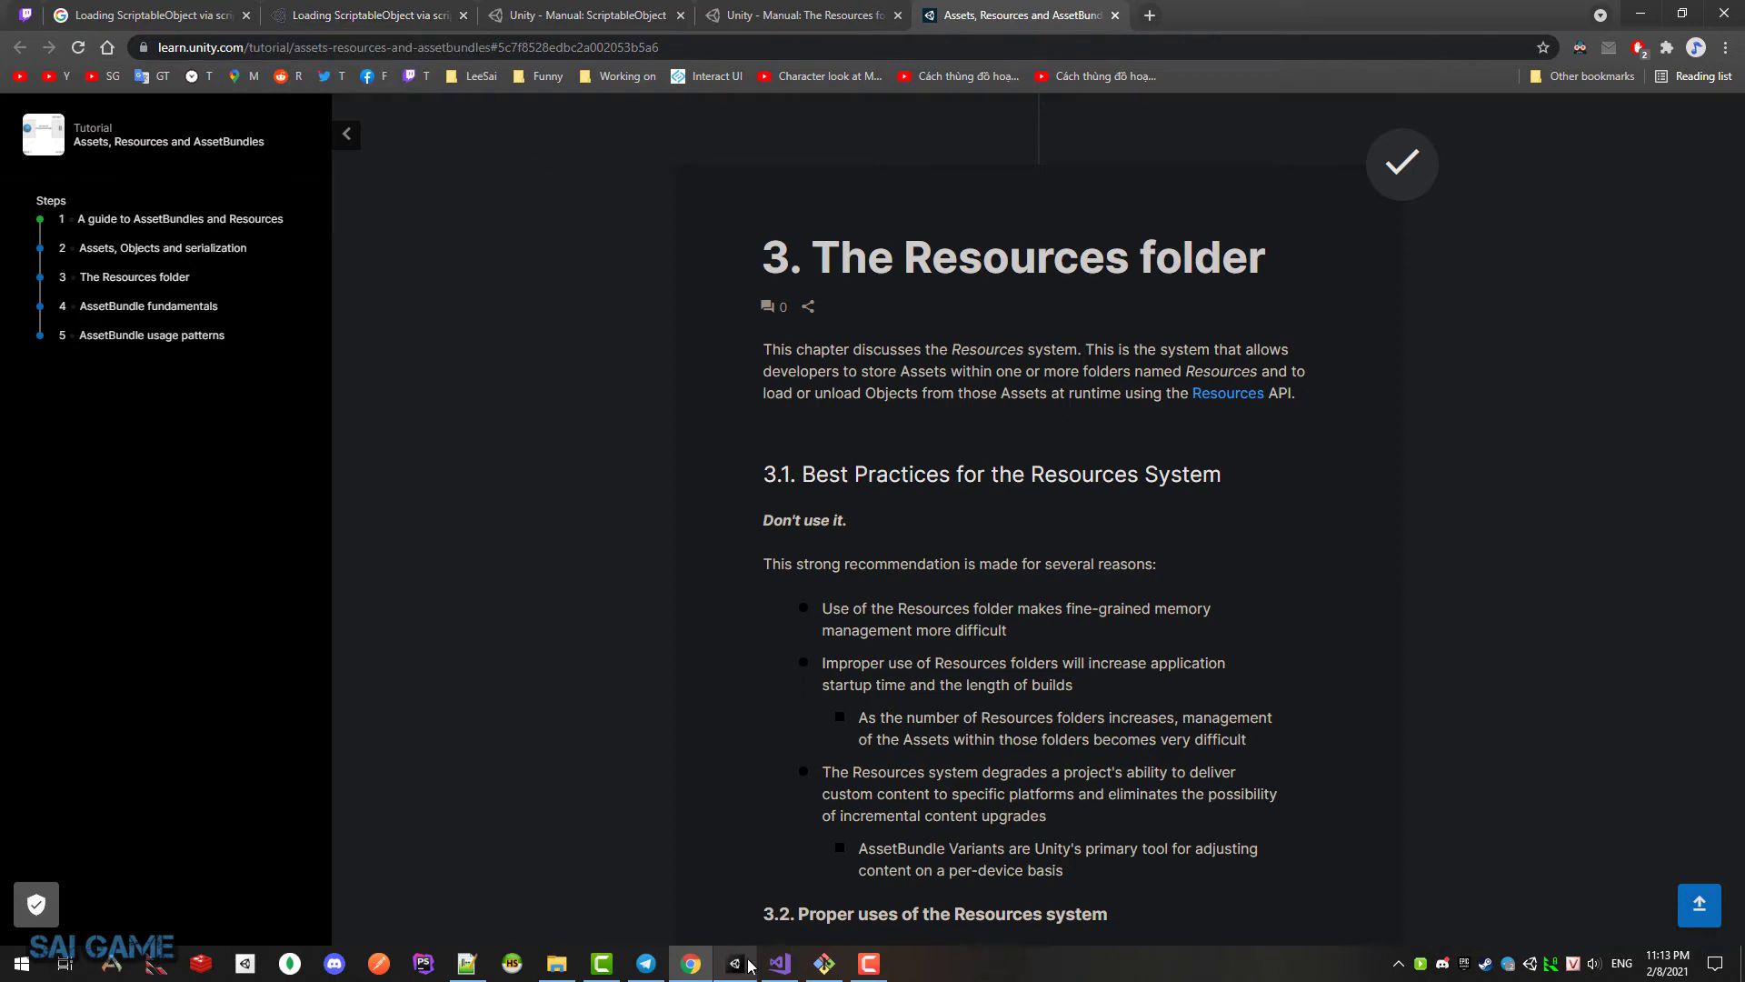
{"action": "left_click", "coordinate": [740, 19]}
Step: Reopen the forum thread and review option 1 of the reply
{"action": "left_click", "coordinate": [627, 15]}
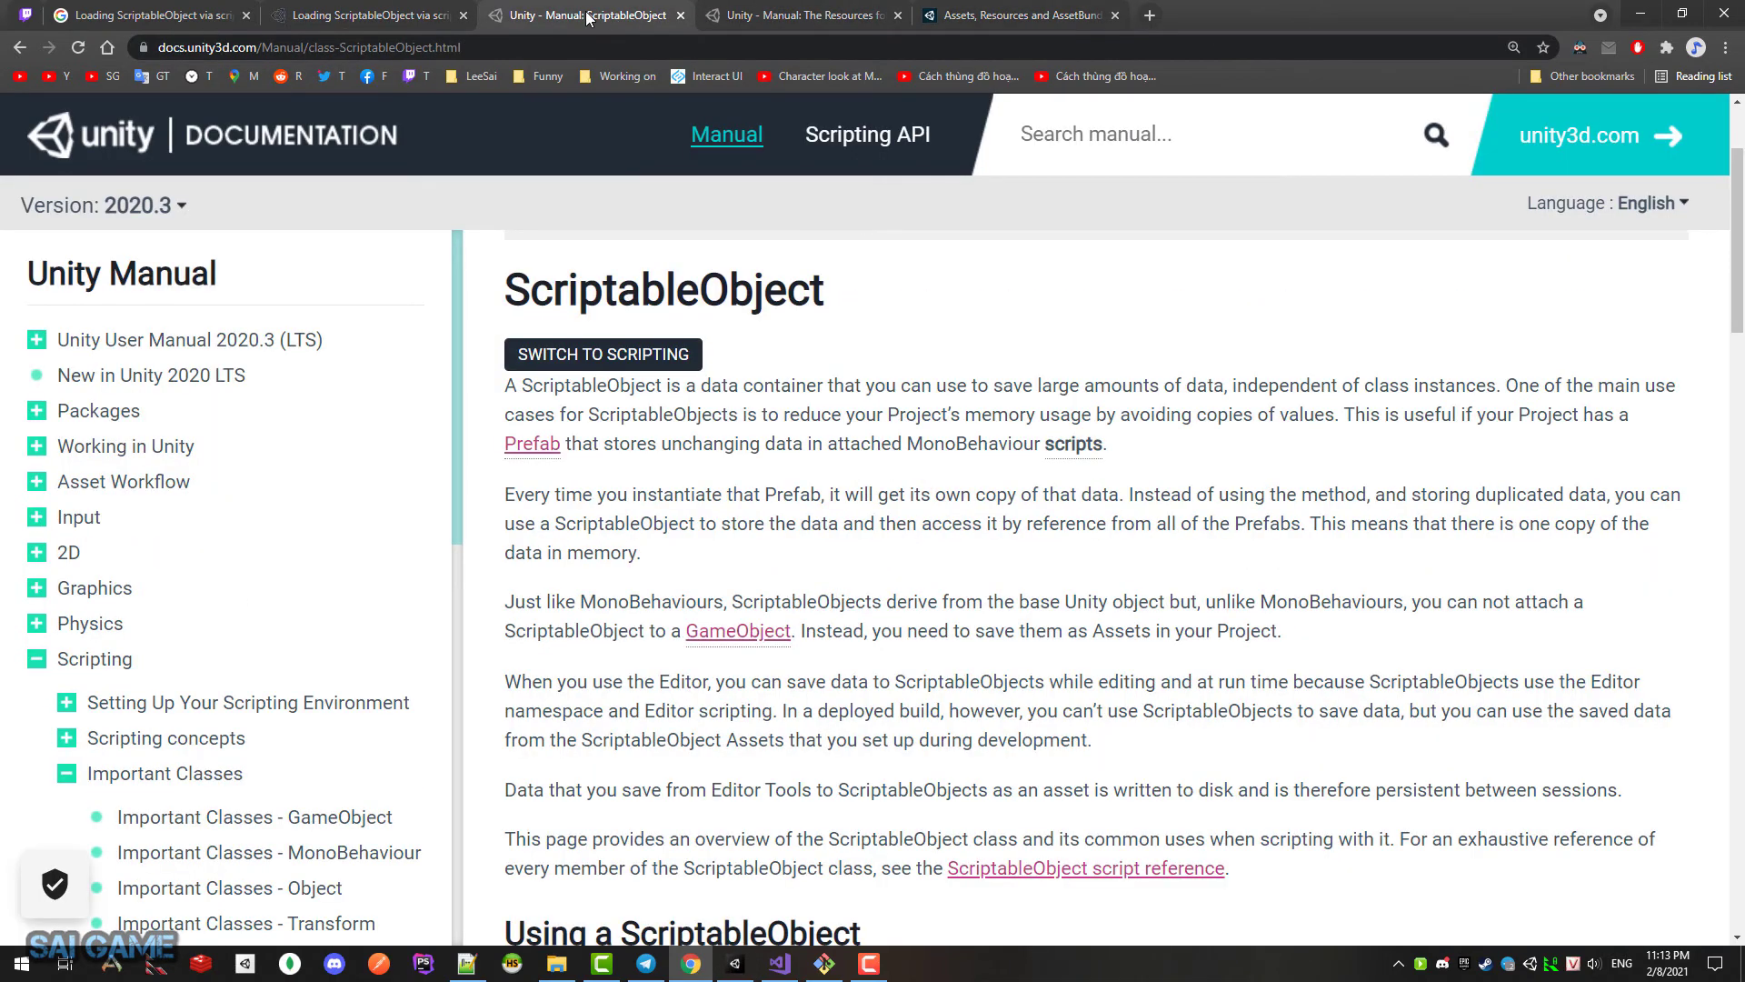
{"action": "left_click", "coordinate": [357, 15]}
{"action": "left_click_drag", "start_coordinate": [606, 455], "coordinate": [818, 455]}
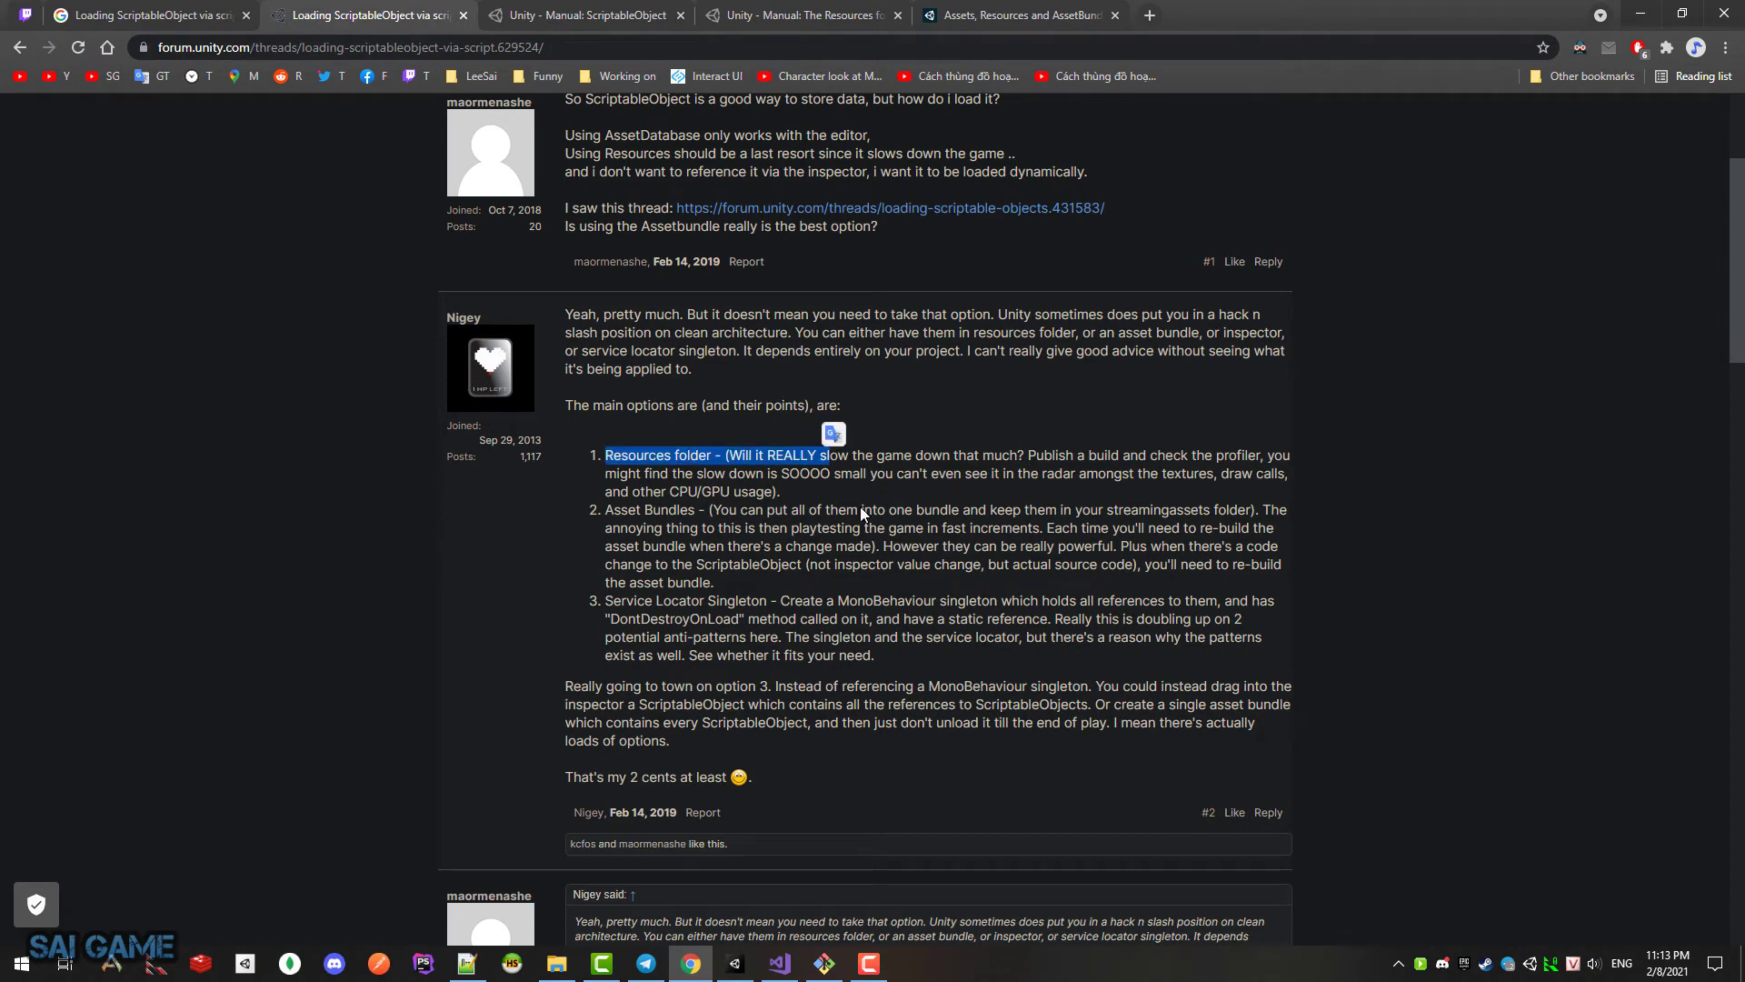
{"action": "left_click", "coordinate": [815, 467]}
Step: Study the Asset Bundles option explained in the forum reply
{"action": "left_click_drag", "start_coordinate": [605, 510], "coordinate": [694, 510]}
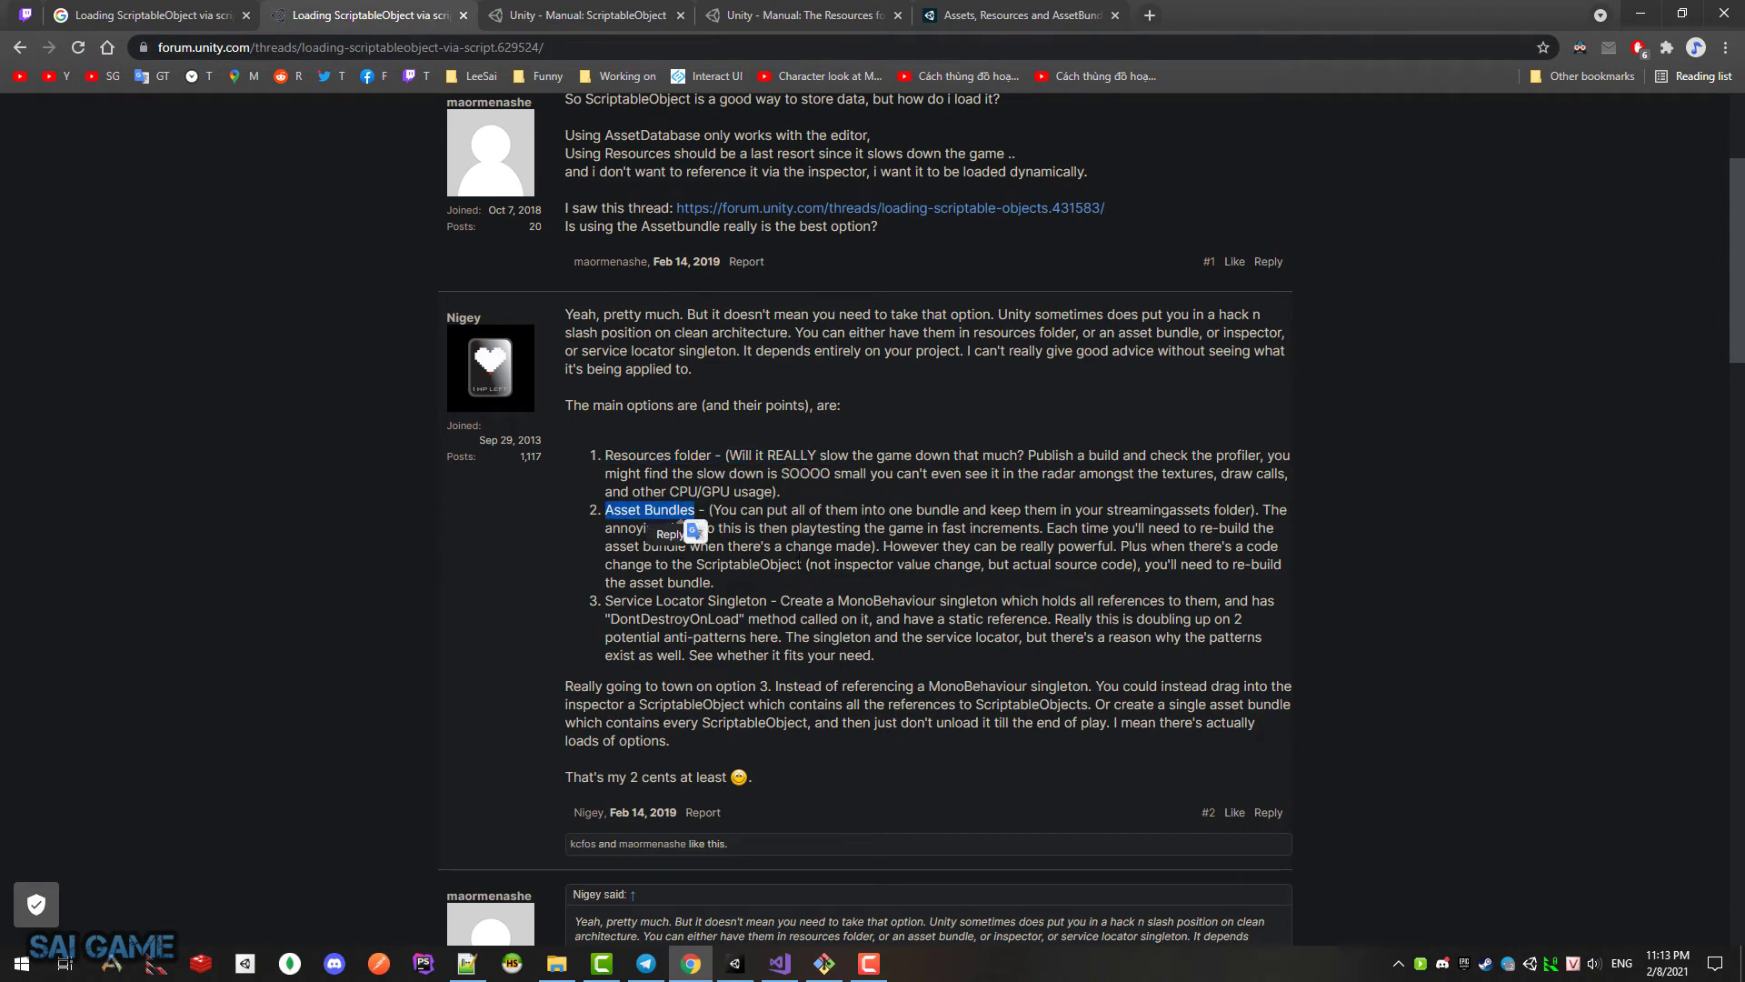
{"action": "left_click", "coordinate": [798, 562]}
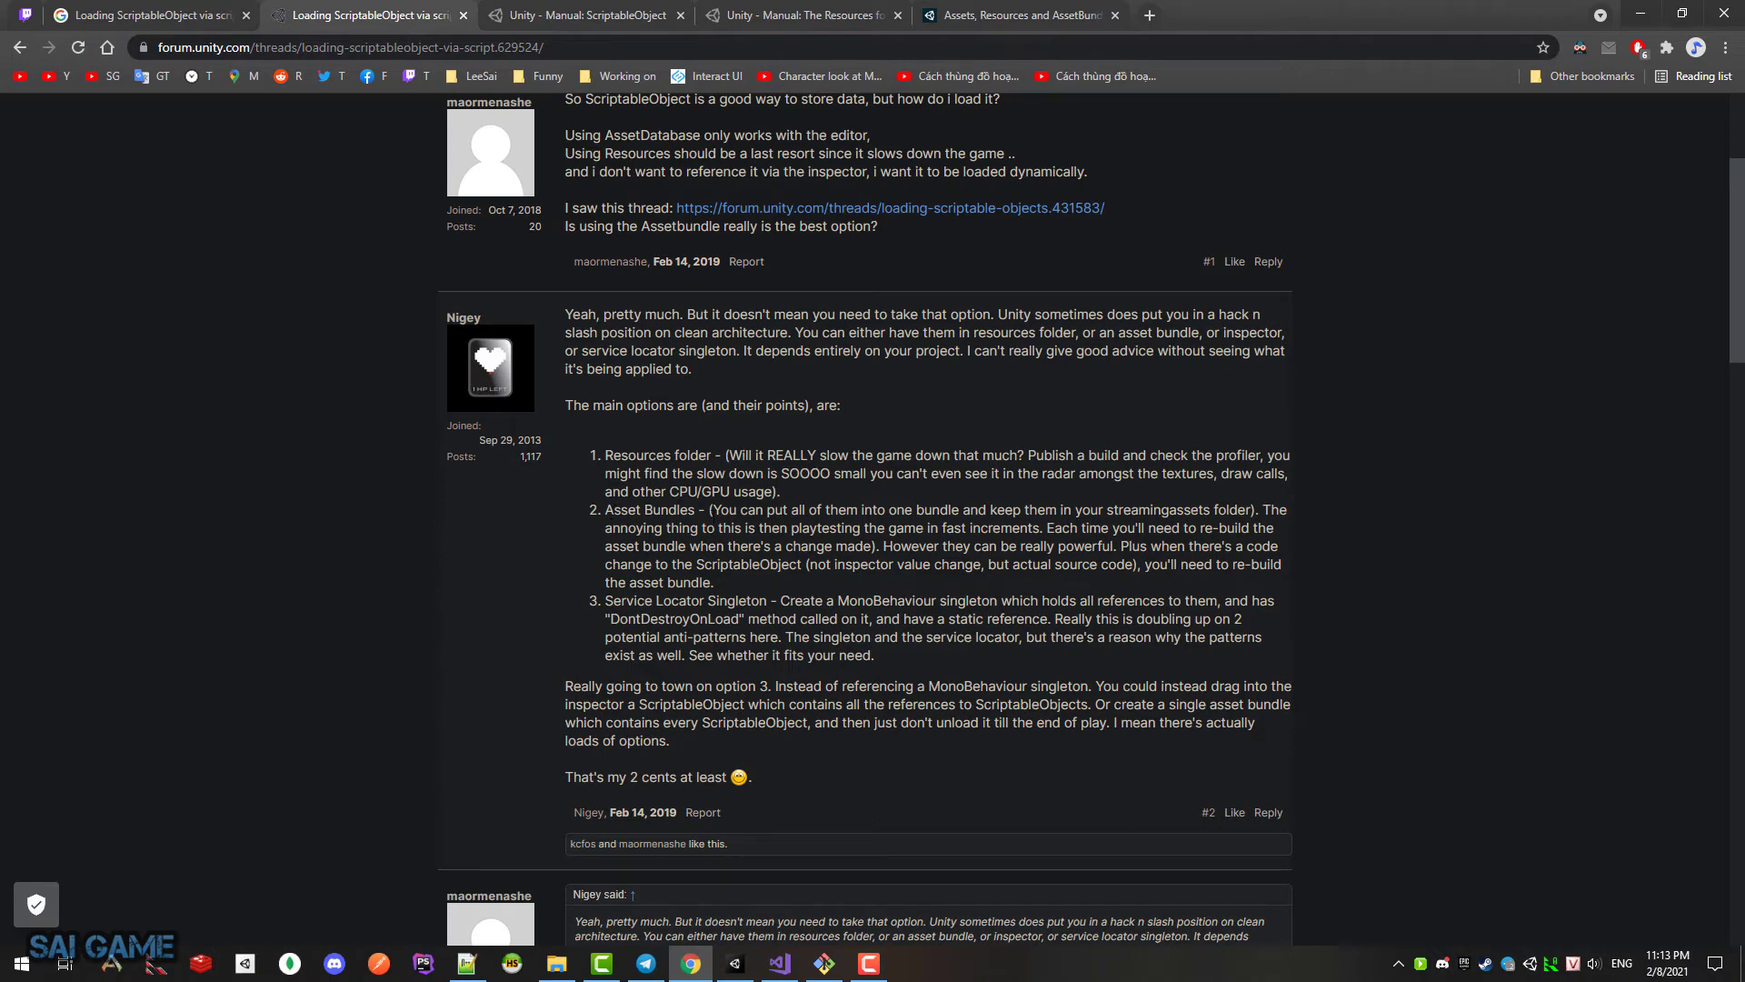
{"action": "left_click_drag", "start_coordinate": [709, 509], "coordinate": [729, 582]}
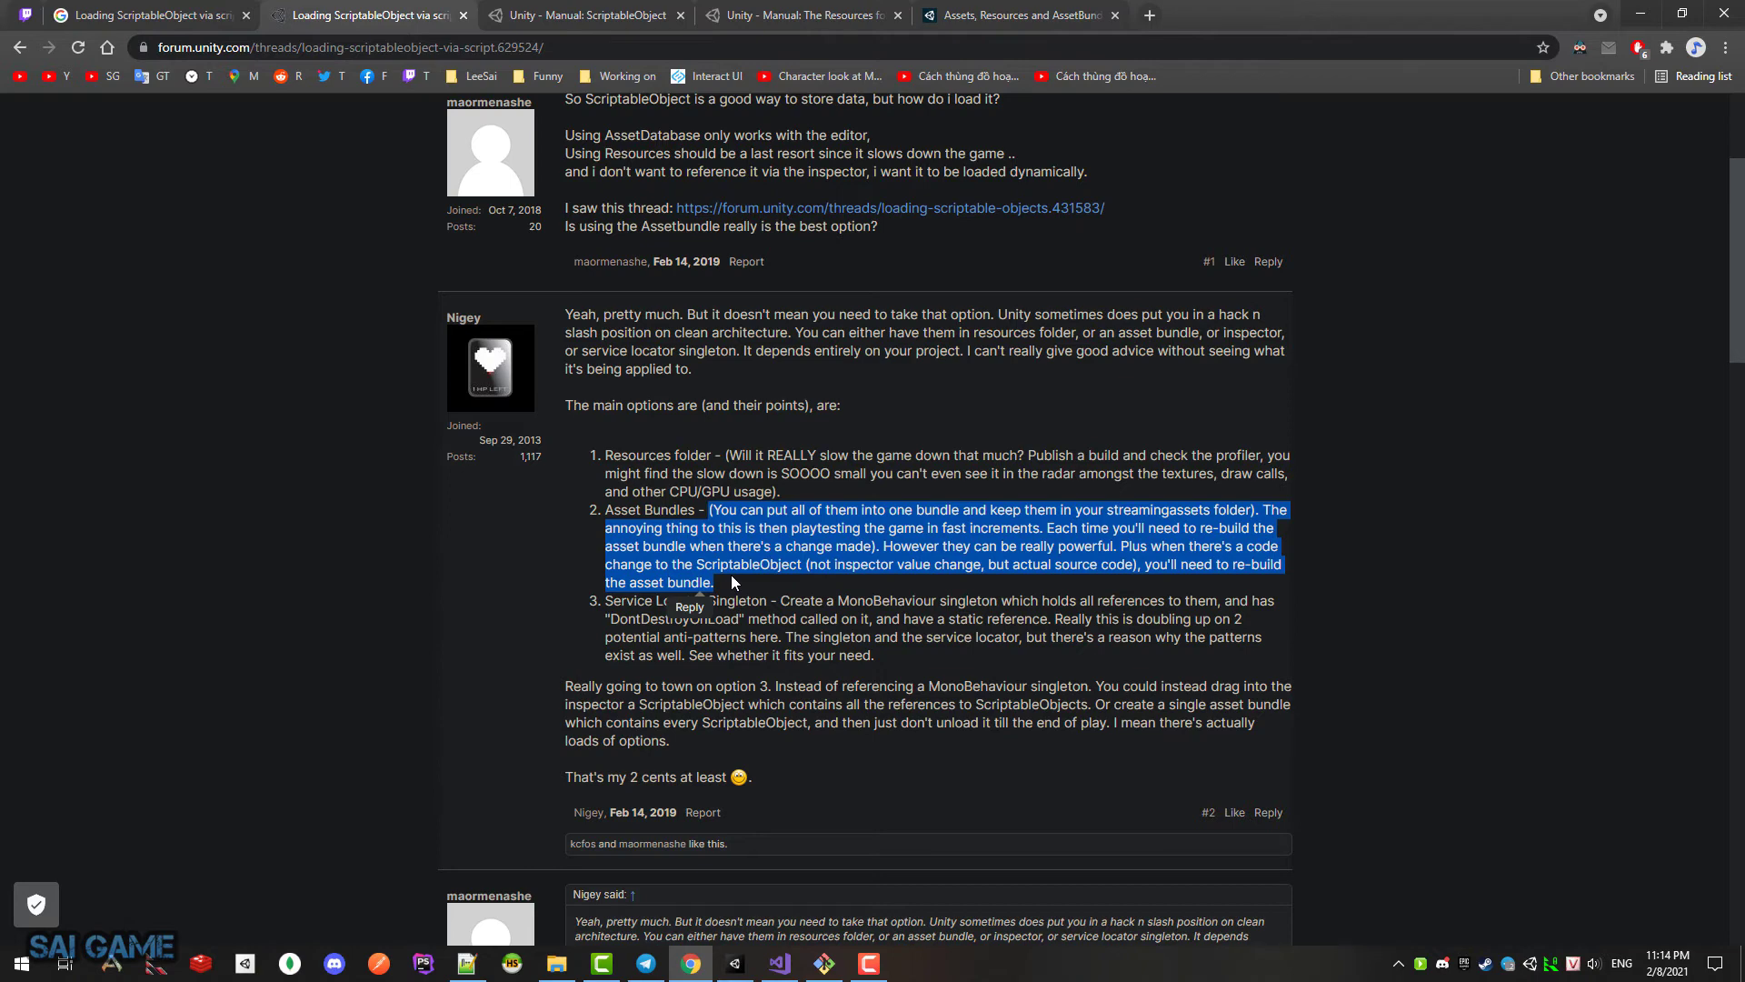
{"action": "left_click", "coordinate": [724, 514]}
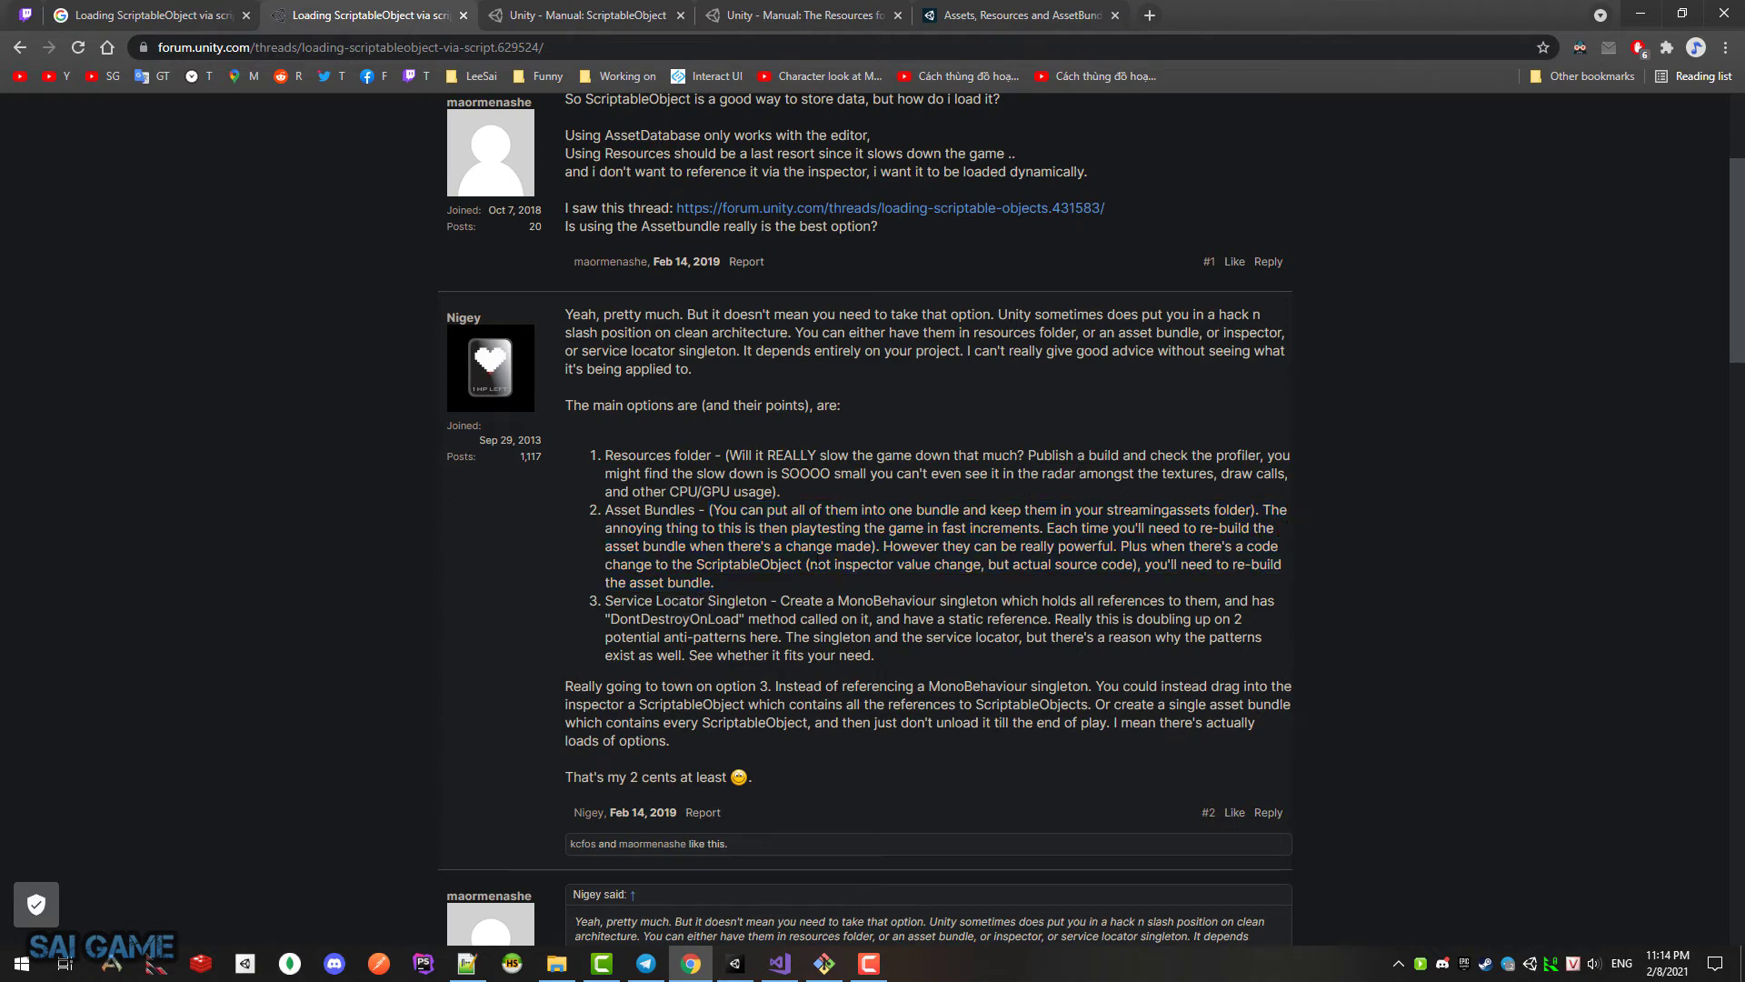
{"action": "left_click_drag", "start_coordinate": [605, 509], "coordinate": [749, 570]}
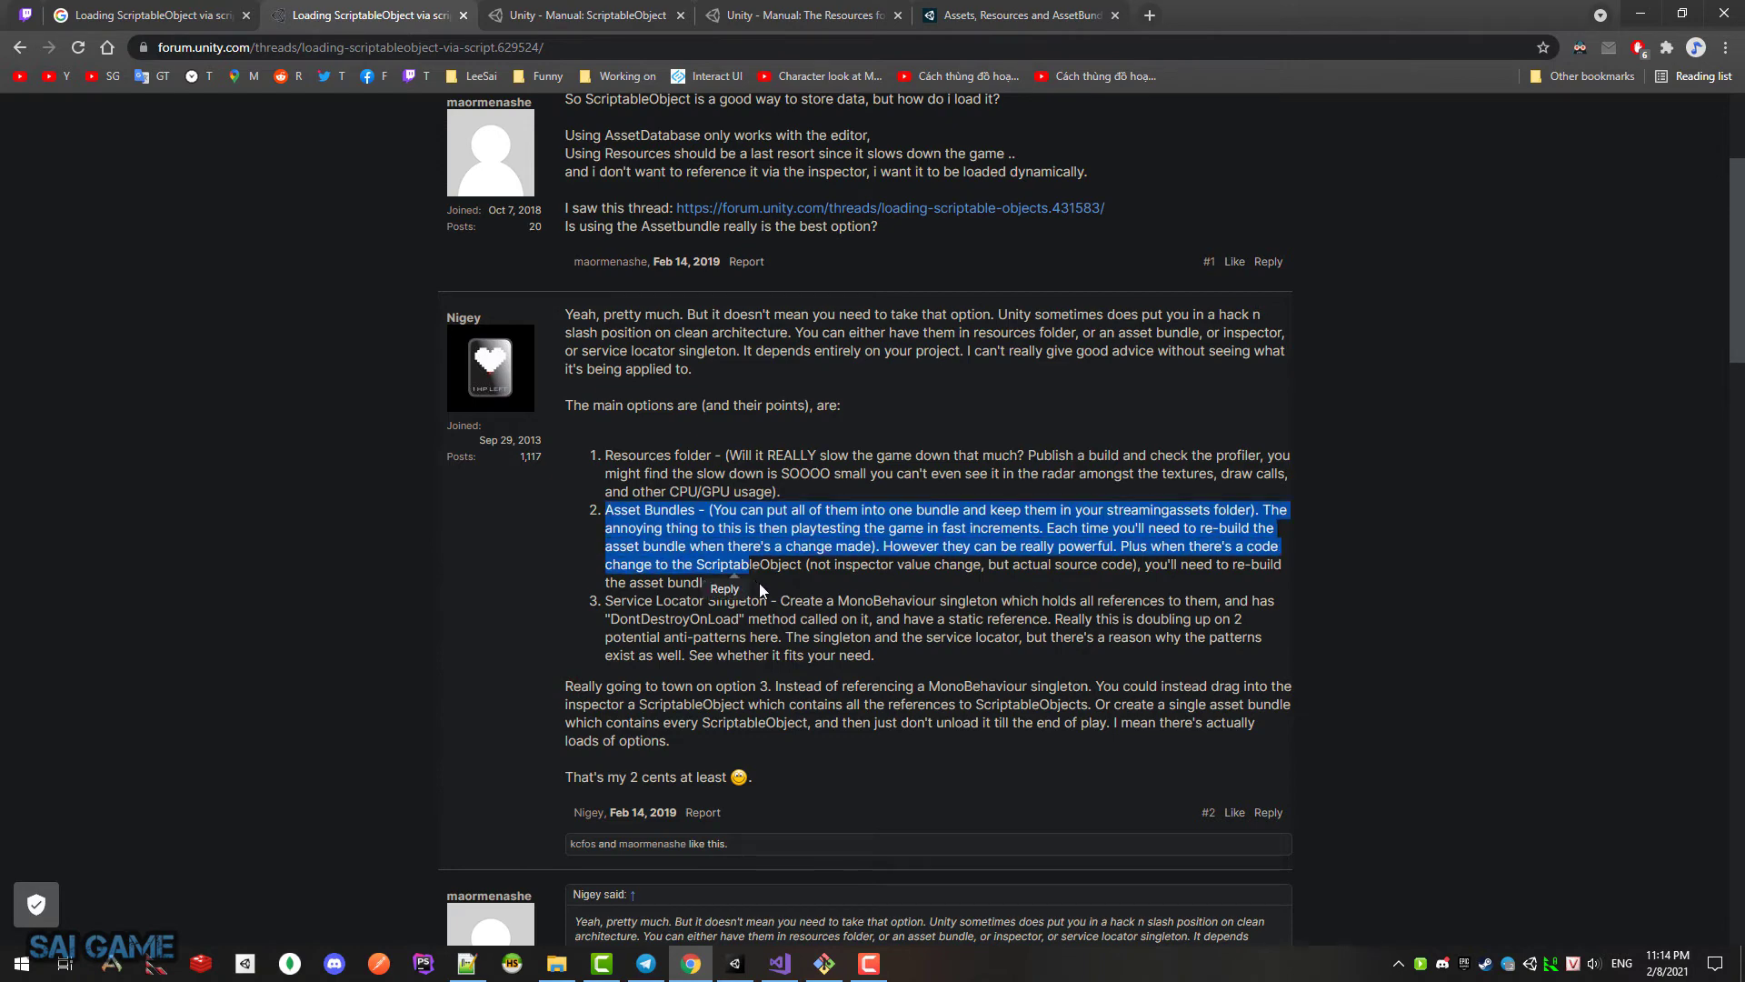
{"action": "left_click", "coordinate": [807, 578]}
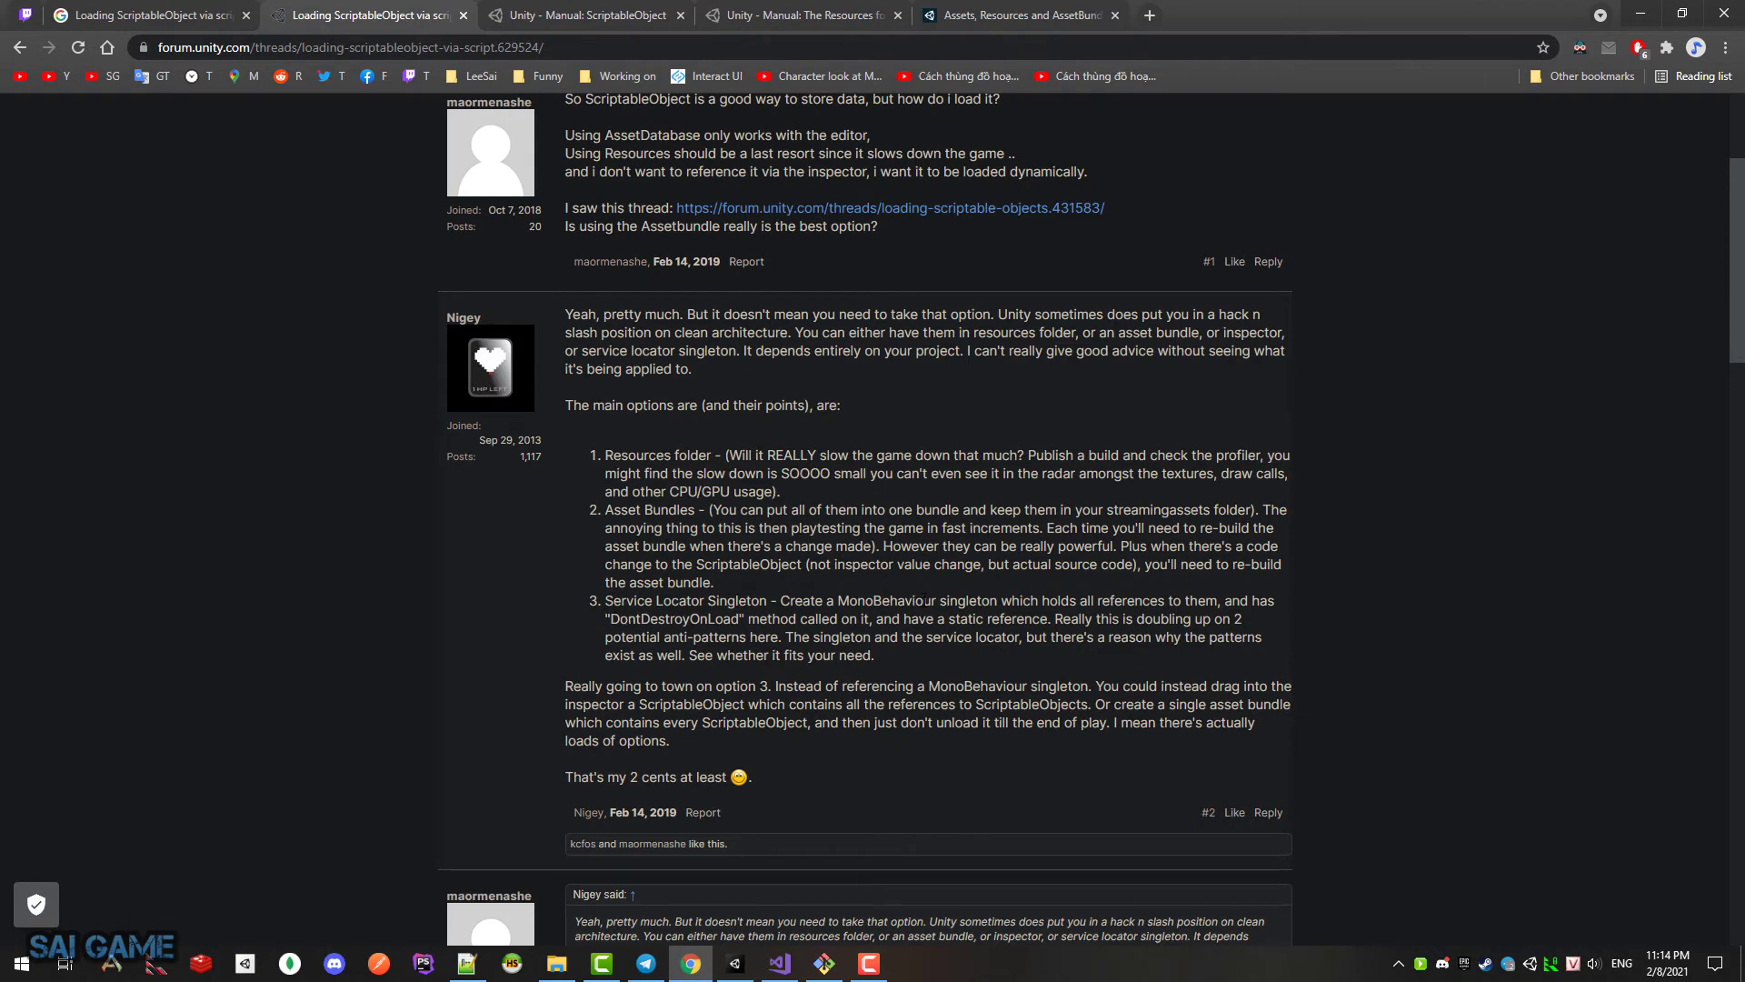
{"action": "left_click", "coordinate": [780, 964]}
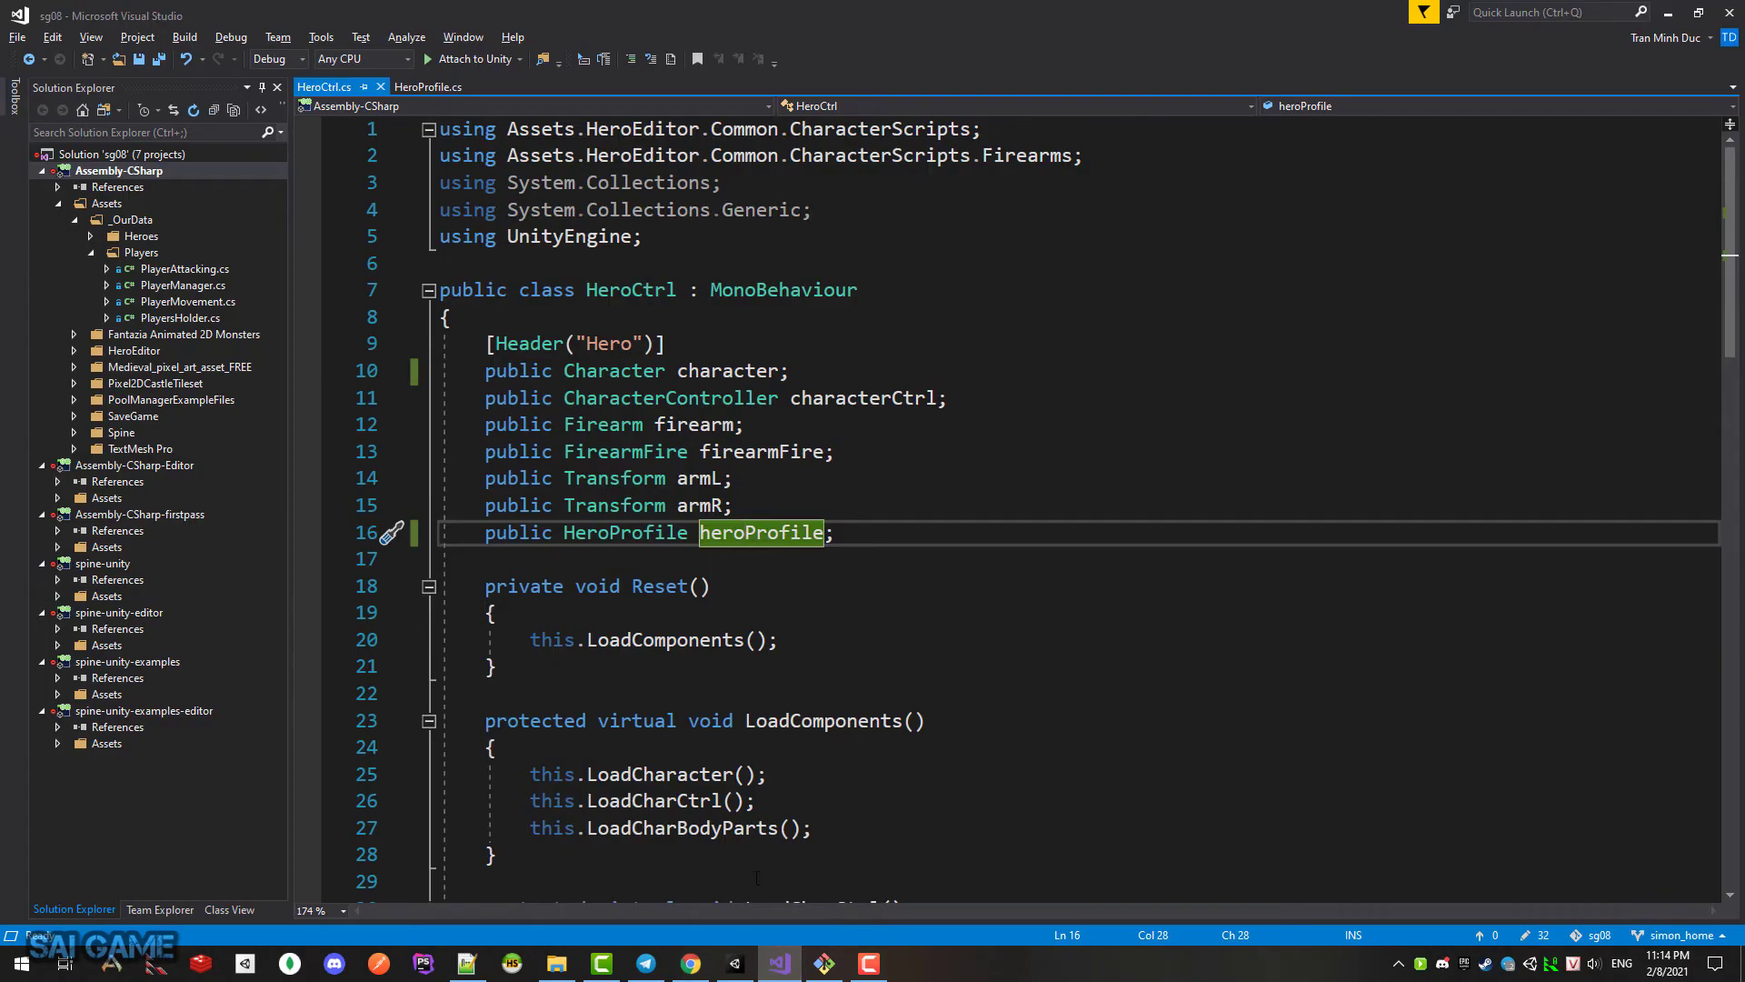
Step: Create a NewBehaviourScript C# script in the Heroes folder, then select Warrior01
{"action": "left_click", "coordinate": [735, 964]}
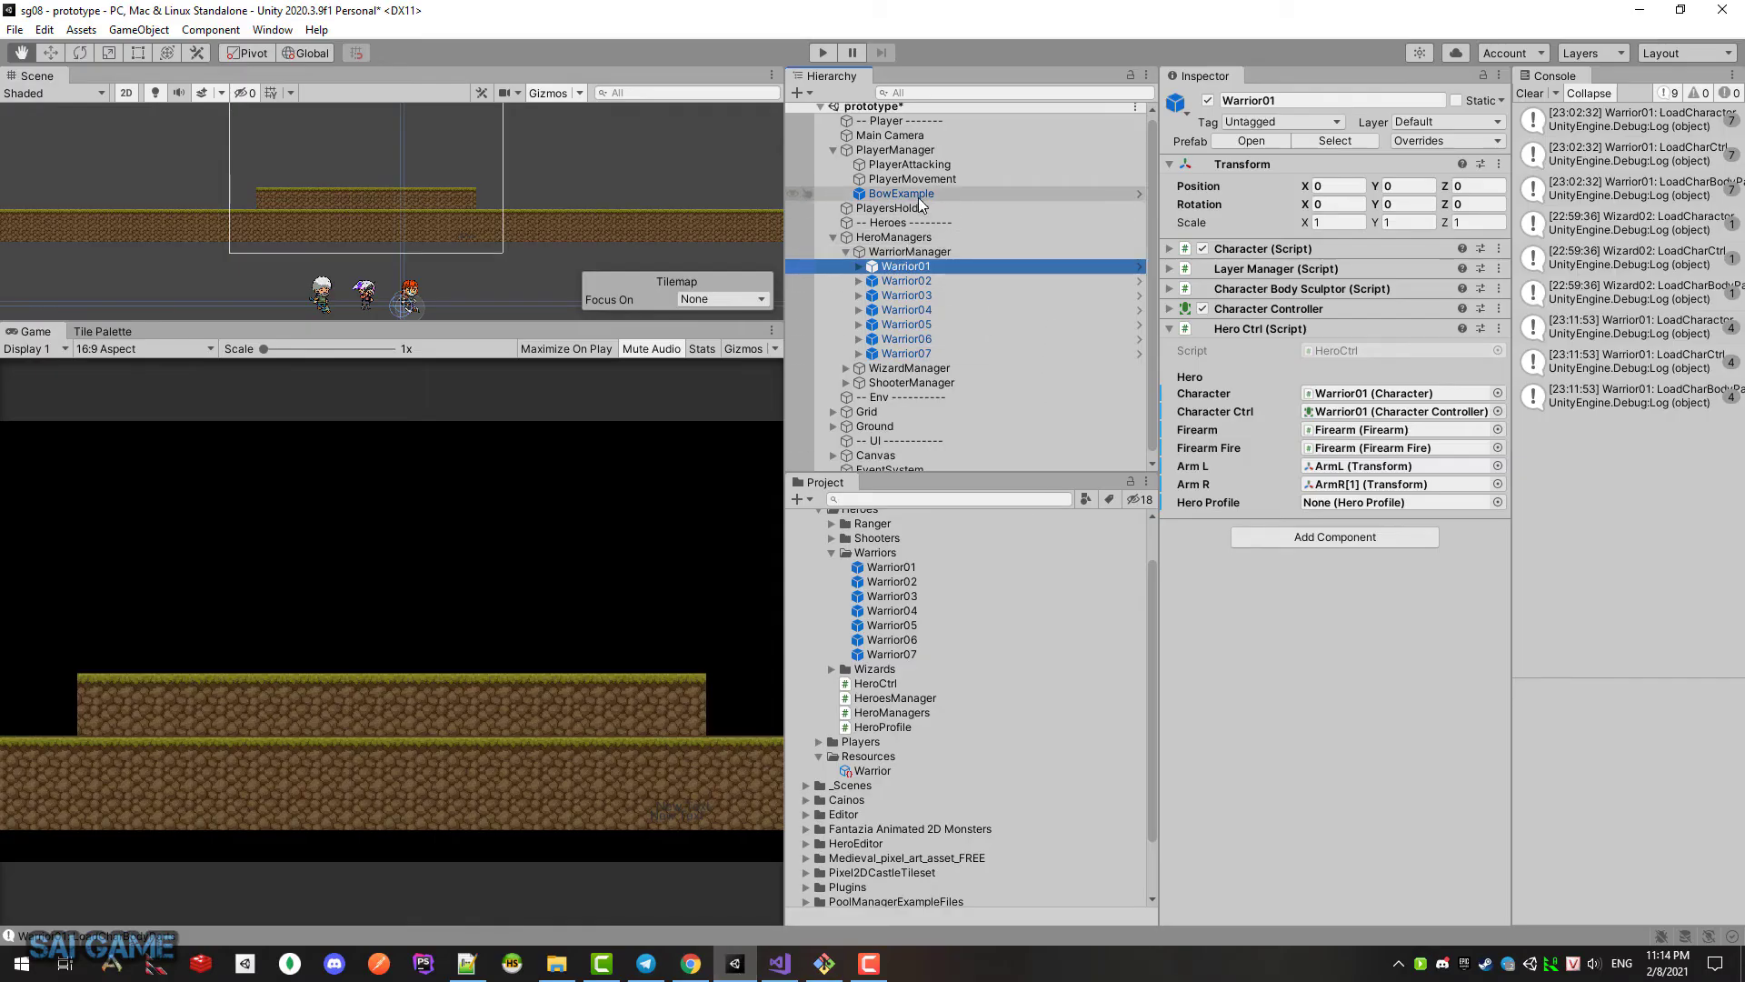
{"action": "scroll", "coordinate": [919, 203], "scroll_direction": "down", "scroll_amount": 1}
{"action": "scroll", "coordinate": [866, 573], "scroll_direction": "up", "scroll_amount": 2}
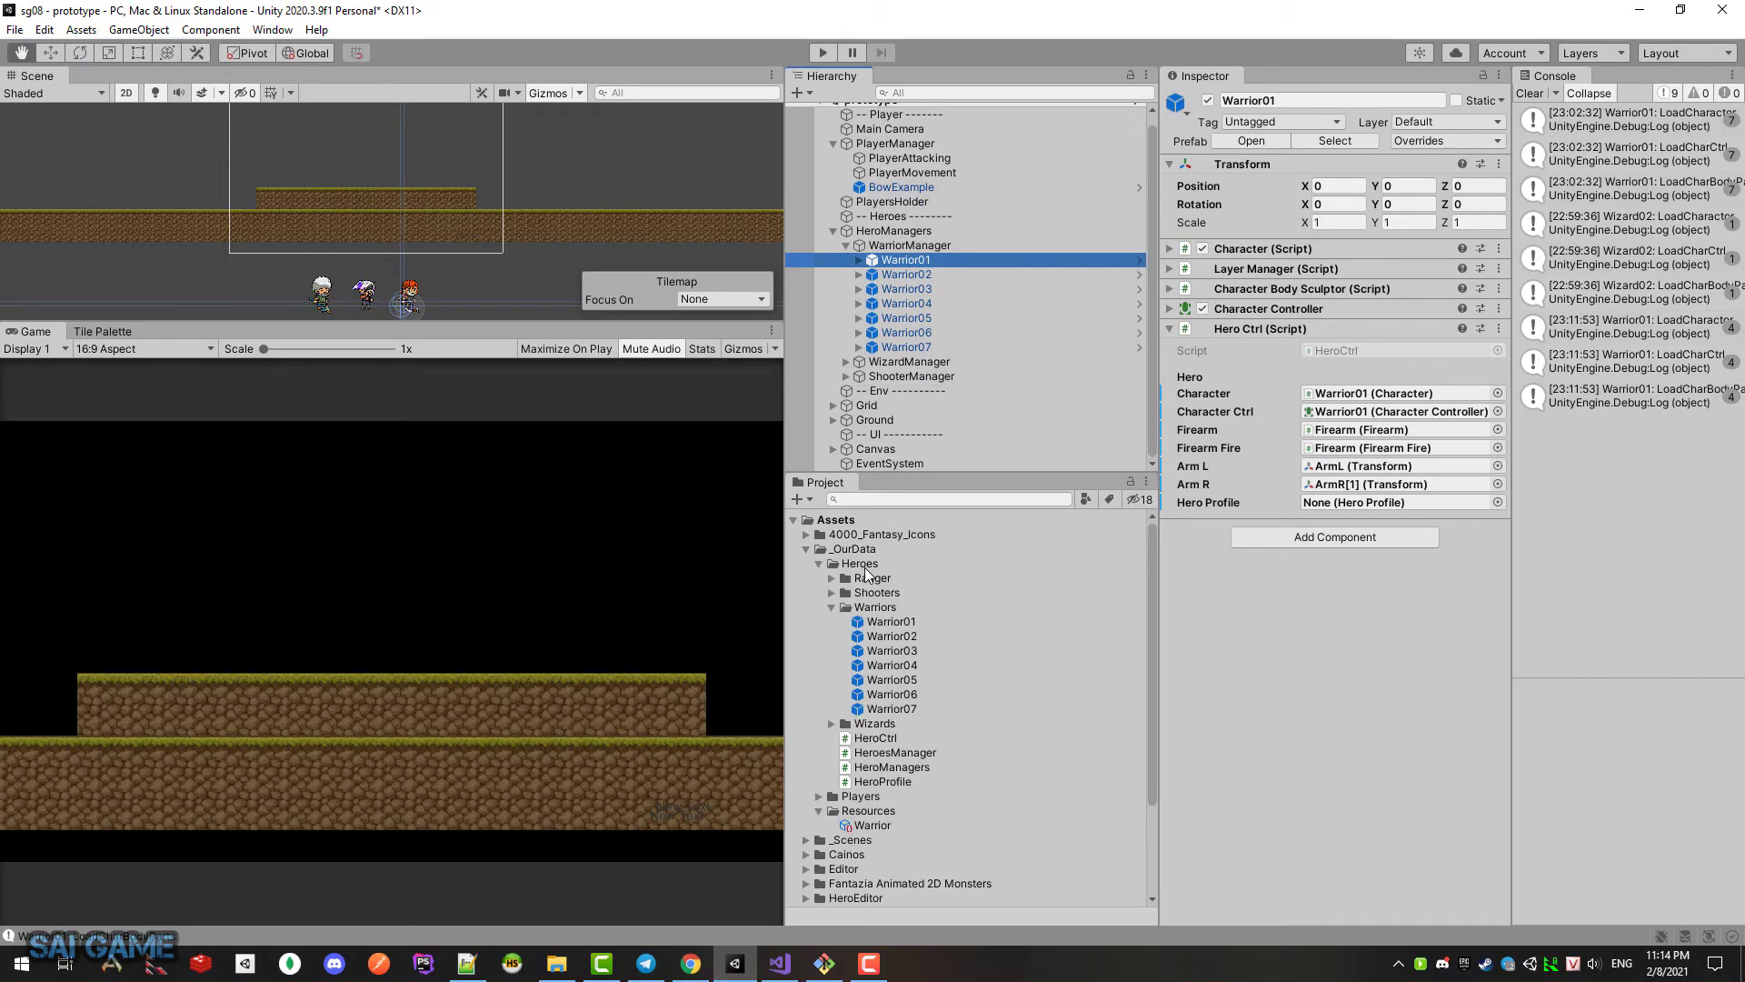
{"action": "right_click", "coordinate": [863, 565]}
{"action": "mouse_move", "coordinate": [912, 87]}
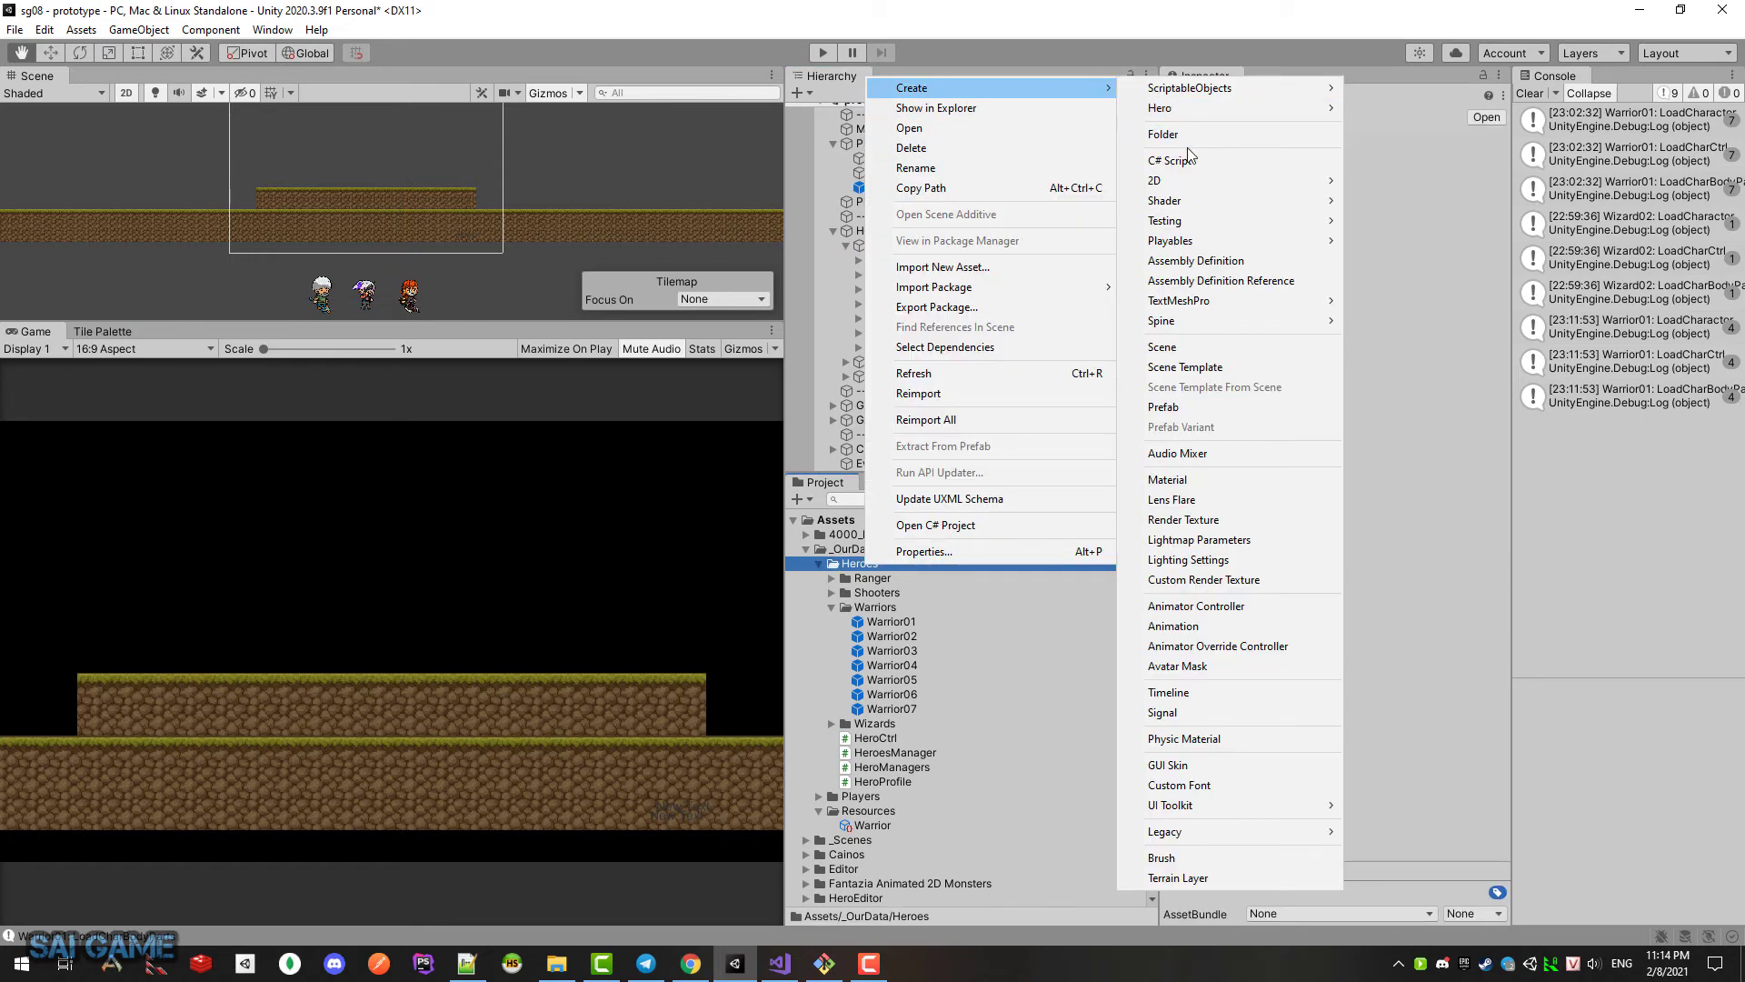
{"action": "left_click", "coordinate": [1181, 160]}
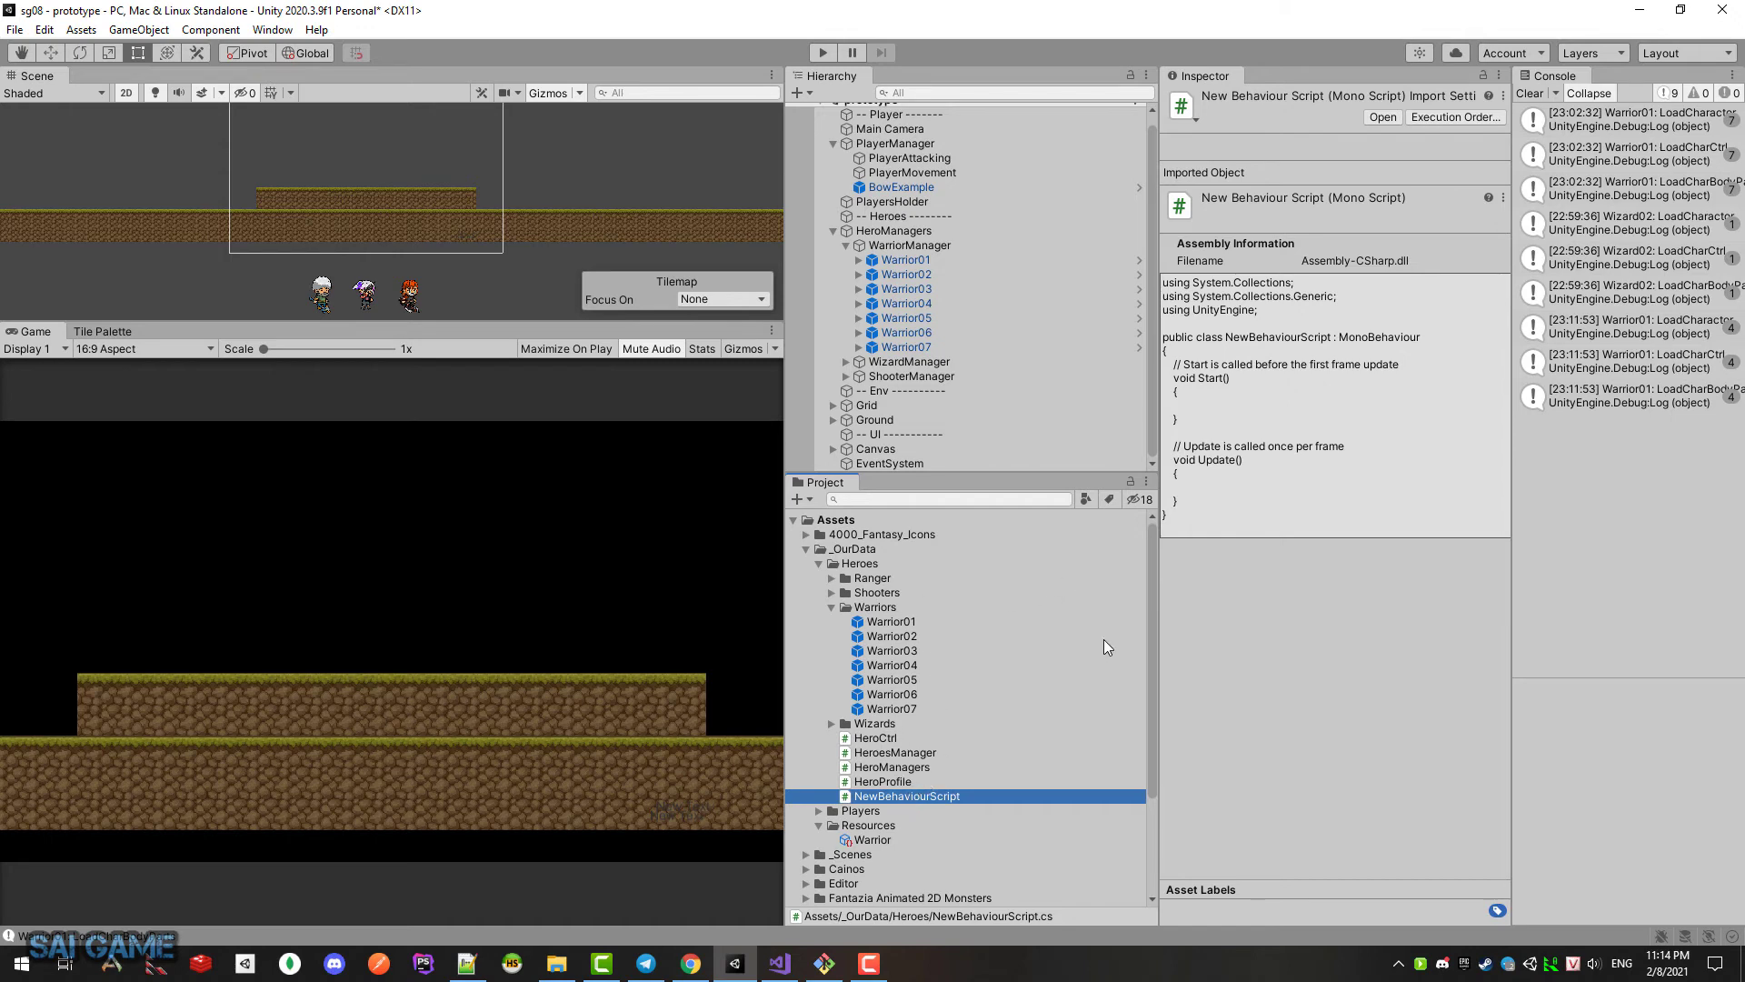
{"action": "left_click", "coordinate": [903, 260]}
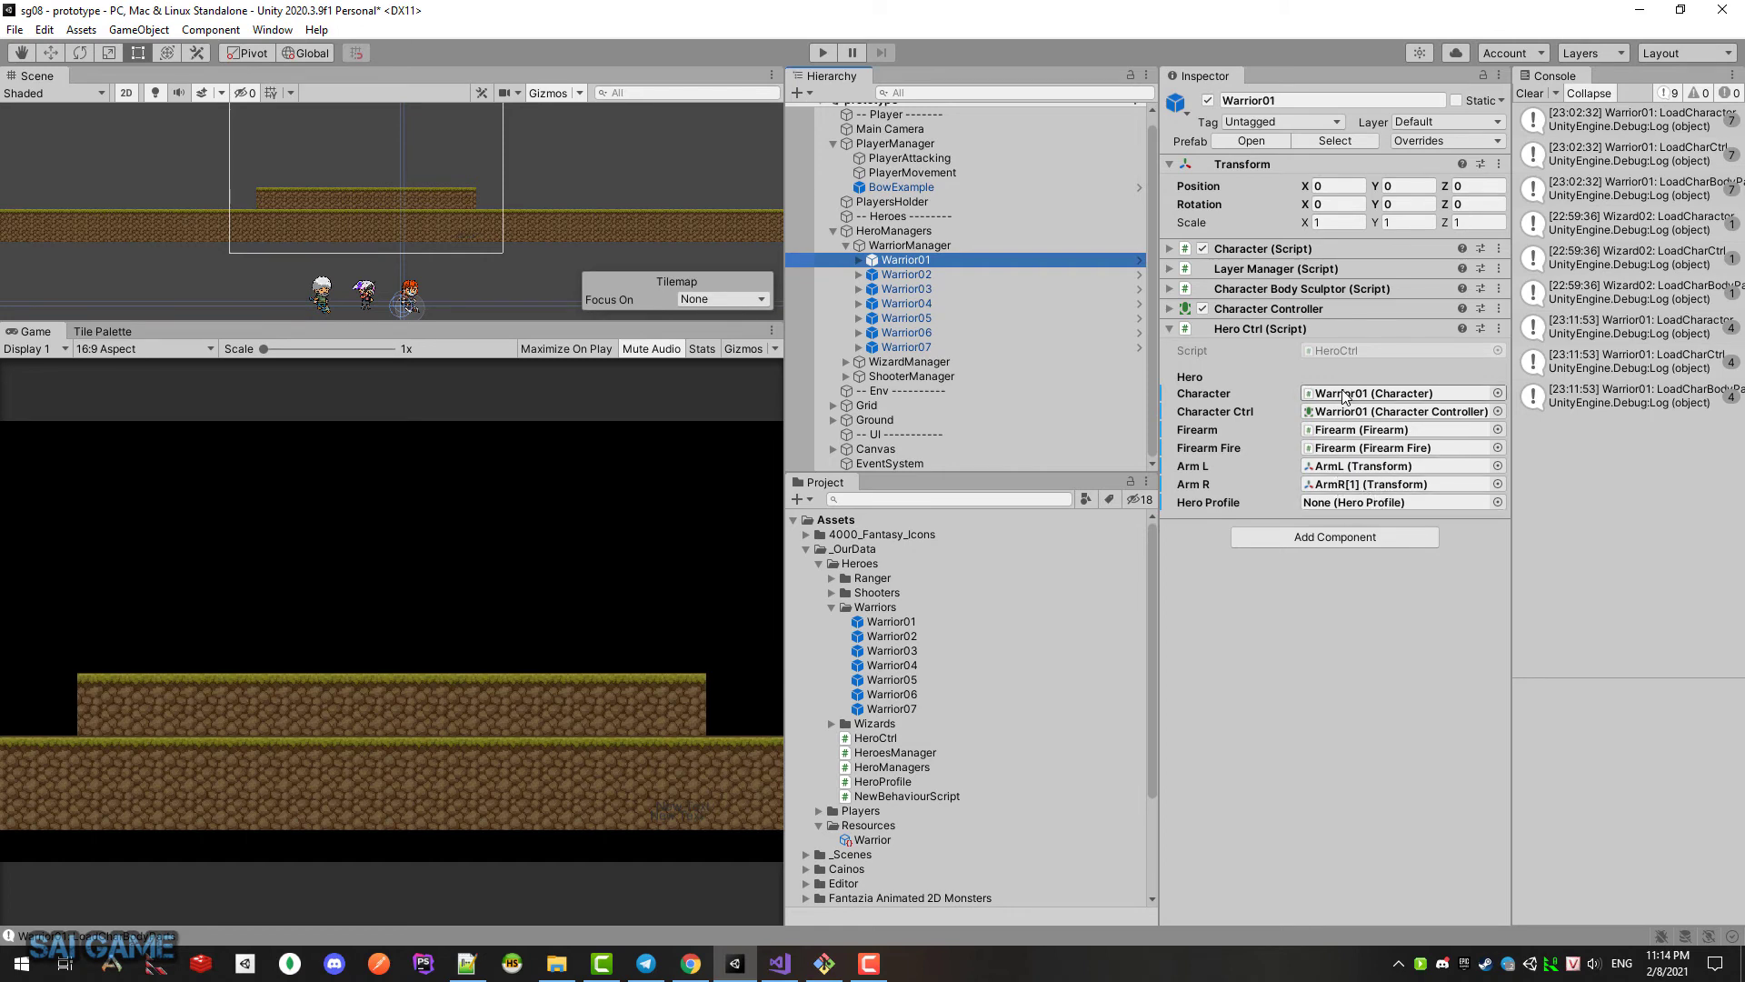
Step: Reset Warrior01's Hero Ctrl component and expand its fields
{"action": "left_click_drag", "start_coordinate": [1495, 330], "coordinate": [1430, 341]}
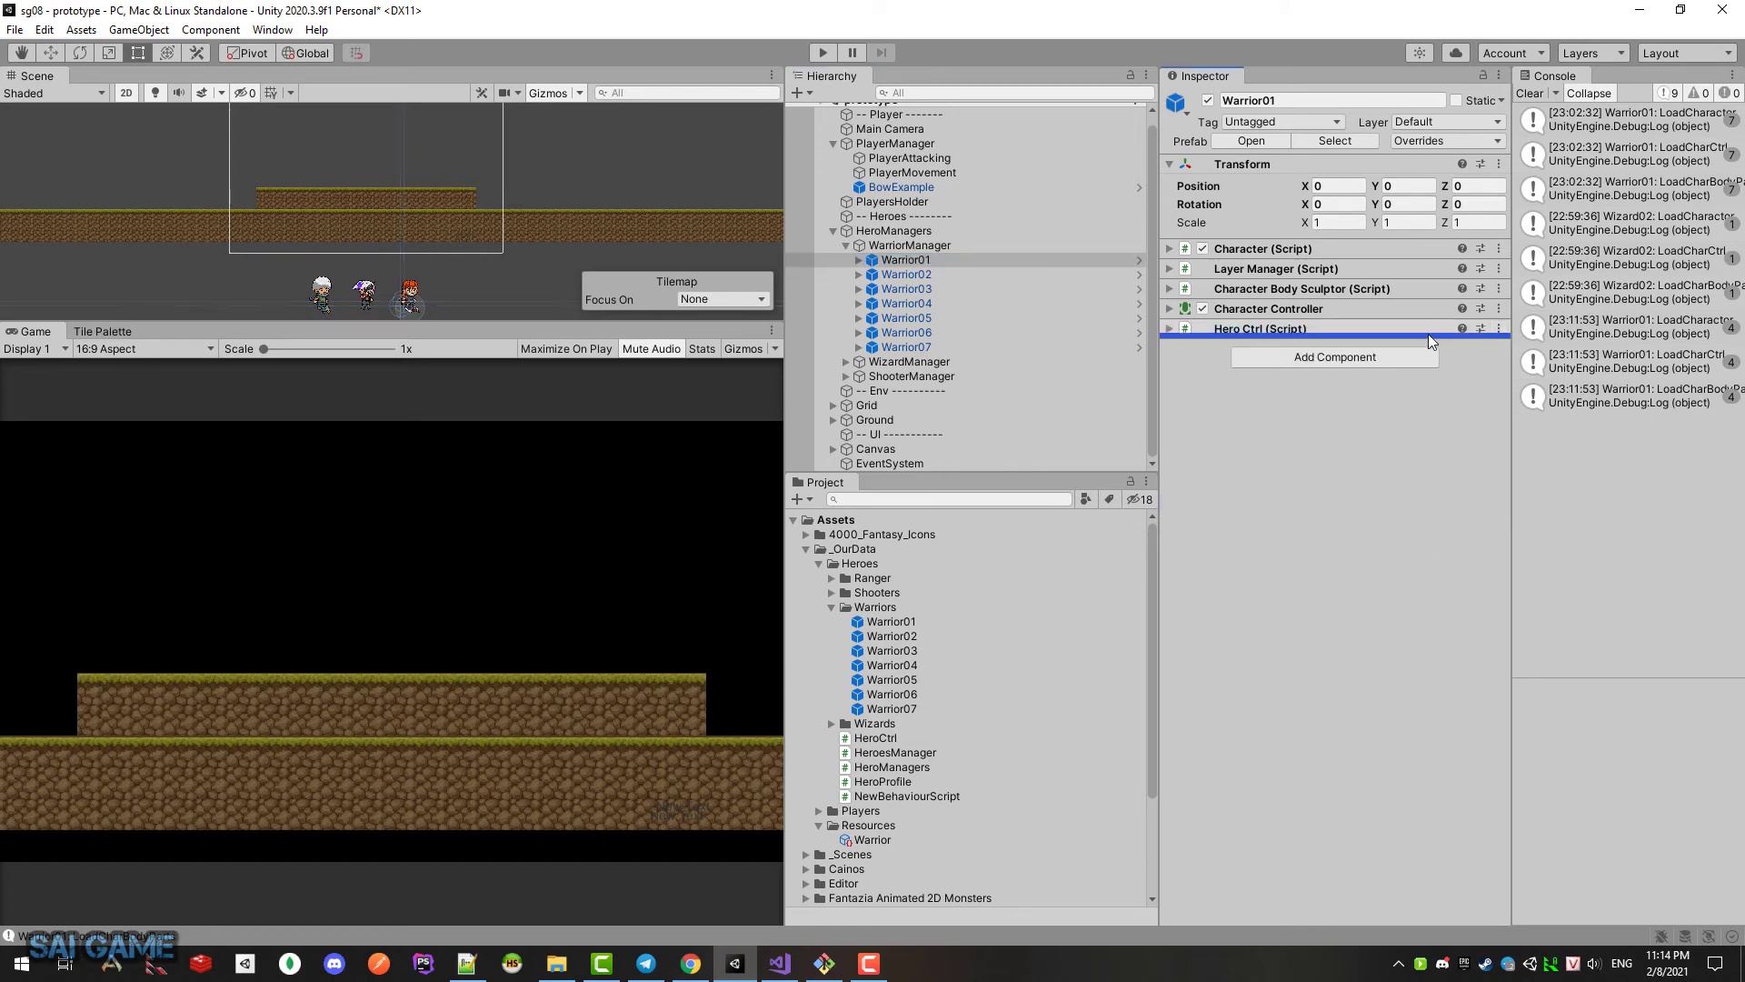
{"action": "left_click", "coordinate": [1499, 328]}
{"action": "left_click", "coordinate": [1523, 347]}
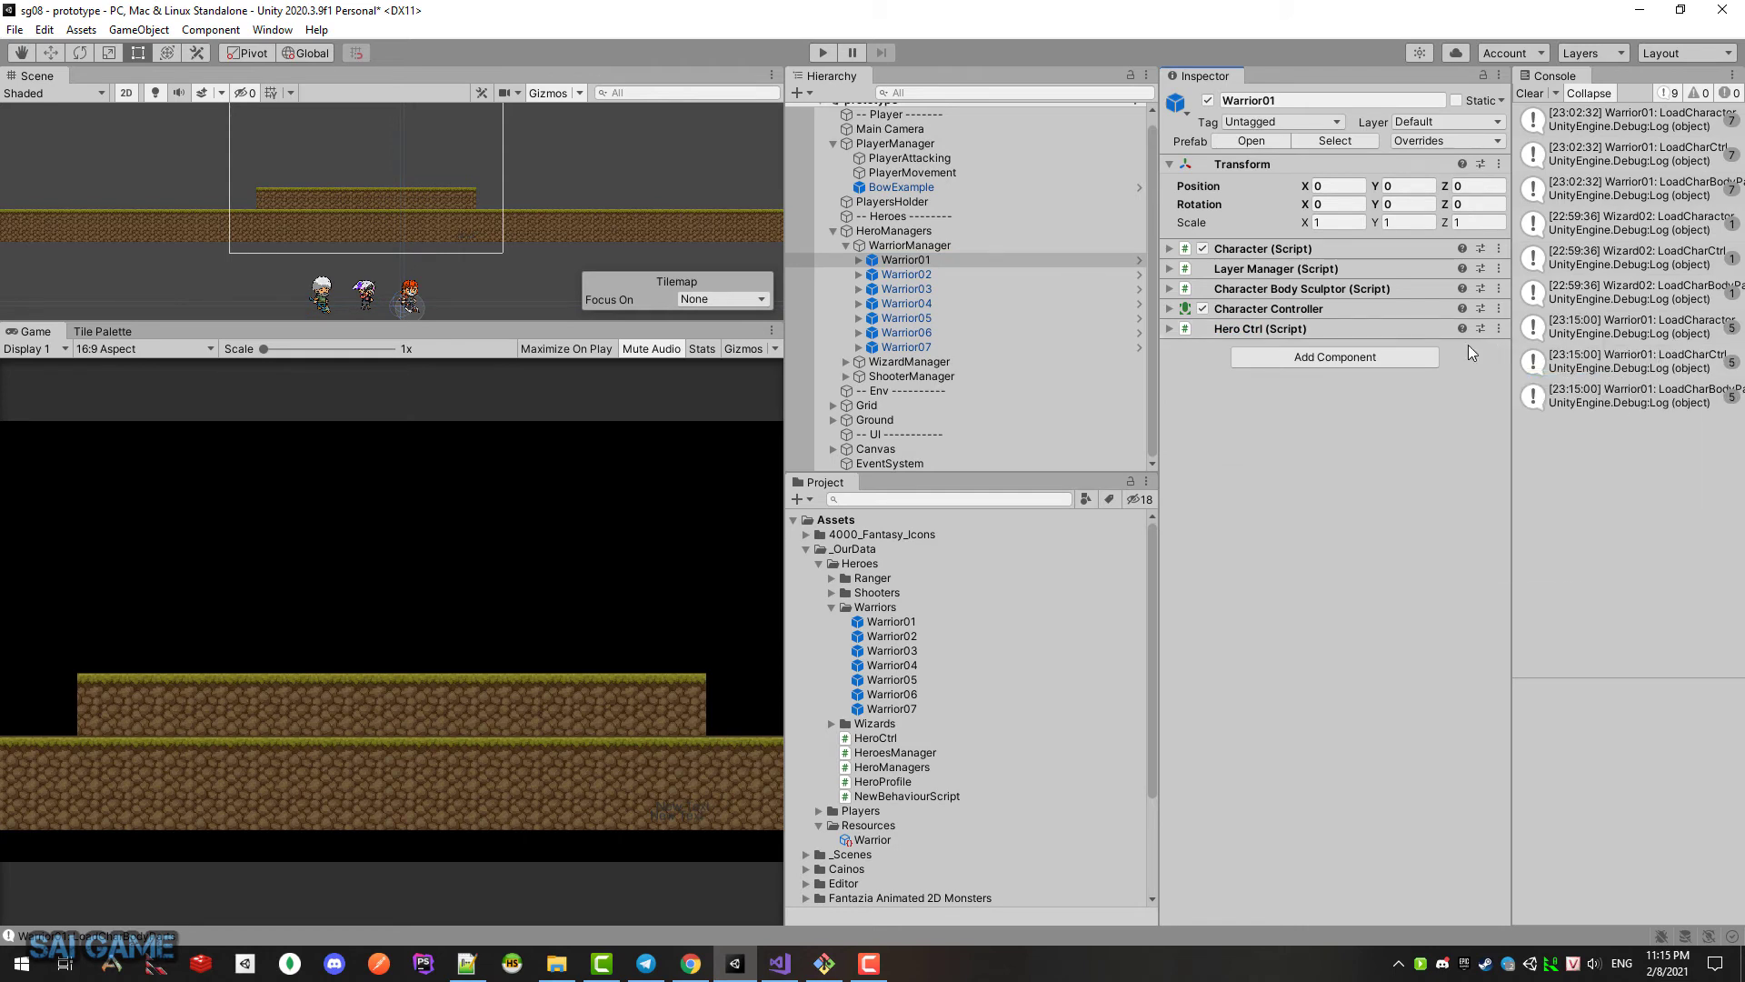
{"action": "left_click", "coordinate": [1200, 329]}
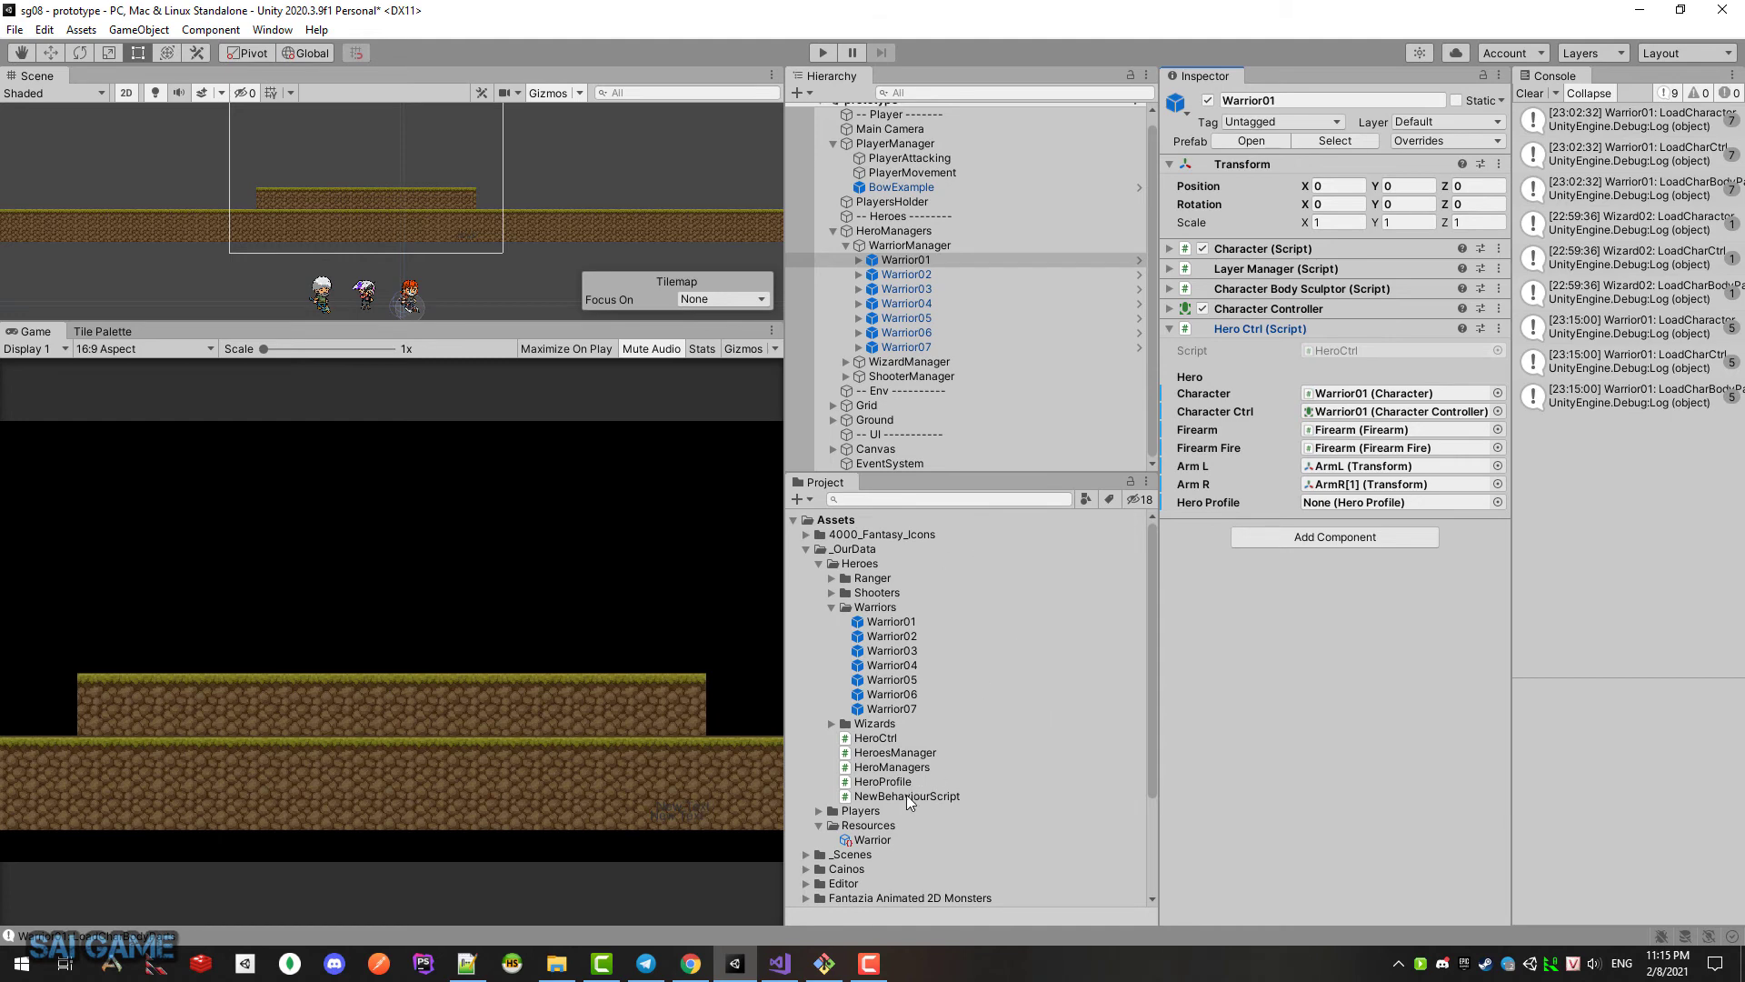
{"action": "left_click", "coordinate": [691, 964]}
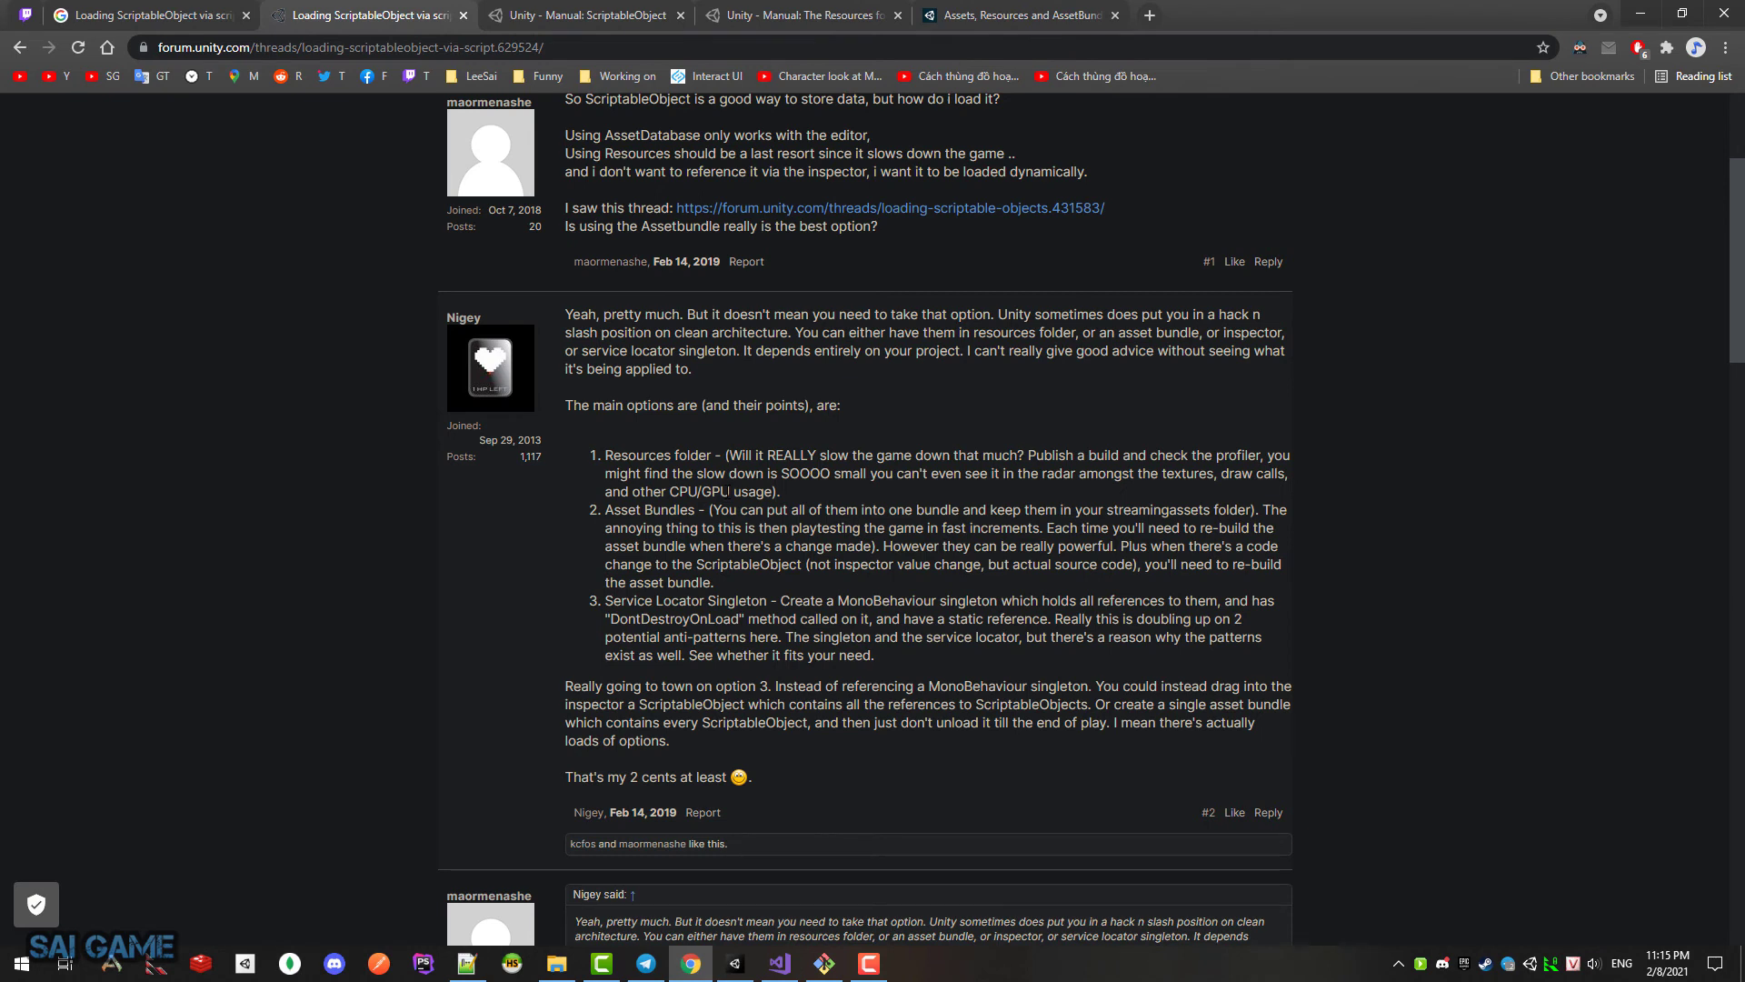
Step: Switch from Chrome back to the Unity Editor showing Warrior01's Hero Ctrl
{"action": "key", "text": "alt+Tab"}
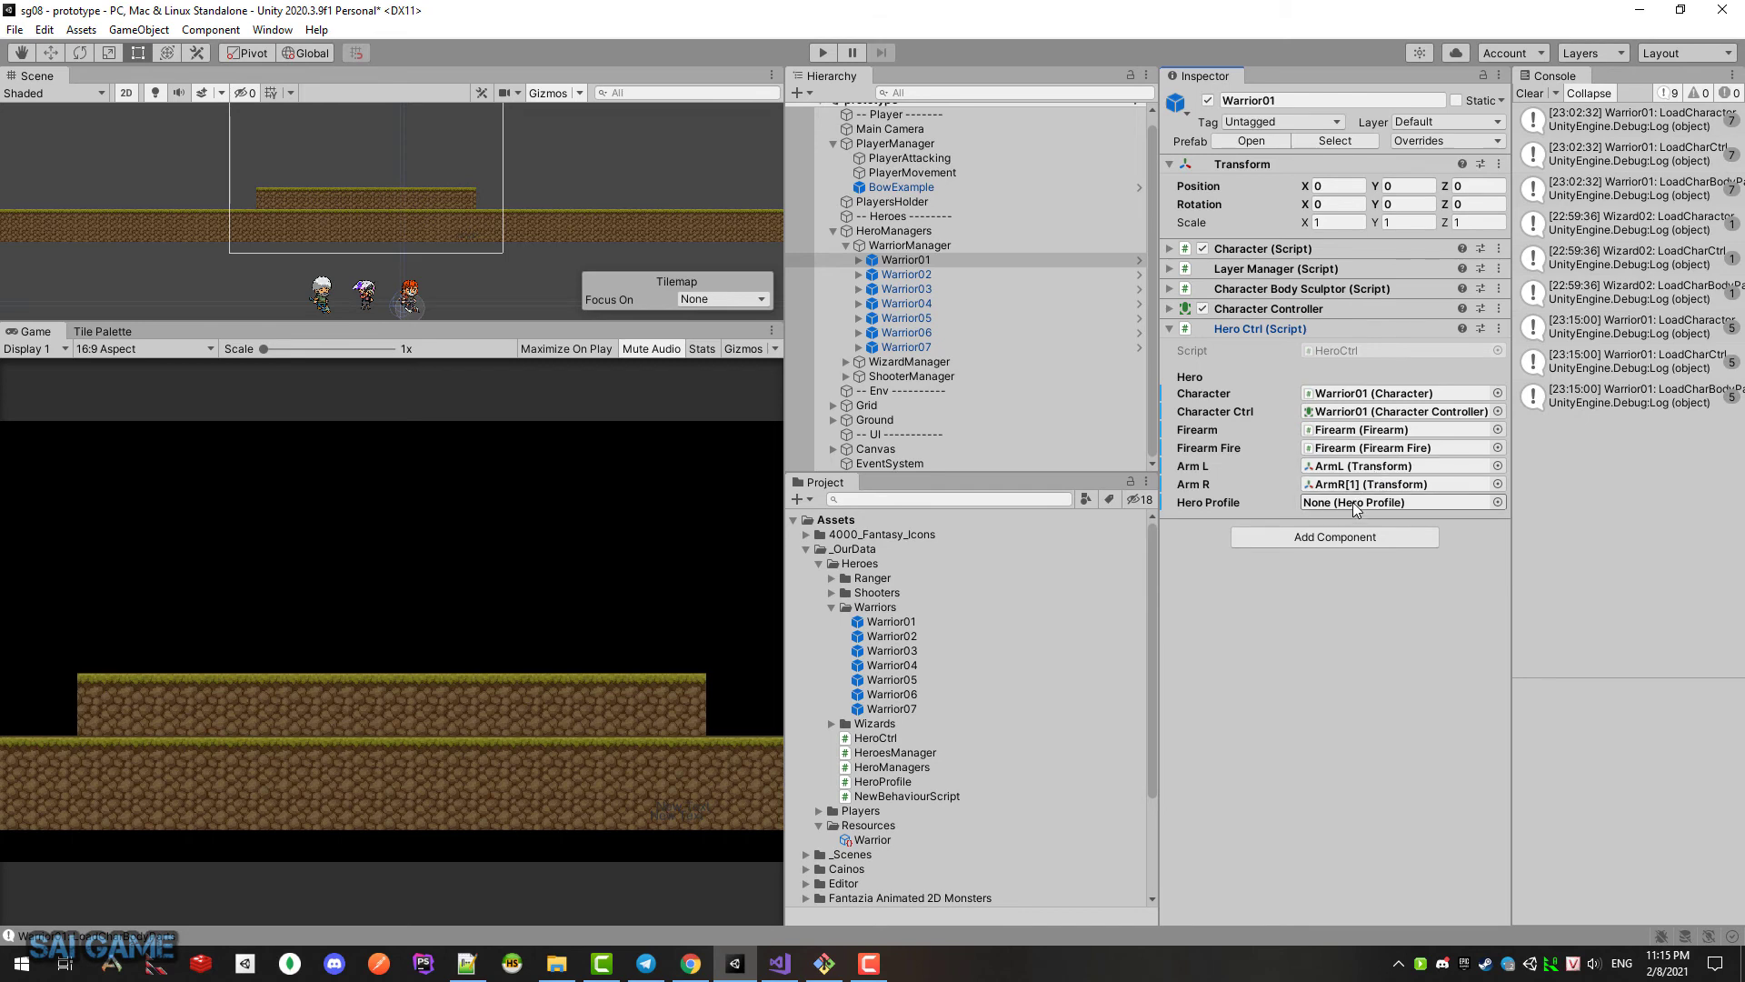
{"action": "left_click", "coordinate": [267, 35]}
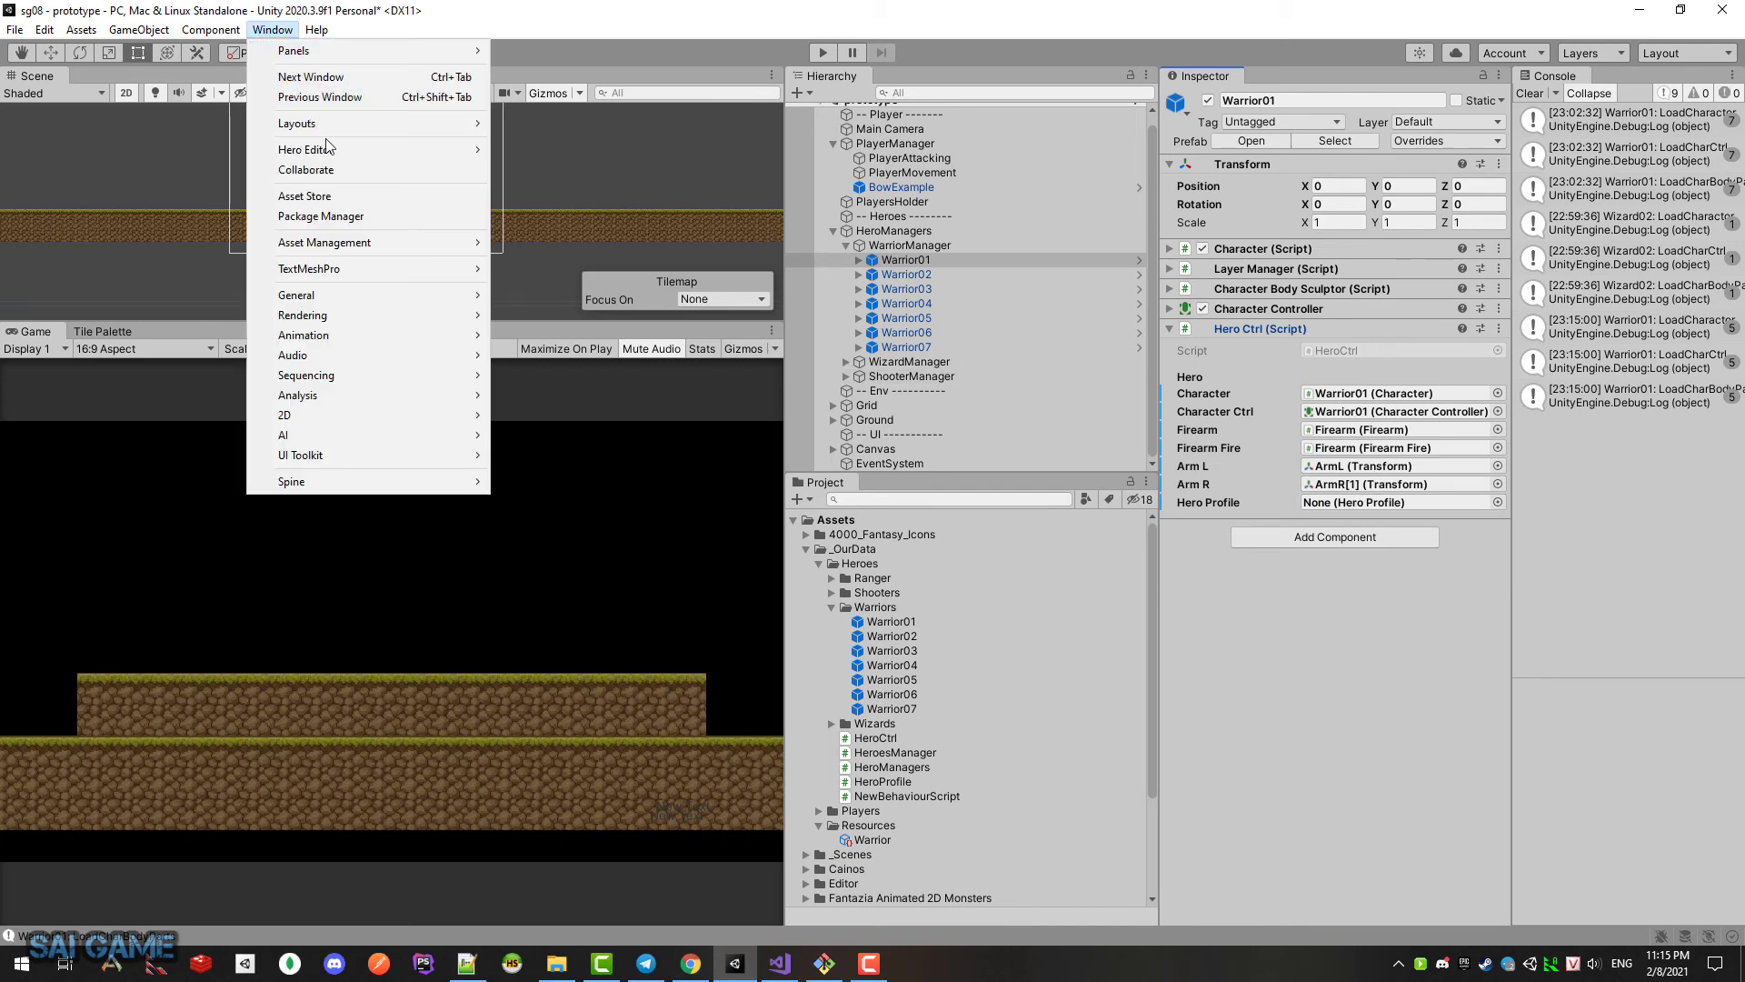
{"action": "mouse_move", "coordinate": [337, 151]}
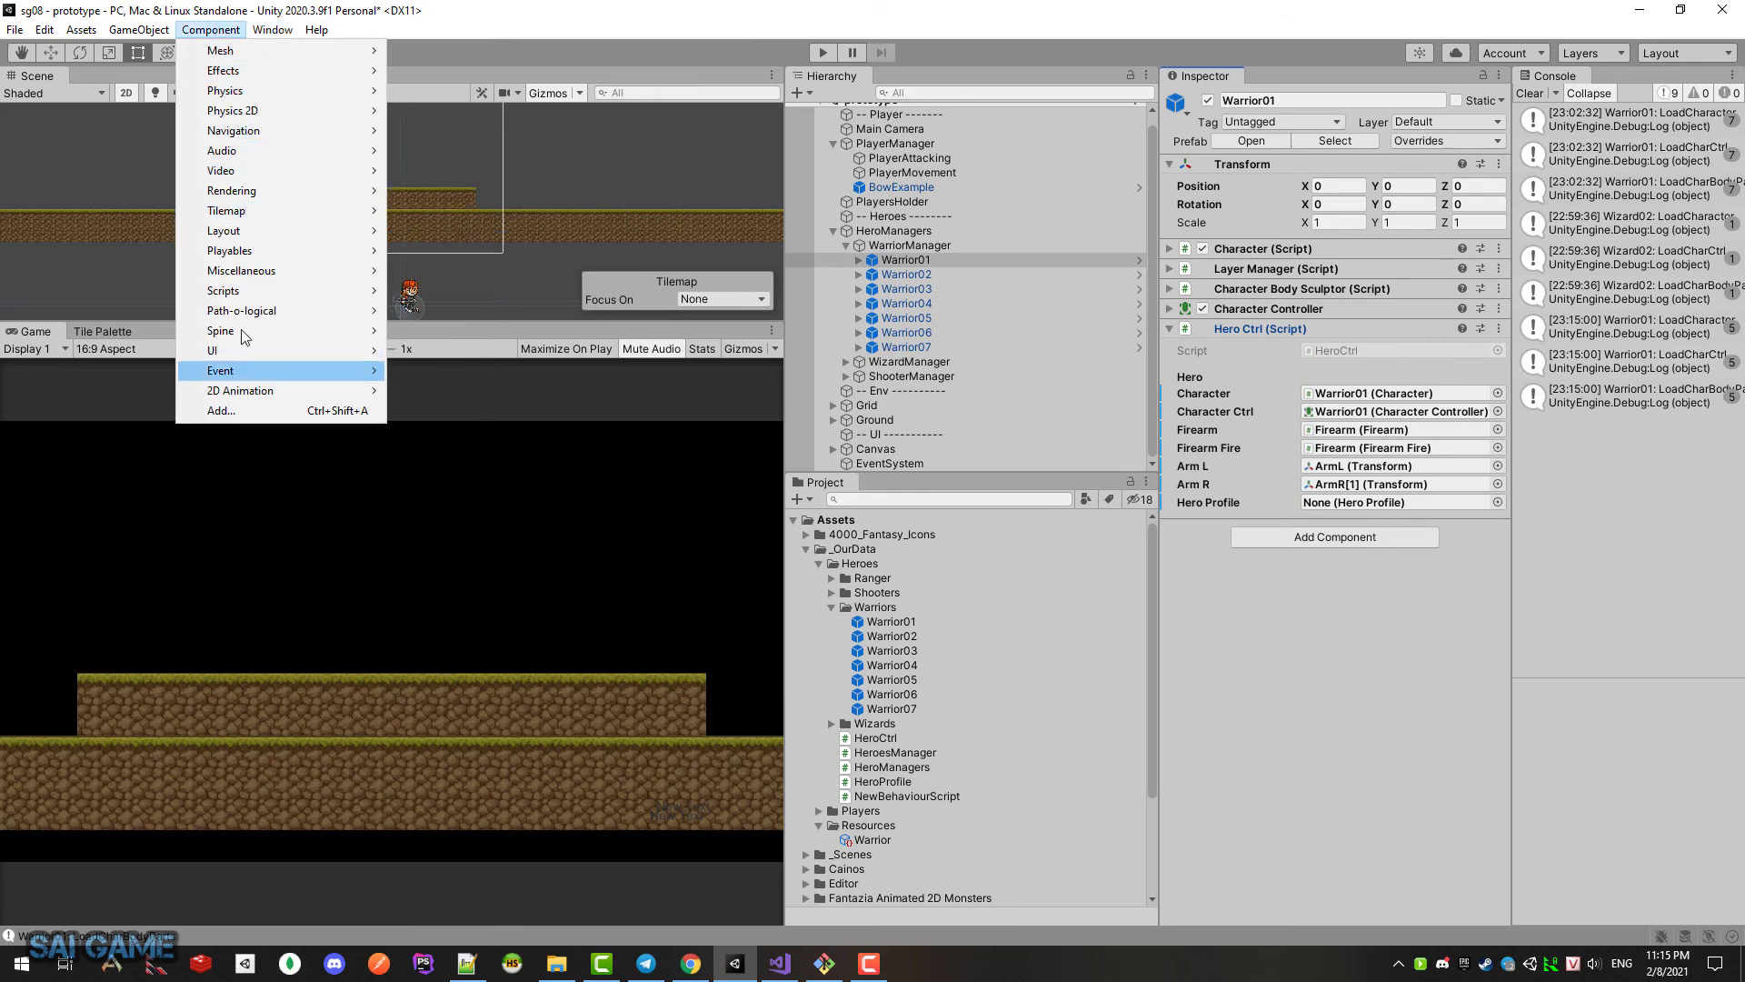
{"action": "left_click", "coordinate": [139, 36]}
{"action": "left_click", "coordinate": [139, 36]}
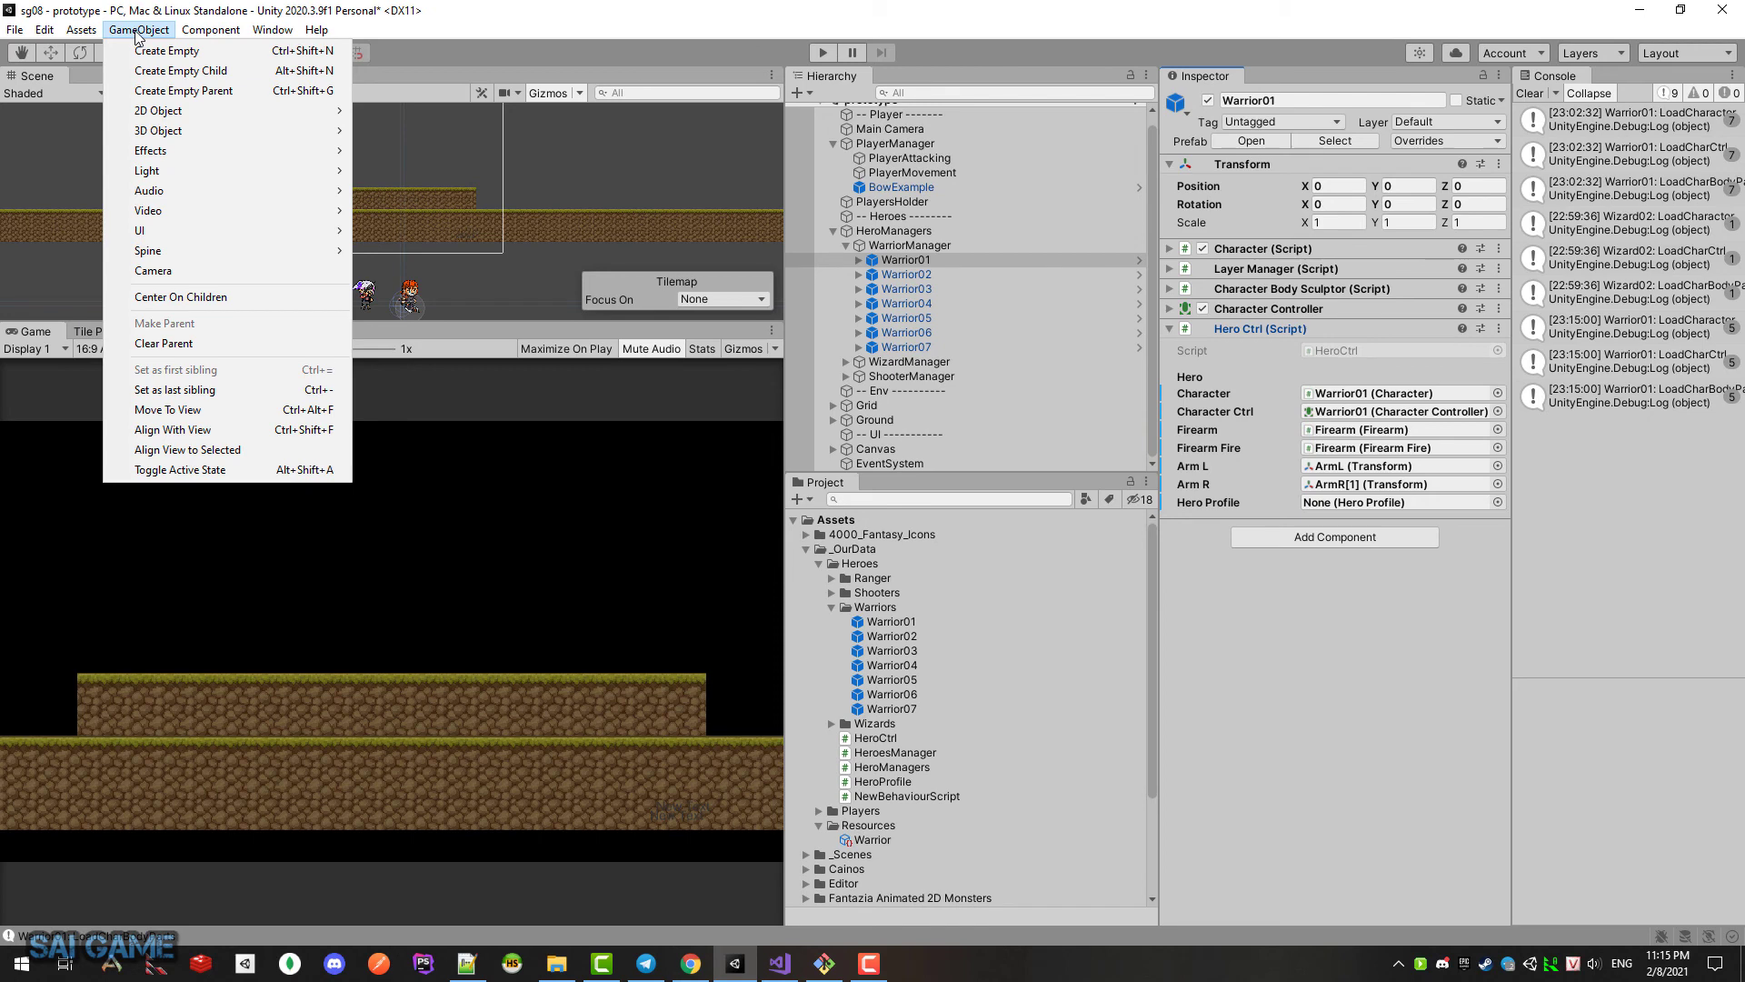
{"action": "mouse_move", "coordinate": [272, 30]}
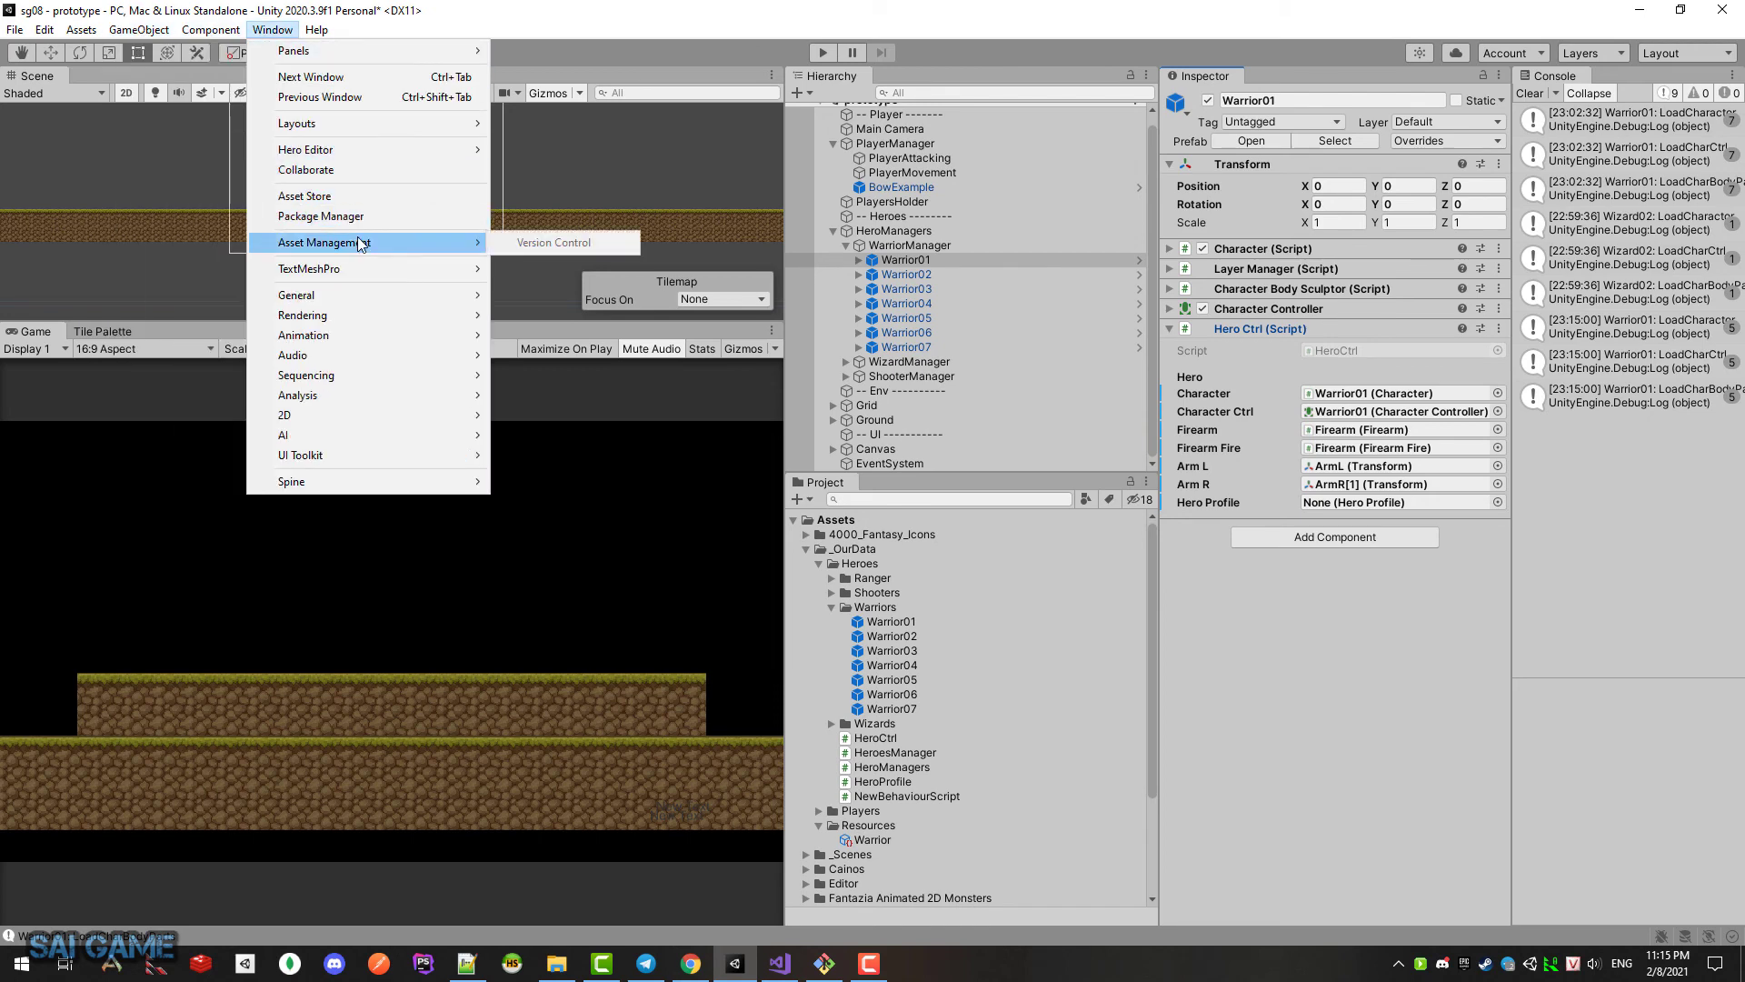
{"action": "mouse_move", "coordinate": [406, 308]}
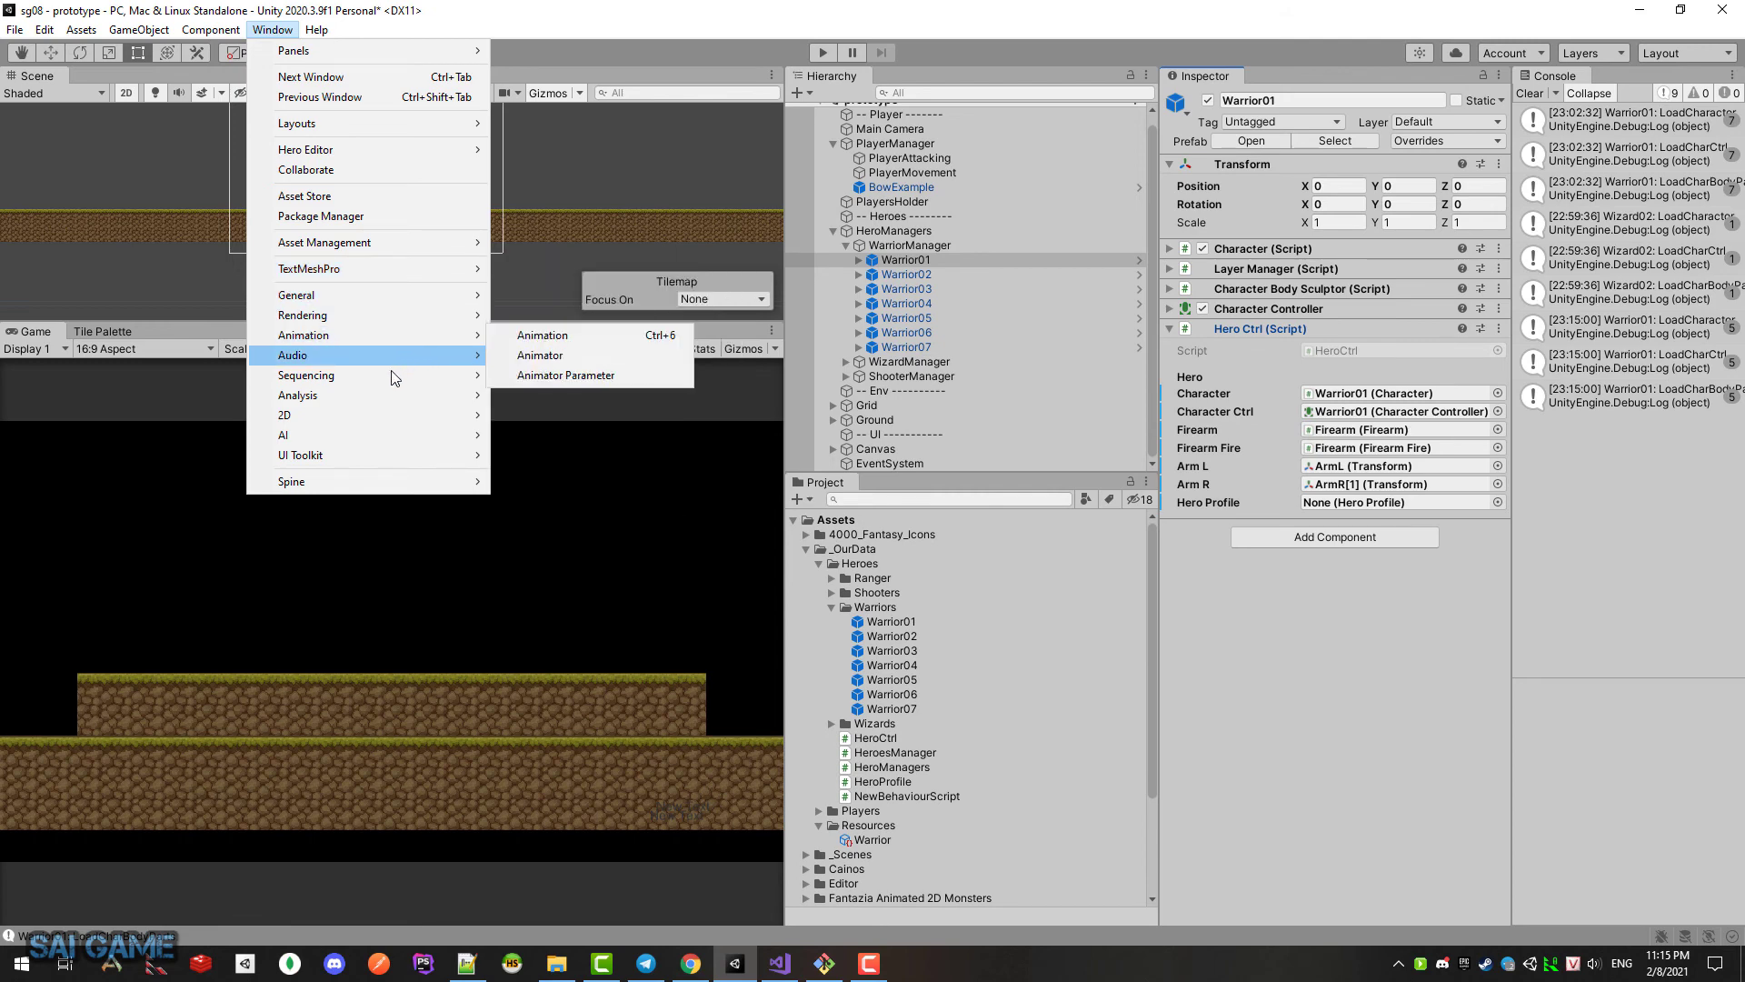
{"action": "mouse_move", "coordinate": [373, 416]}
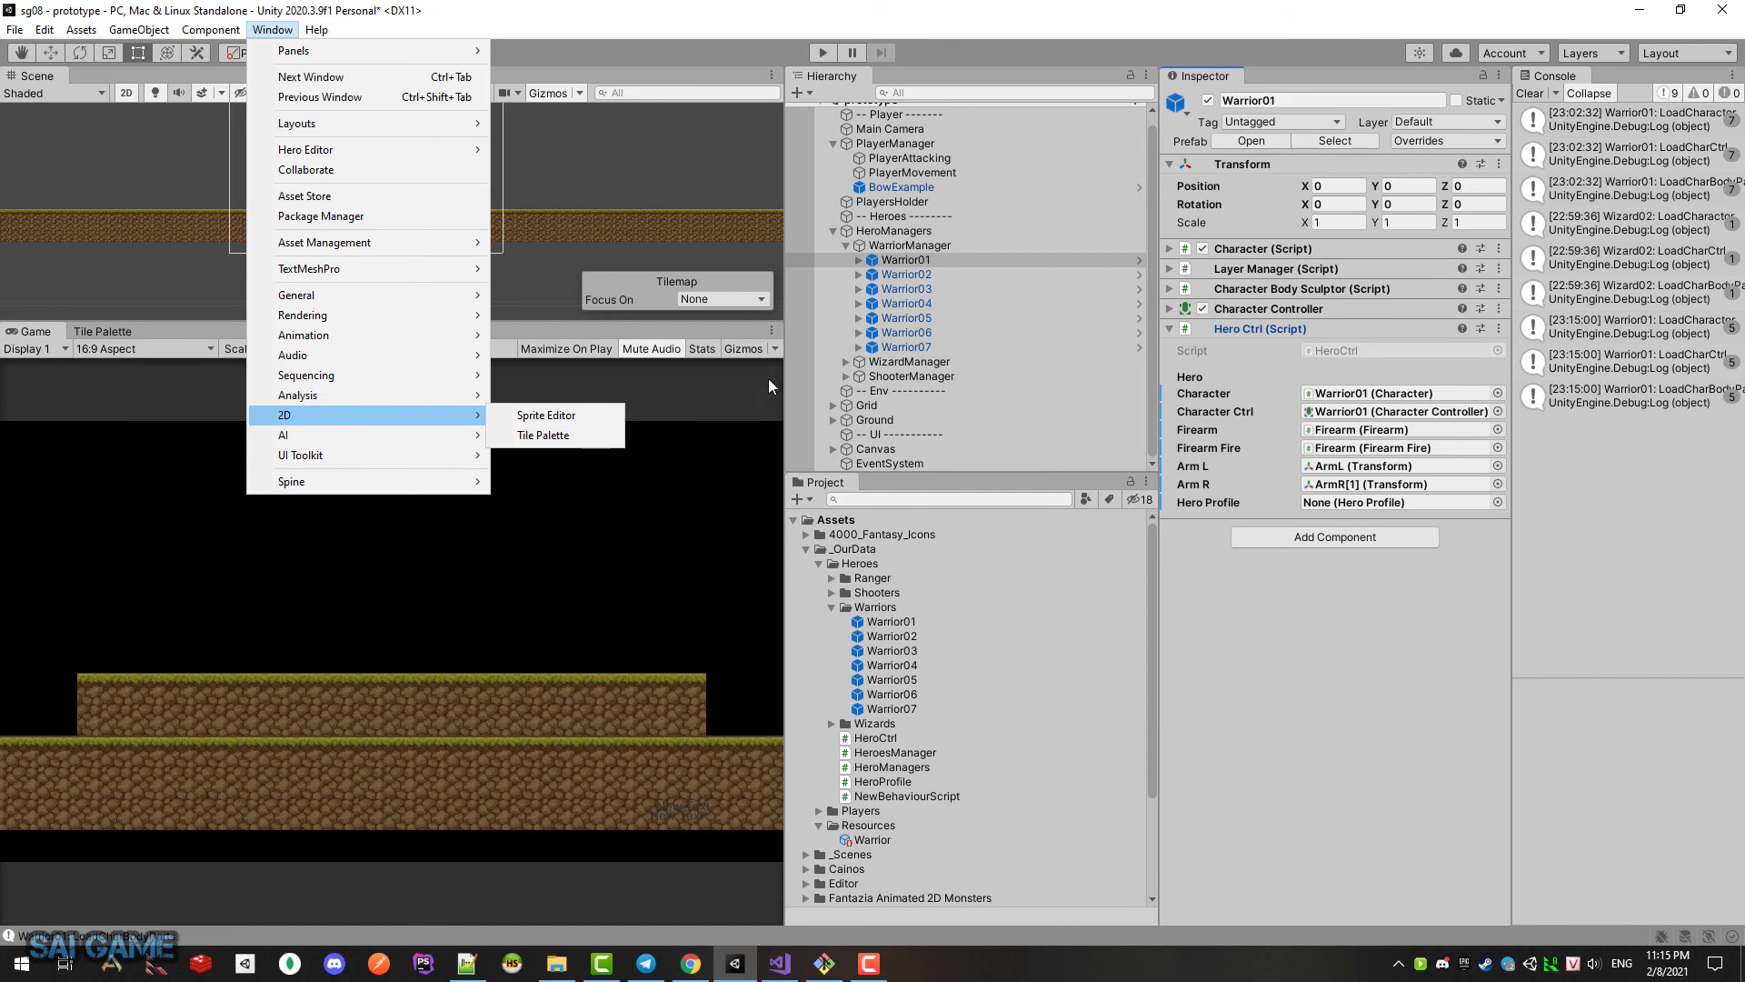
{"action": "left_click", "coordinate": [1371, 503]}
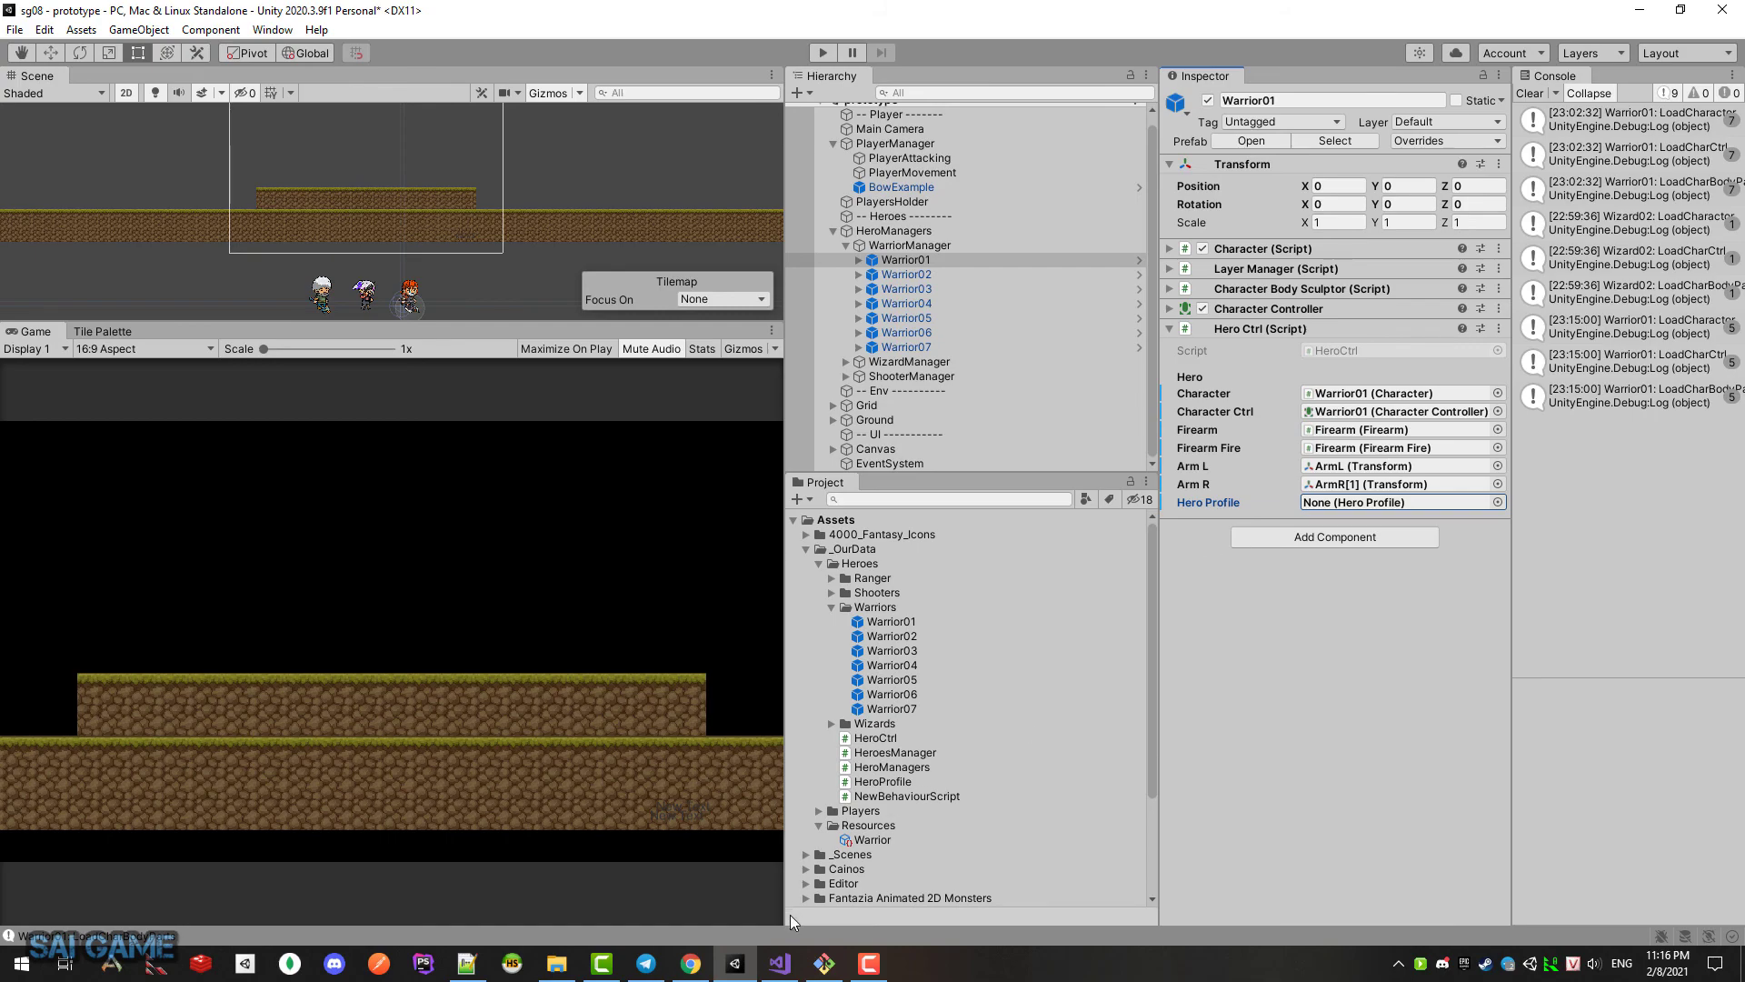
Step: Check the heroProfile declaration on line 16 of HeroCtrl.cs in Visual Studio
{"action": "left_click", "coordinate": [779, 962]}
{"action": "left_click", "coordinate": [884, 536]}
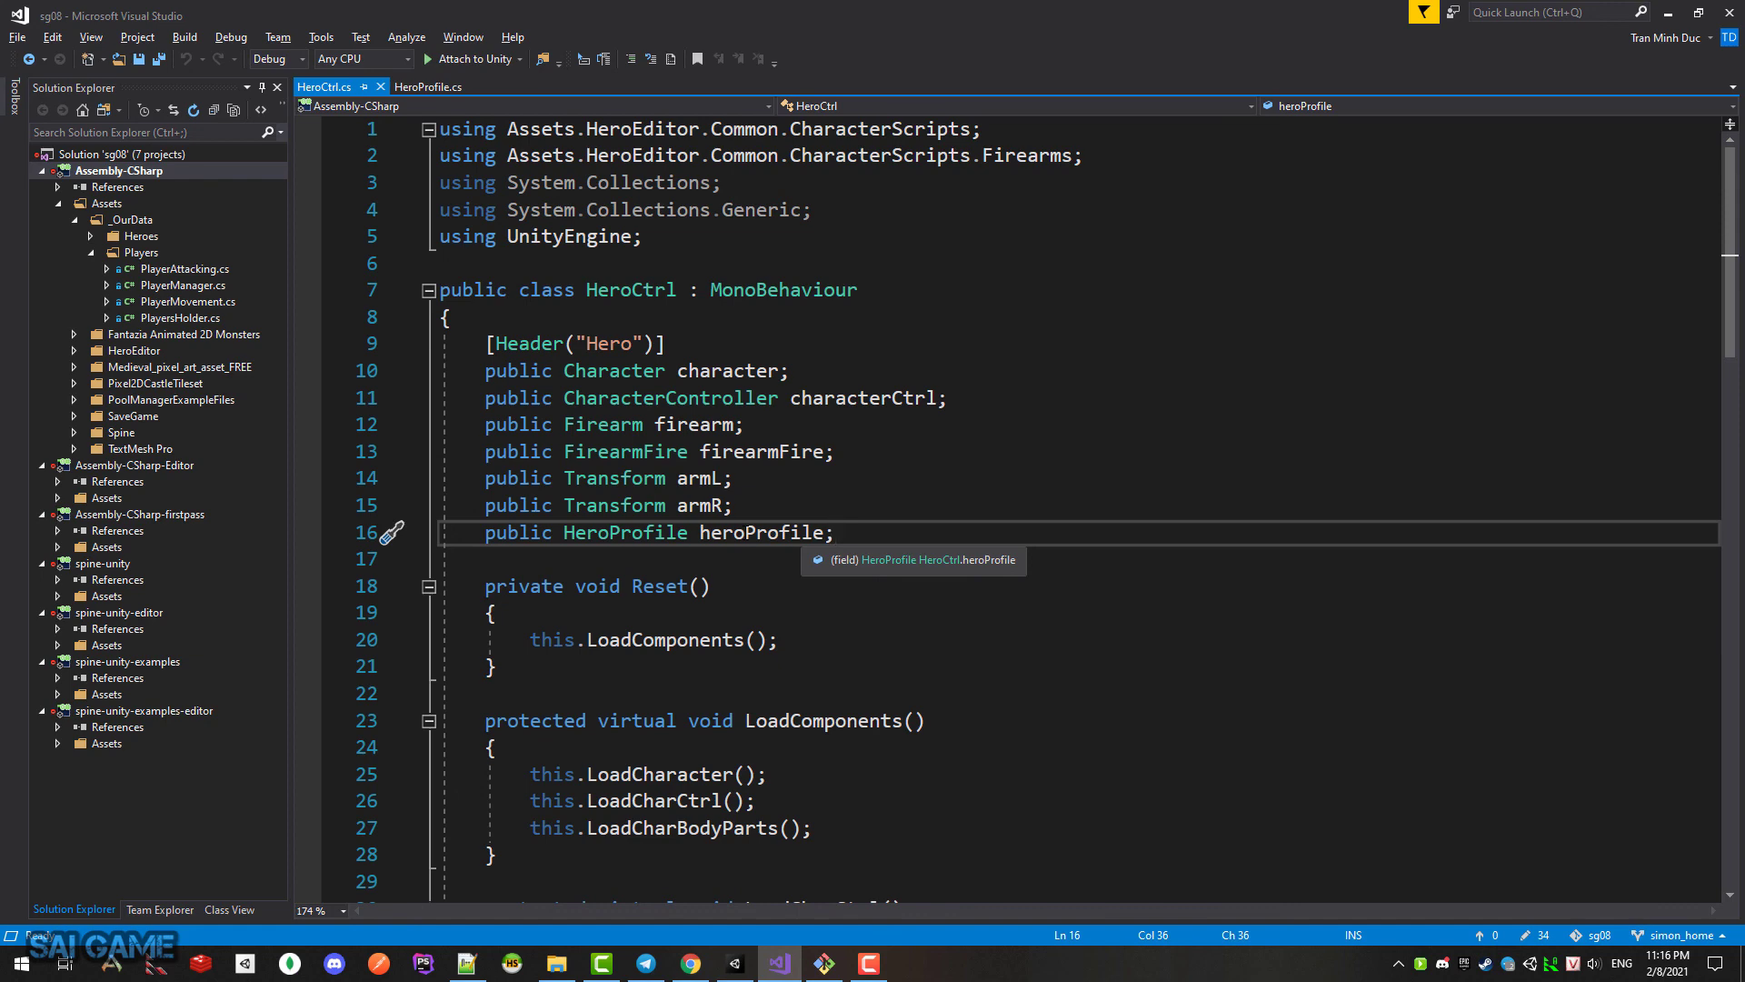
{"action": "left_click", "coordinate": [691, 964]}
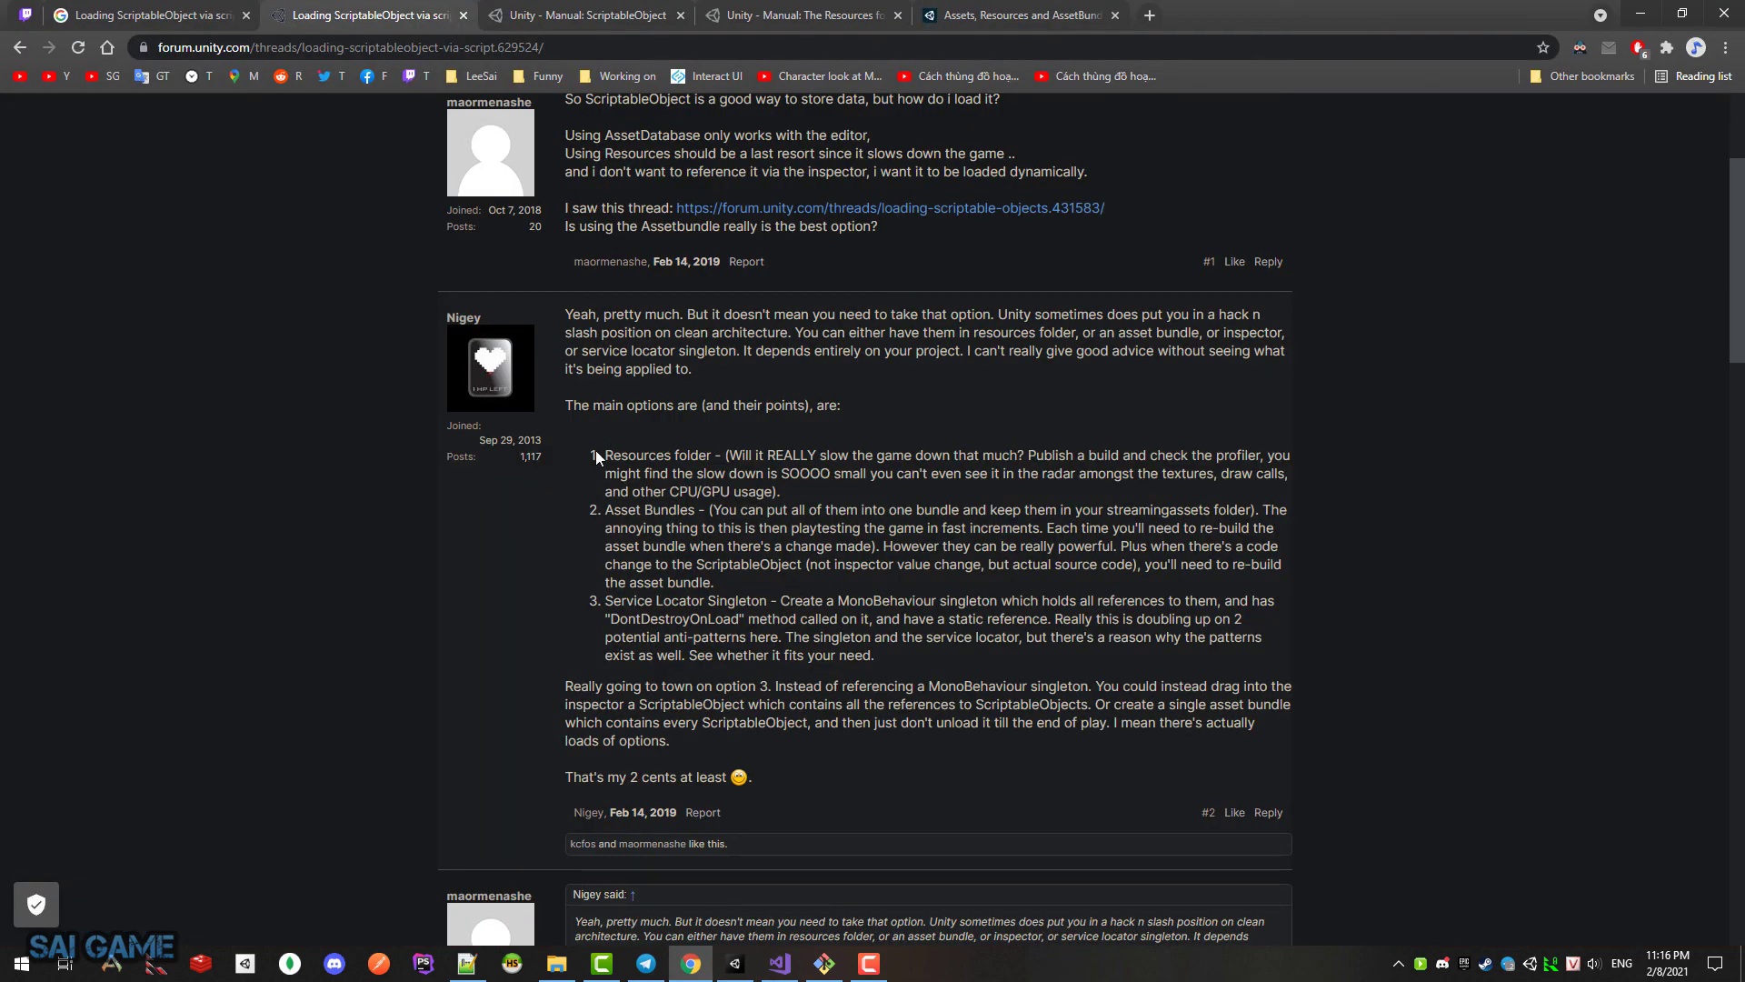
{"action": "left_click_drag", "start_coordinate": [596, 450], "coordinate": [978, 659]}
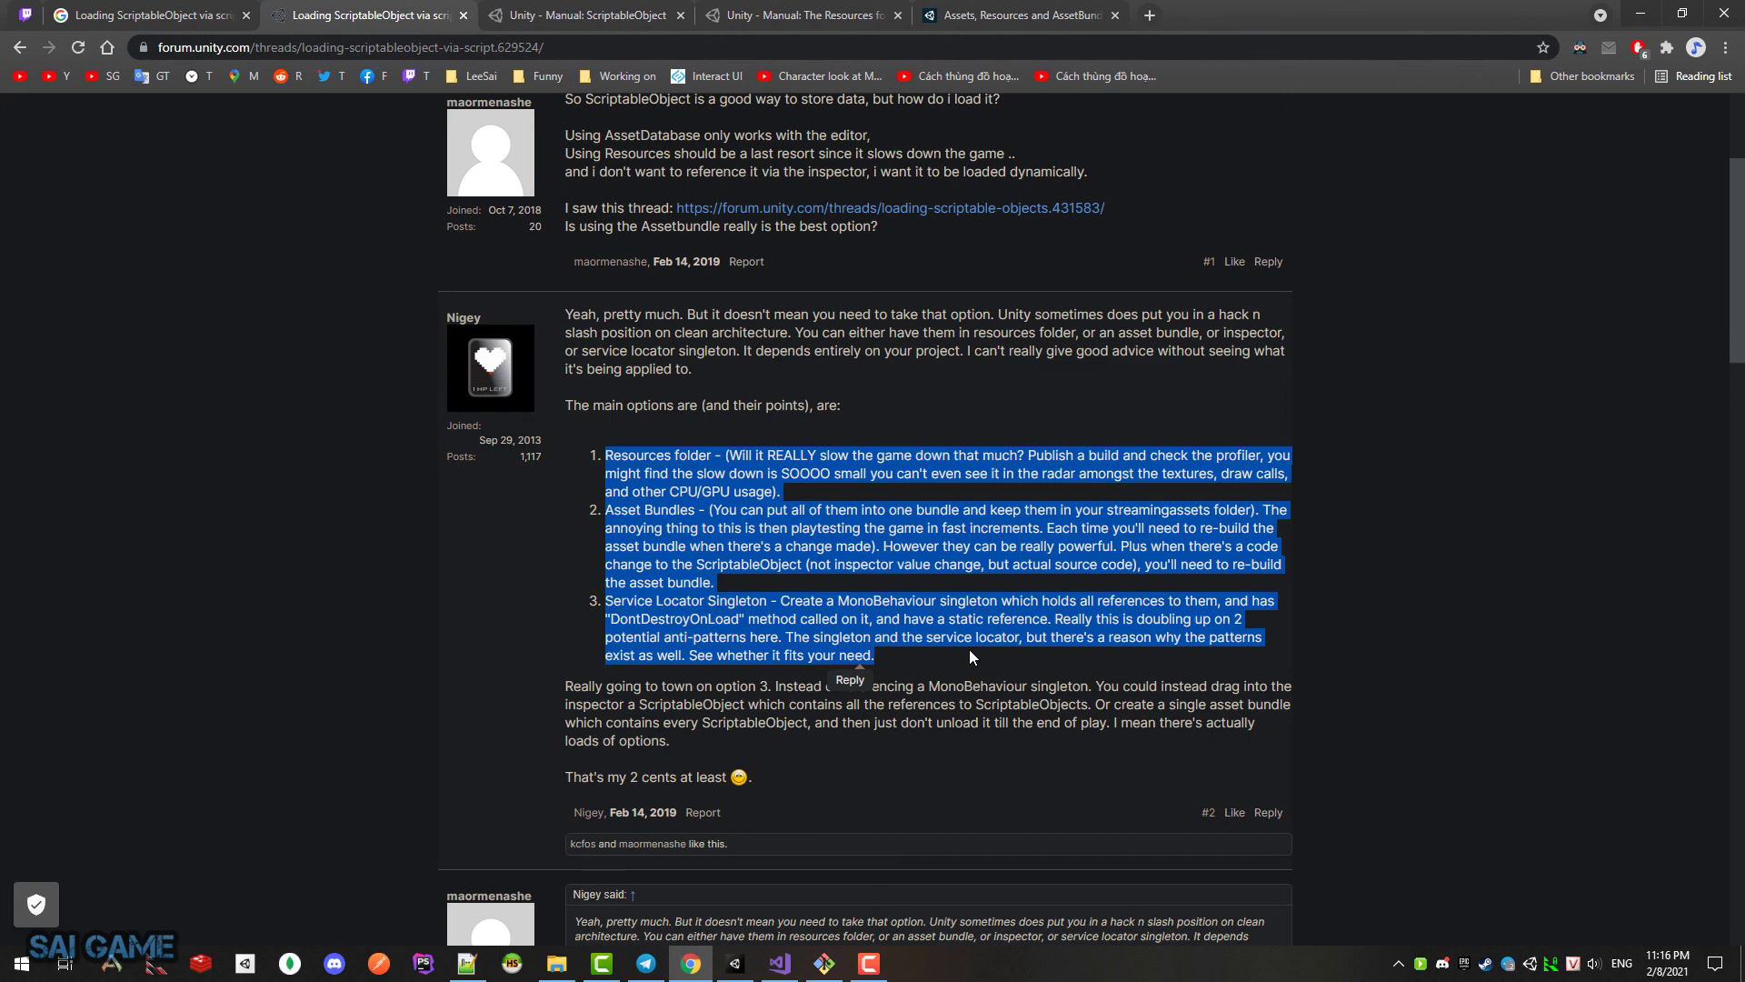
{"action": "left_click", "coordinate": [969, 649]}
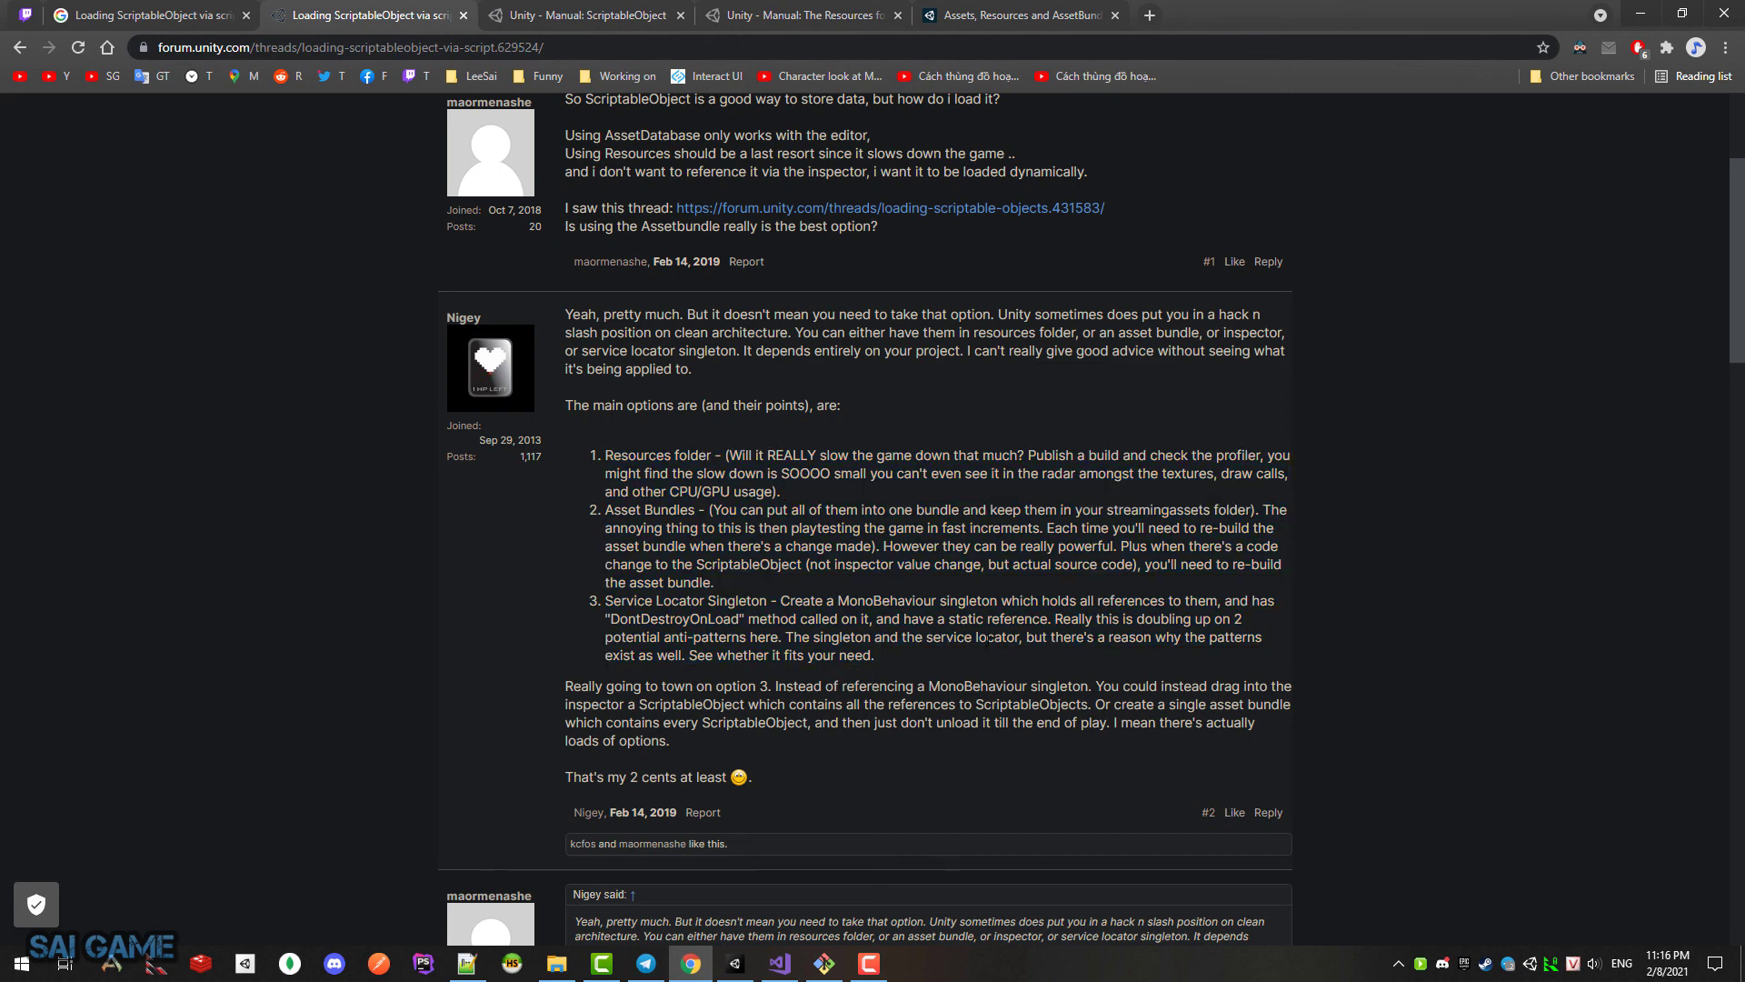